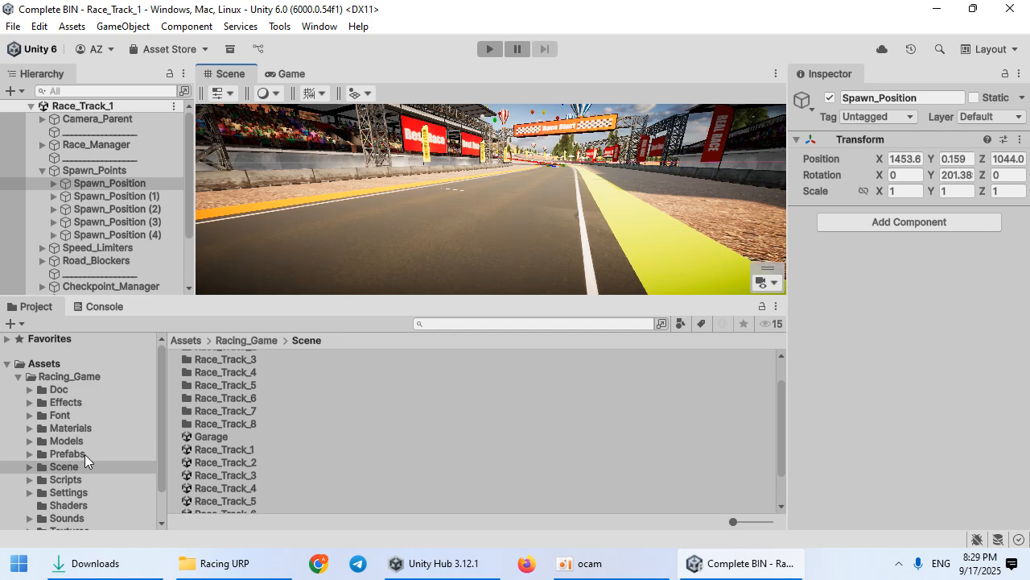
Place the Player_1 prefab from Prefabs > Cars > Players on the track before the race start.
{"action": "double_click", "coordinate": [222, 357]}
{"action": "double_click", "coordinate": [225, 356]}
{"action": "left_click_drag", "start_coordinate": [213, 369], "coordinate": [441, 203]}
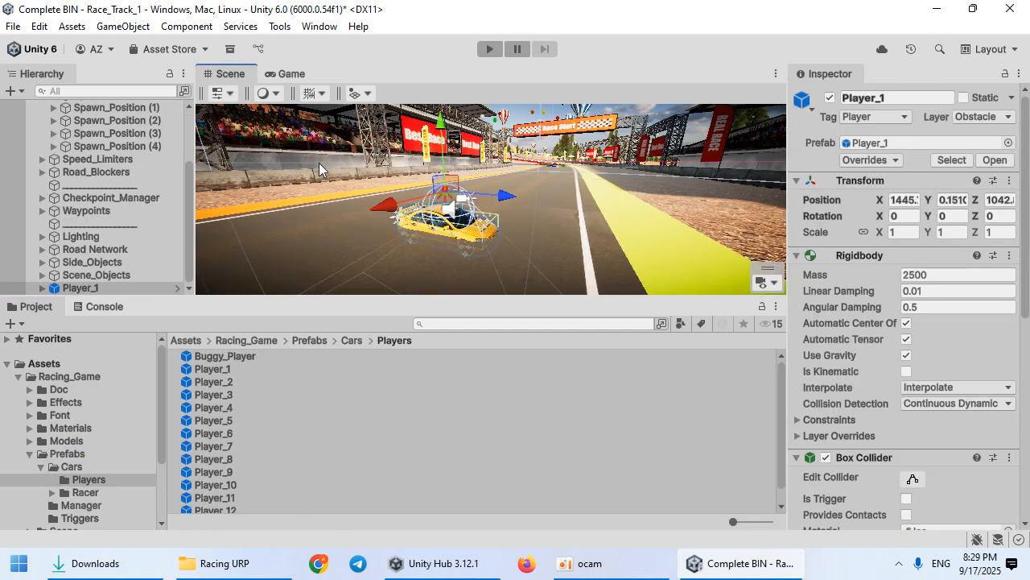
Frame Player_1 in the scene and reduce the size of the 3D gizmo icons.
{"action": "double_click", "coordinate": [233, 76]}
{"action": "key", "text": "f"}
{"action": "scroll", "coordinate": [486, 391], "scroll_direction": "up", "scroll_amount": 8}
{"action": "scroll", "coordinate": [486, 391], "scroll_direction": "down", "scroll_amount": 3}
{"action": "left_click_drag", "start_coordinate": [486, 392], "coordinate": [524, 227], "text": "alt"}
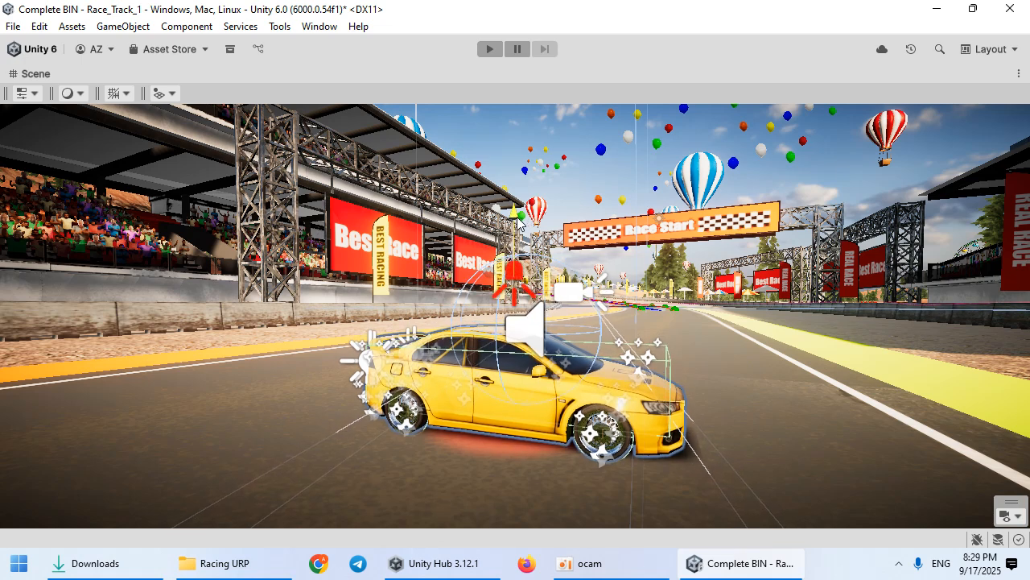
{"action": "left_click", "coordinate": [172, 94]}
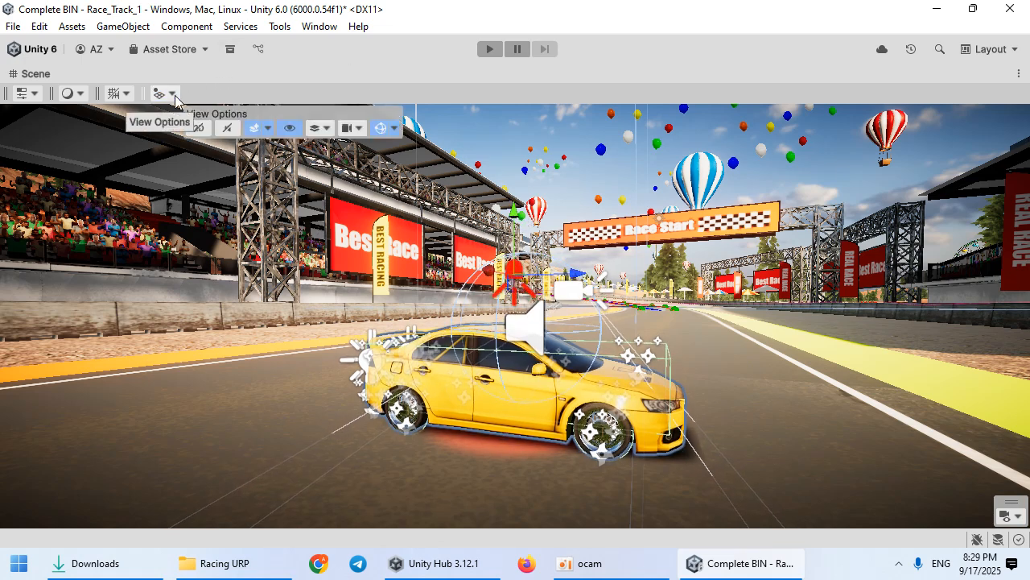
{"action": "left_click", "coordinate": [394, 130]}
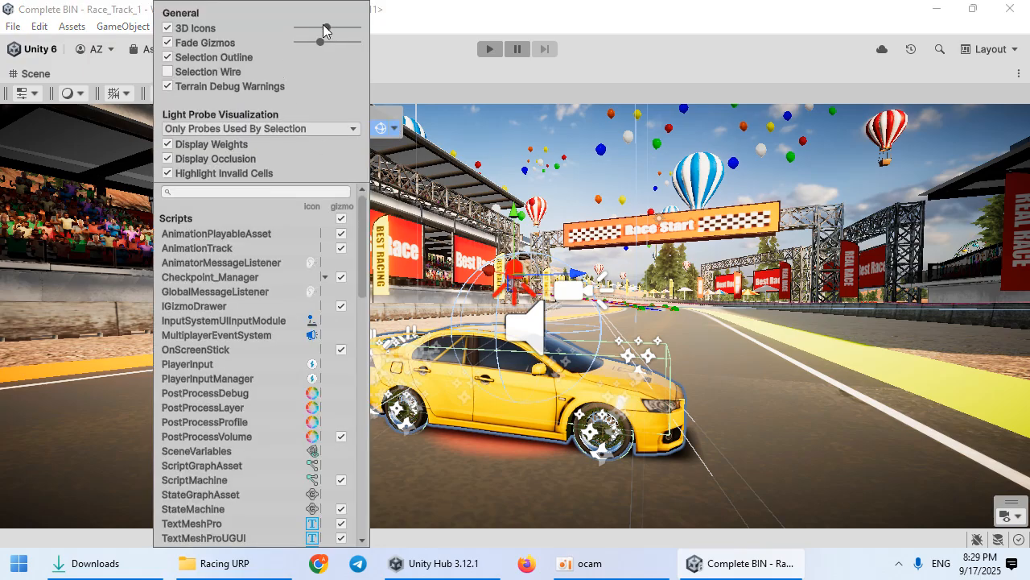
{"action": "left_click_drag", "start_coordinate": [326, 29], "coordinate": [309, 37]}
Raise Player_1 above the road to a Y position of about 0.766.
{"action": "right_click_drag", "start_coordinate": [619, 291], "coordinate": [891, 338]}
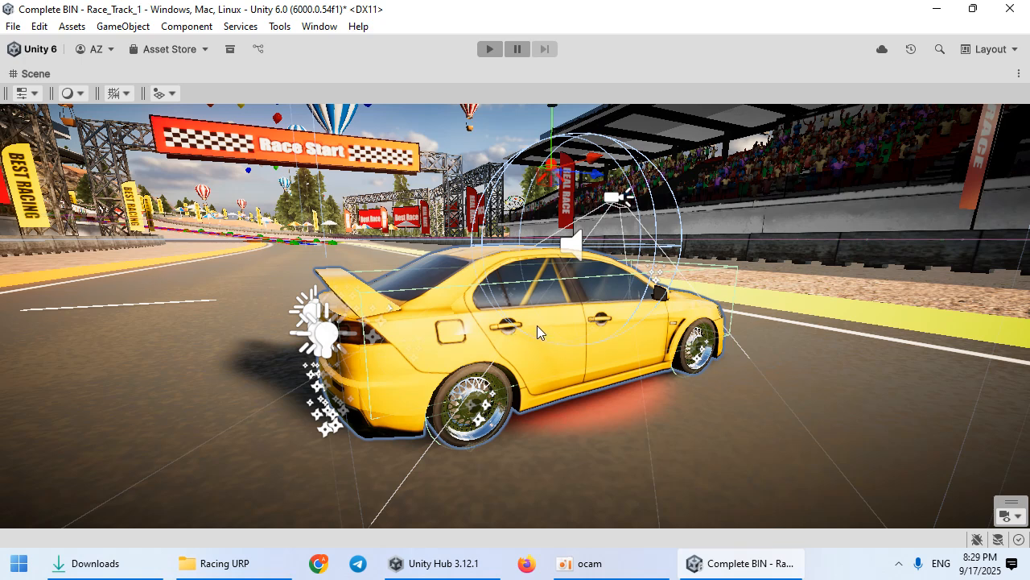
{"action": "left_click_drag", "start_coordinate": [551, 137], "coordinate": [543, 132]}
{"action": "double_click", "coordinate": [454, 81]}
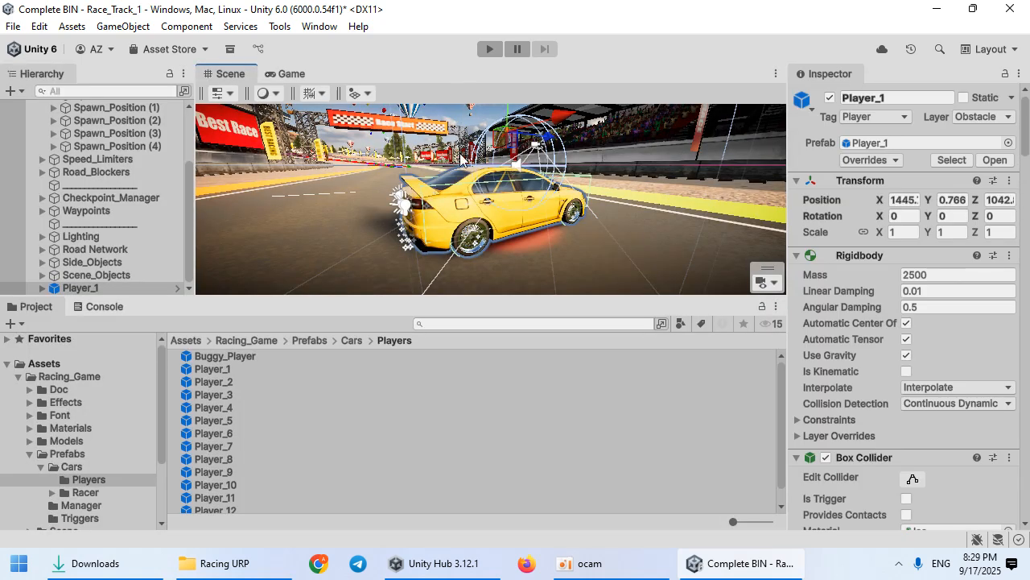
Open the Models > Cars > LowPoly_Cars folder in the project assets.
{"action": "left_click", "coordinate": [115, 441]}
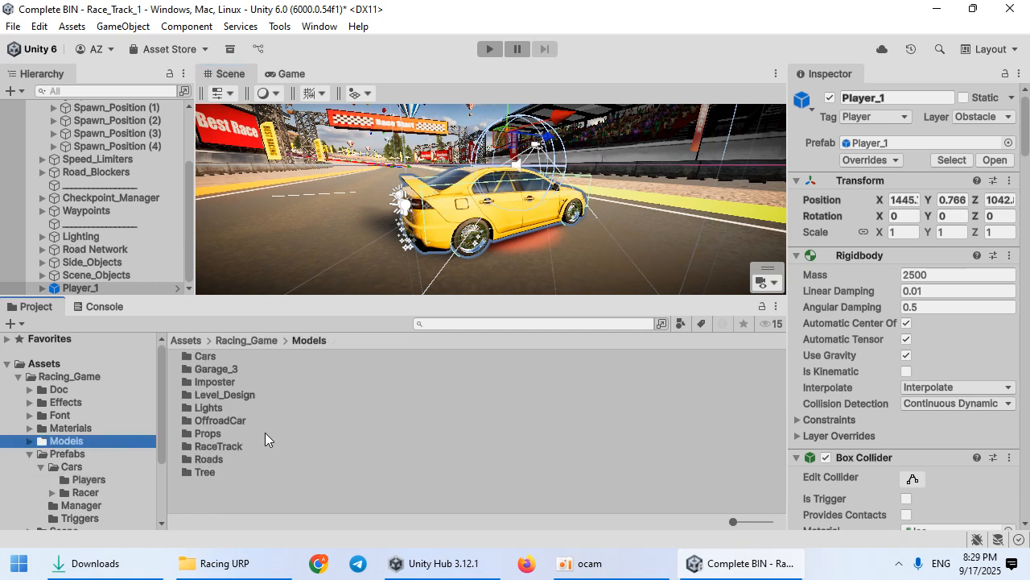
{"action": "double_click", "coordinate": [237, 359]}
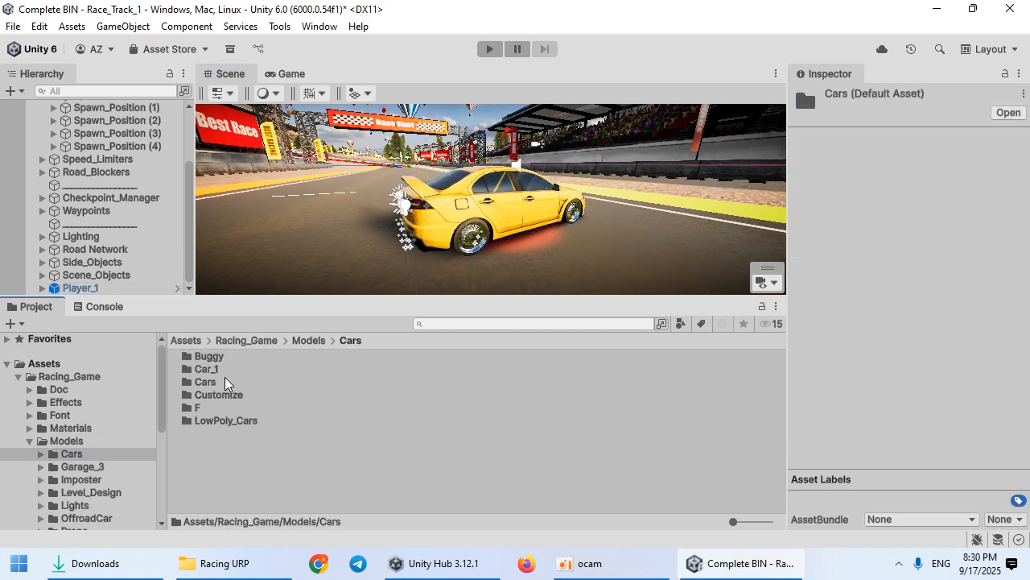
{"action": "double_click", "coordinate": [234, 424]}
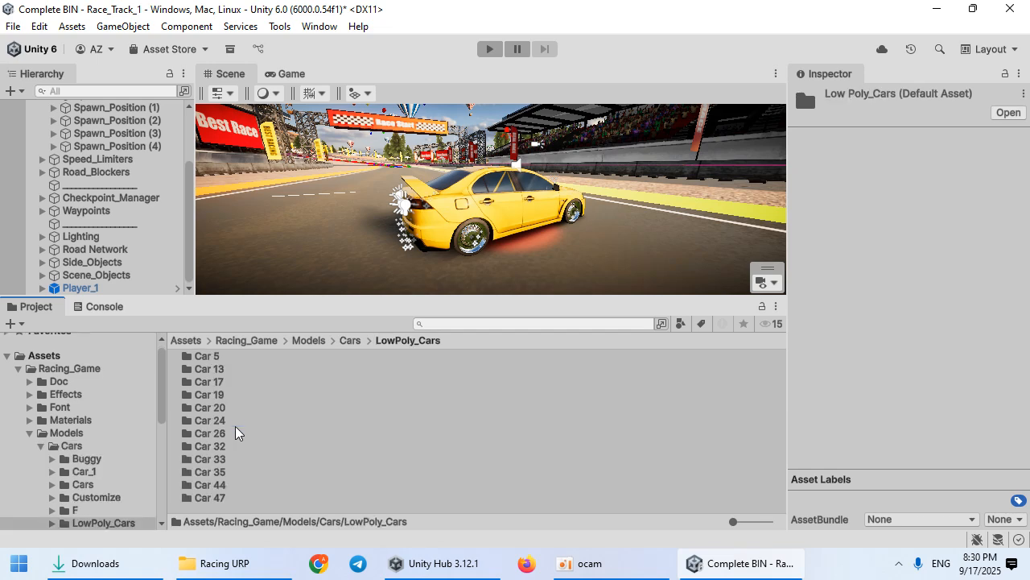
Try out the Car 17 and Car 13 models on the track, undoing each placement.
{"action": "double_click", "coordinate": [226, 384]}
{"action": "left_click_drag", "start_coordinate": [225, 384], "coordinate": [404, 227]}
{"action": "key", "text": "s"}
{"action": "right_click_drag", "start_coordinate": [404, 227], "coordinate": [430, 214]}
{"action": "key", "text": "ctrl+z"}
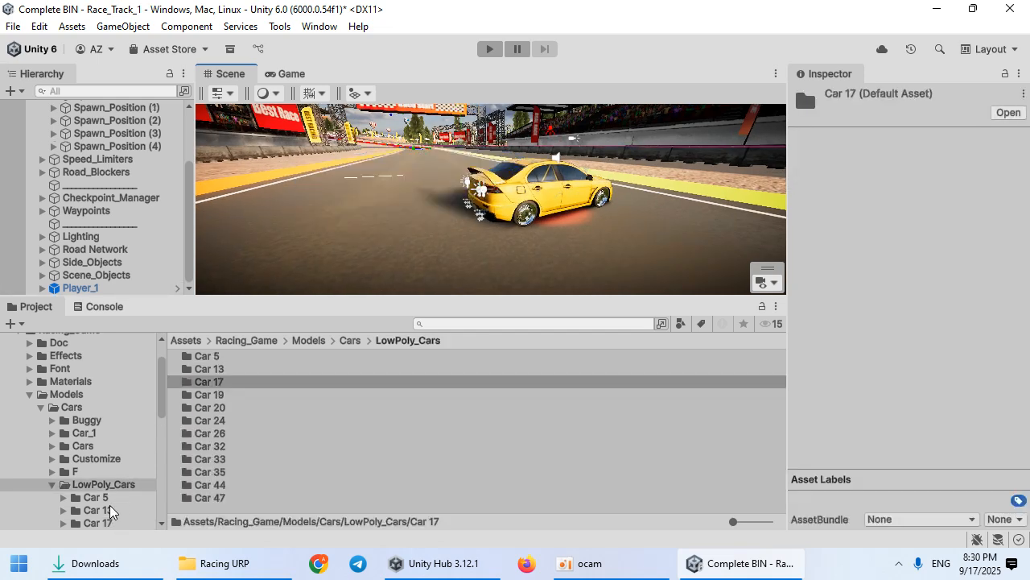
{"action": "left_click", "coordinate": [97, 510]}
{"action": "left_click_drag", "start_coordinate": [207, 381], "coordinate": [483, 217]}
{"action": "key", "text": "ctrl+z"}
{"action": "scroll", "coordinate": [109, 524], "scroll_direction": "down", "scroll_amount": 3}
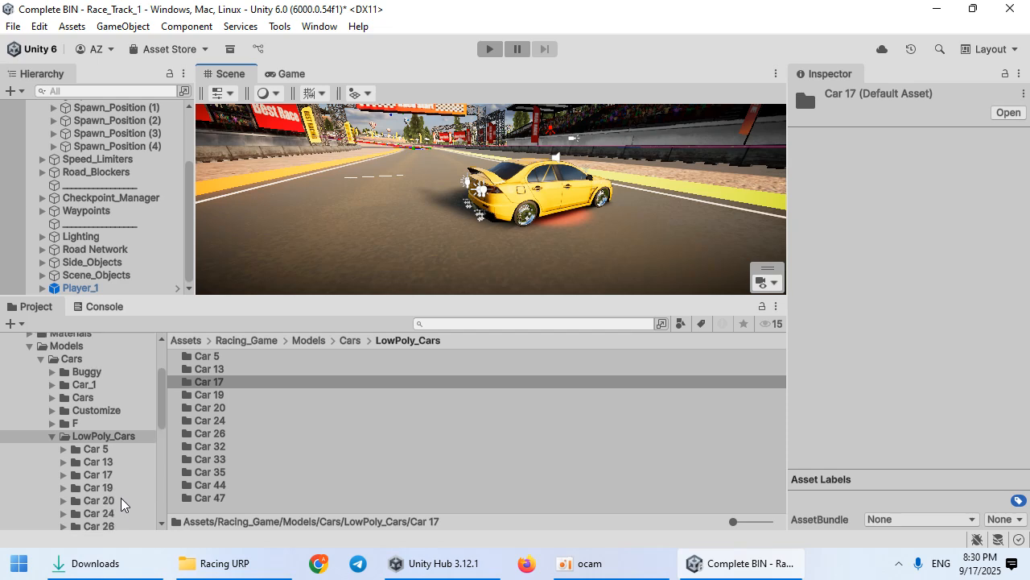
Place the Car 20 model on the track and bring it to Player_1's location with Move To View.
{"action": "left_click", "coordinate": [112, 499]}
{"action": "left_click_drag", "start_coordinate": [253, 380], "coordinate": [400, 223]}
{"action": "left_click", "coordinate": [544, 187]}
{"action": "key", "text": "f"}
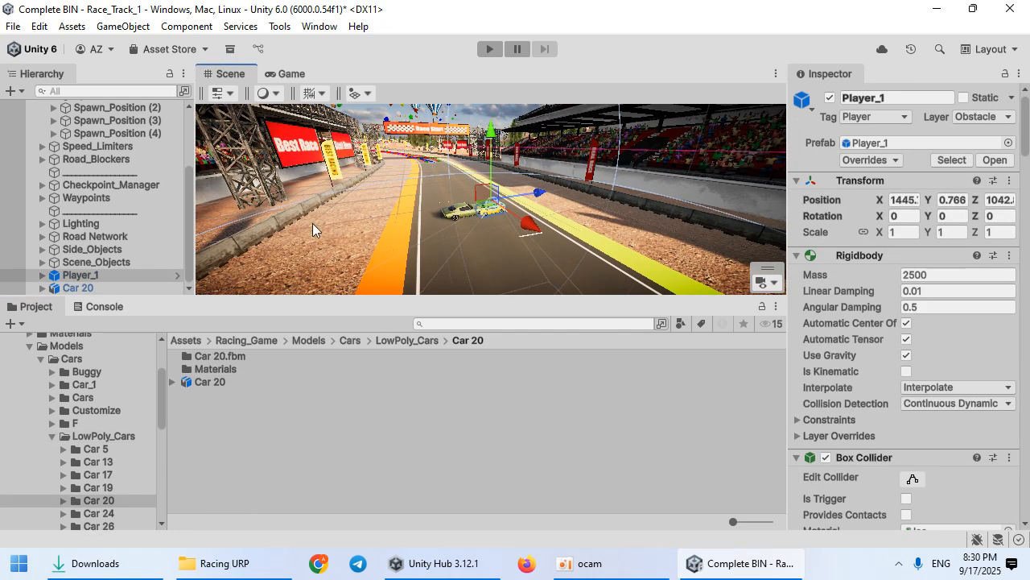
{"action": "left_click", "coordinate": [117, 289]}
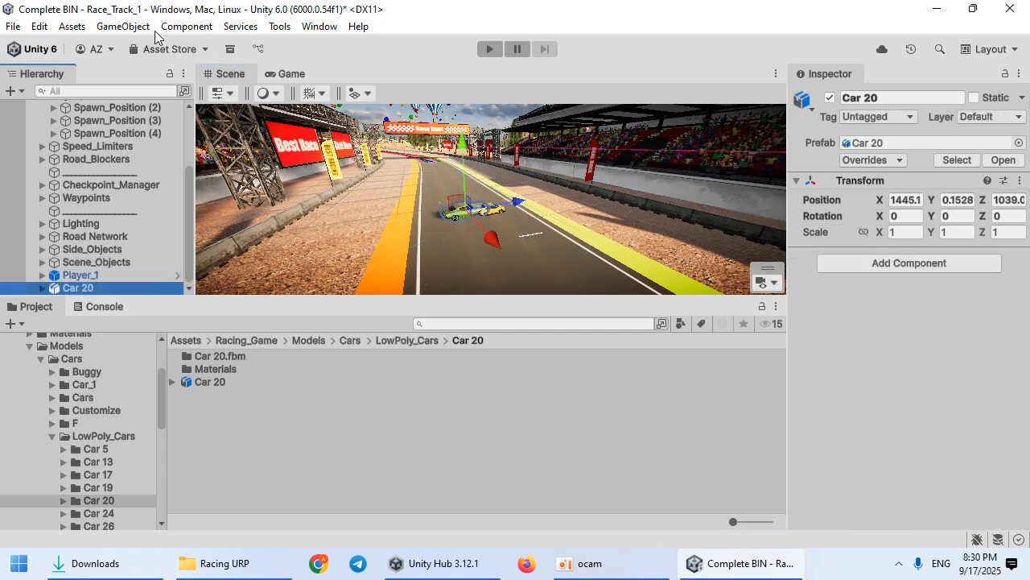
{"action": "left_click", "coordinate": [129, 27]}
{"action": "left_click", "coordinate": [214, 384]}
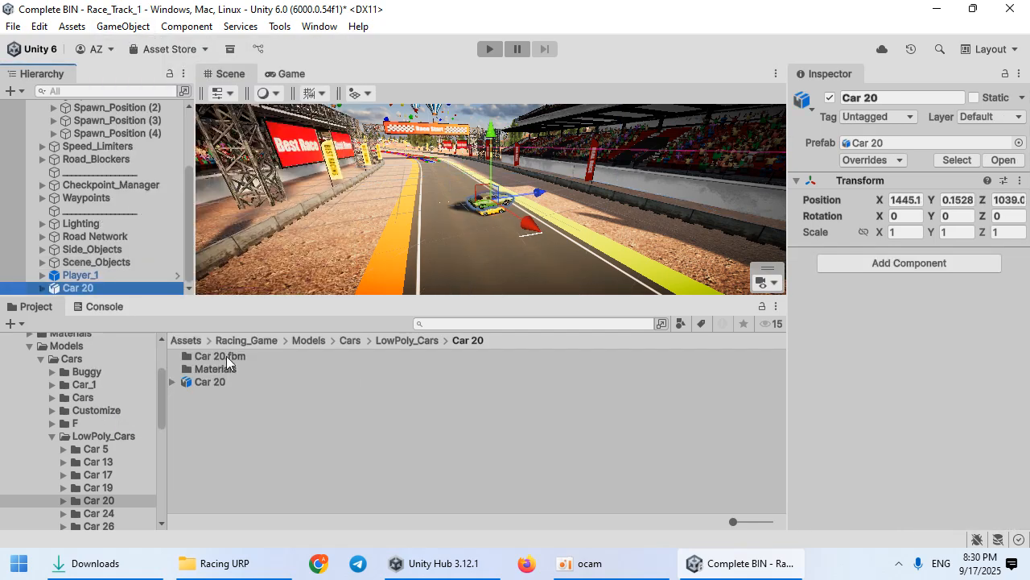
{"action": "key", "text": "w"}
{"action": "right_click_drag", "start_coordinate": [401, 225], "coordinate": [577, 221]}
Unpack the Player_1 and Car 20 prefab instances into regular scene objects.
{"action": "right_click", "coordinate": [130, 291]}
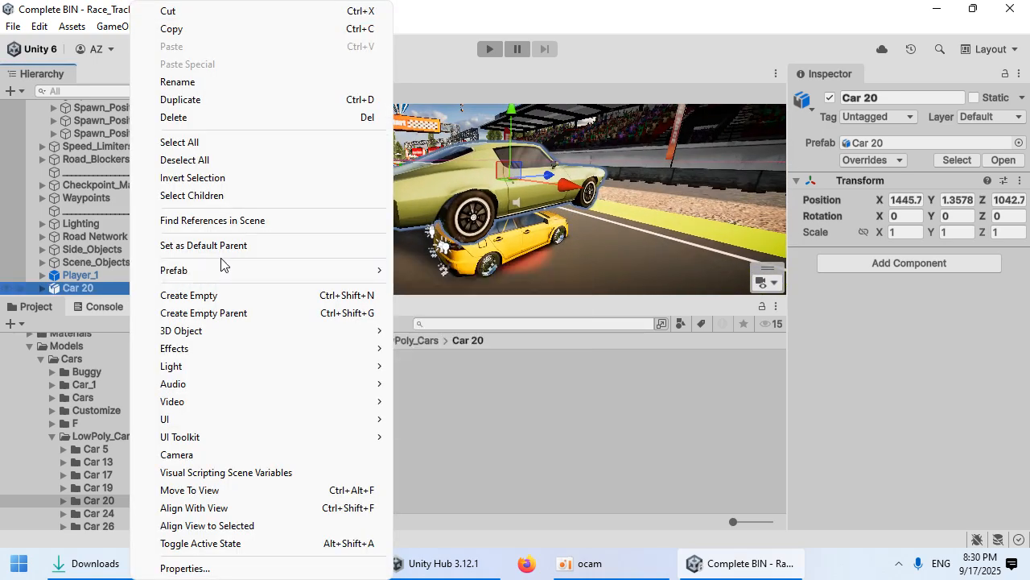
{"action": "left_click", "coordinate": [91, 275], "text": "ctrl"}
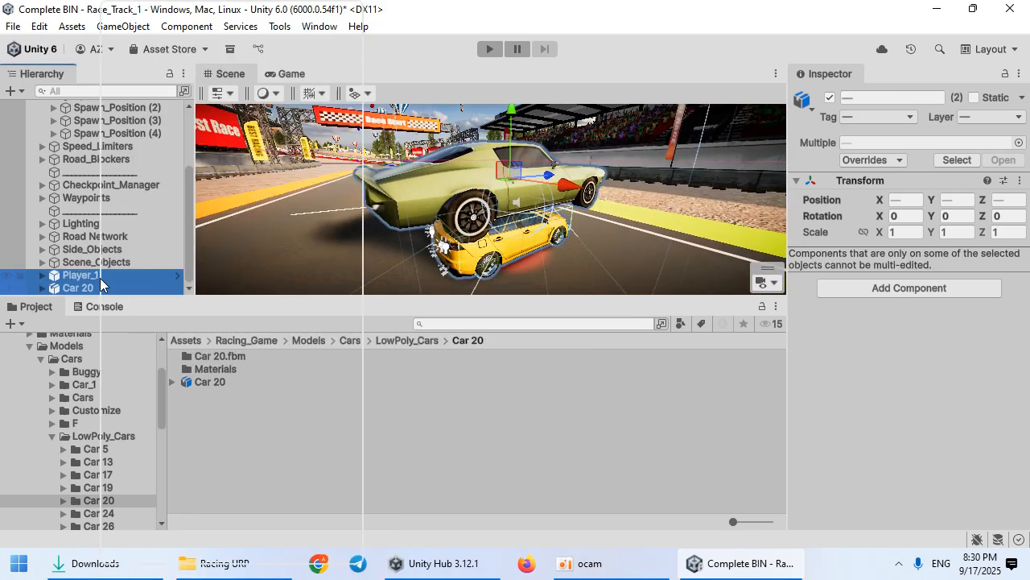
{"action": "right_click", "coordinate": [103, 278]}
{"action": "mouse_move", "coordinate": [201, 284]}
{"action": "left_click", "coordinate": [416, 370]}
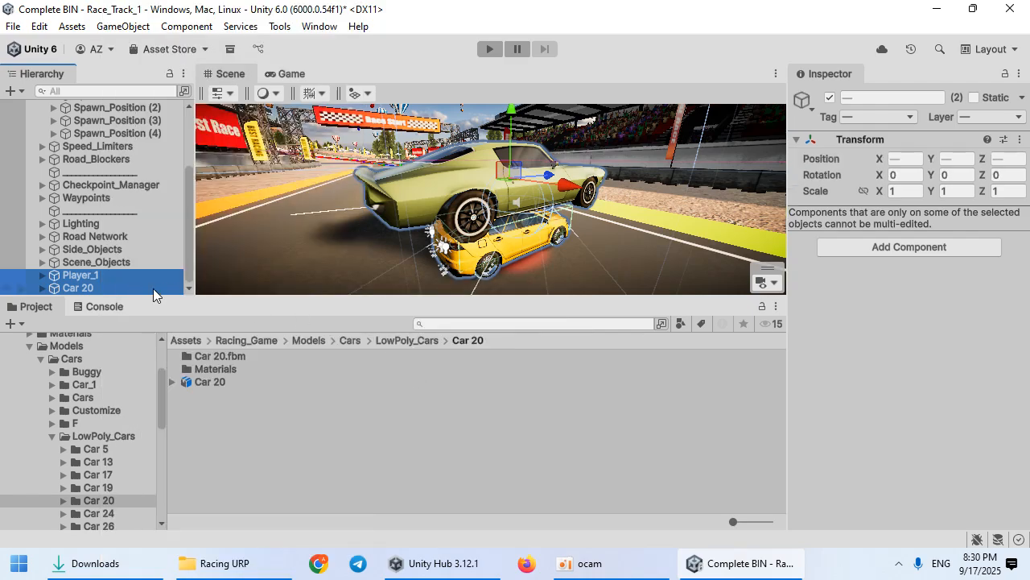
Lower Car 20 onto Player_1 to about Y 0.195 and scale it down uniformly to about 0.69.
{"action": "double_click", "coordinate": [240, 79]}
{"action": "right_click_drag", "start_coordinate": [592, 269], "coordinate": [528, 219]}
{"action": "left_click_drag", "start_coordinate": [546, 181], "coordinate": [540, 288]}
{"action": "left_click_drag", "start_coordinate": [541, 352], "coordinate": [516, 353]}
{"action": "key", "text": "a"}
{"action": "right_click_drag", "start_coordinate": [404, 380], "coordinate": [593, 384]}
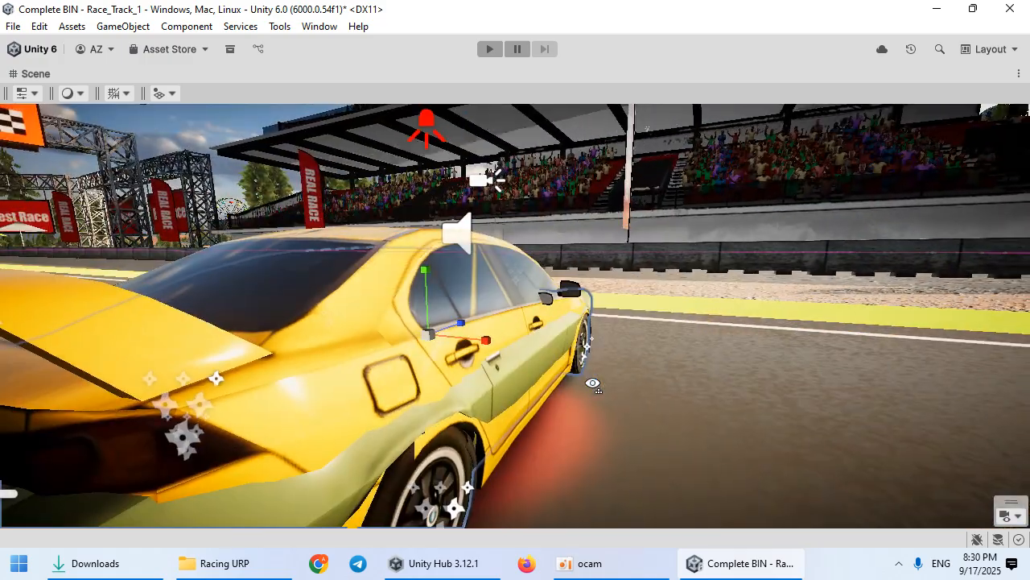
{"action": "left_click", "coordinate": [336, 366]}
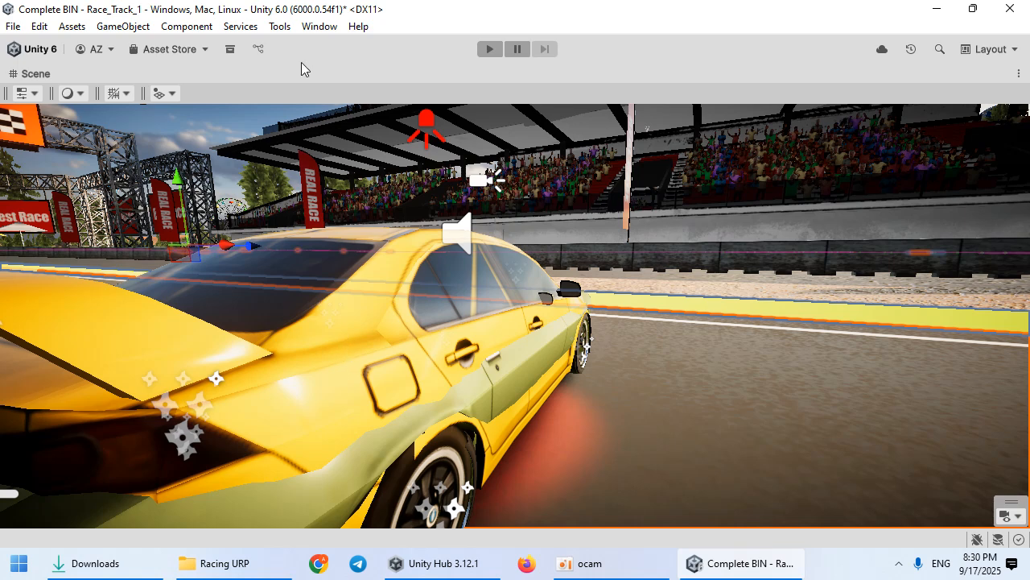
{"action": "key", "text": "shift+space"}
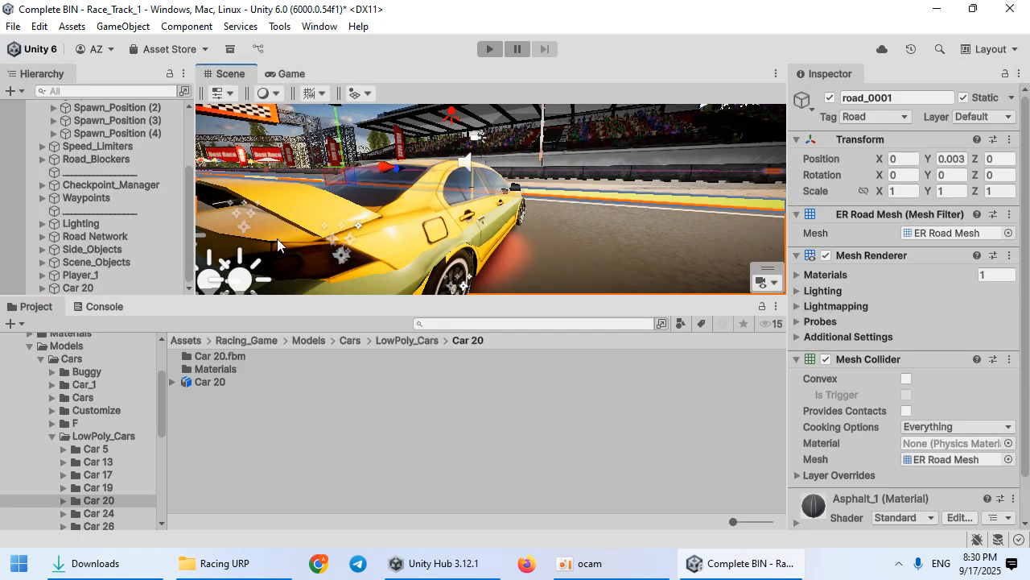
Frame the Car 32 model under Player_1 > Body and move Car 20 to that point with Move To View.
{"action": "left_click", "coordinate": [42, 276]}
{"action": "left_click", "coordinate": [53, 198]}
{"action": "scroll", "coordinate": [55, 237], "scroll_direction": "down", "scroll_amount": 3}
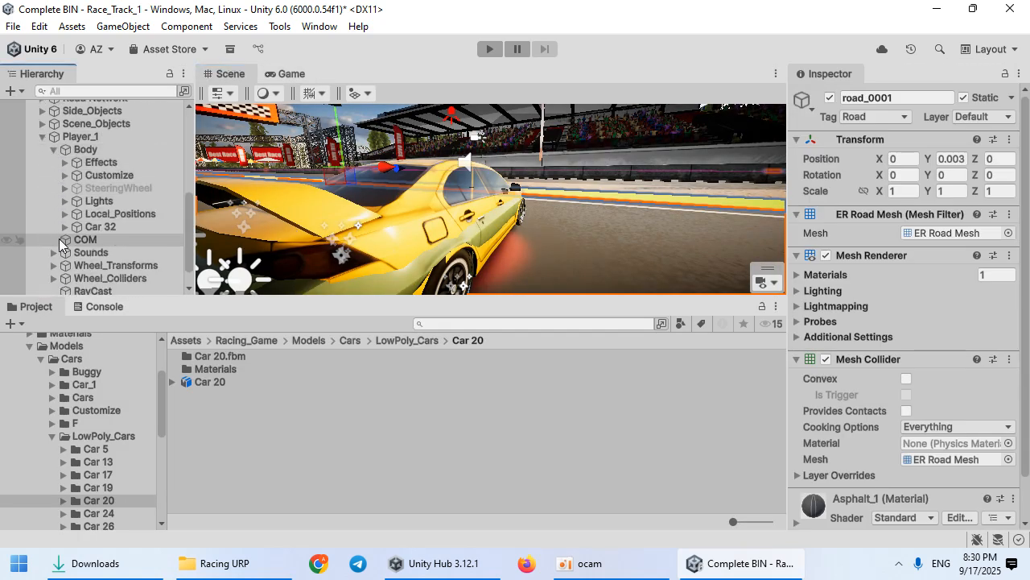
{"action": "left_click", "coordinate": [104, 228]}
{"action": "key", "text": "f"}
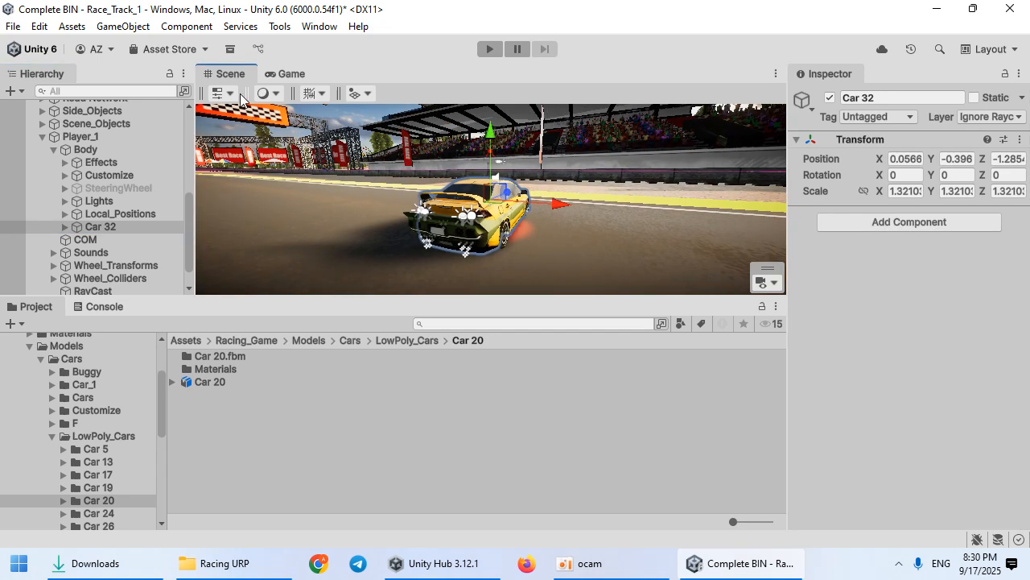
{"action": "left_click", "coordinate": [228, 95]}
{"action": "right_click_drag", "start_coordinate": [448, 180], "coordinate": [451, 180]}
{"action": "scroll", "coordinate": [448, 193], "scroll_direction": "up", "scroll_amount": 5}
{"action": "key", "text": "f"}
{"action": "scroll", "coordinate": [99, 285], "scroll_direction": "down", "scroll_amount": 2}
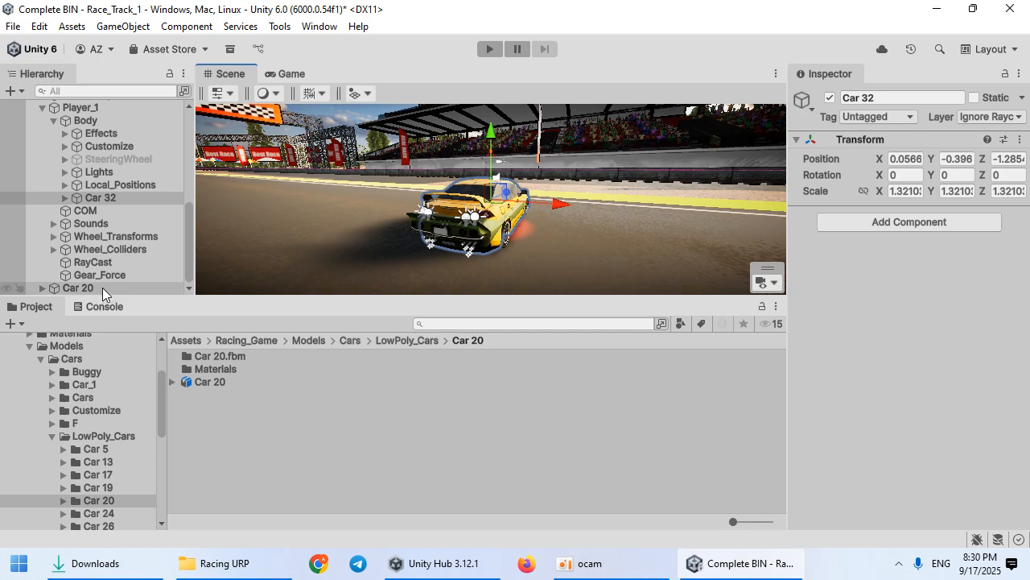
{"action": "left_click", "coordinate": [102, 287]}
{"action": "left_click", "coordinate": [136, 26]}
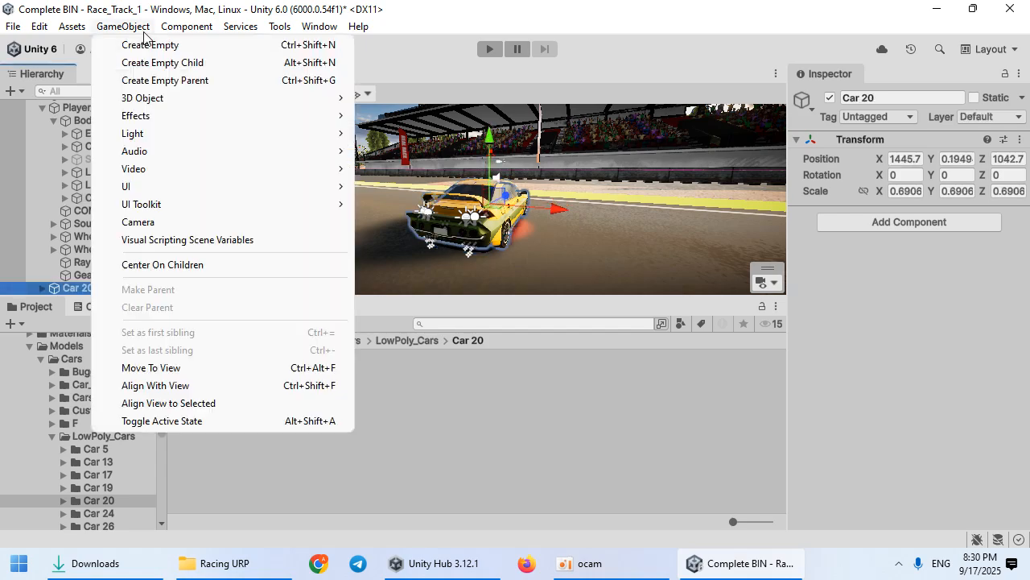
{"action": "left_click", "coordinate": [214, 367]}
Lower Car 20 to about Y 0.135 so that it lines up with the yellow car on the road.
{"action": "double_click", "coordinate": [230, 79]}
{"action": "right_click_drag", "start_coordinate": [390, 242], "coordinate": [387, 217]}
{"action": "left_click_drag", "start_coordinate": [376, 176], "coordinate": [378, 204]}
{"action": "mouse_move", "coordinate": [371, 257]}
{"action": "right_mouse_down"}
{"action": "mouse_move", "coordinate": [469, 234]}
{"action": "mouse_move", "coordinate": [356, 252]}
{"action": "right_mouse_up"}
{"action": "right_click_drag", "start_coordinate": [469, 224], "coordinate": [514, 237]}
{"action": "left_click_drag", "start_coordinate": [553, 216], "coordinate": [550, 224]}
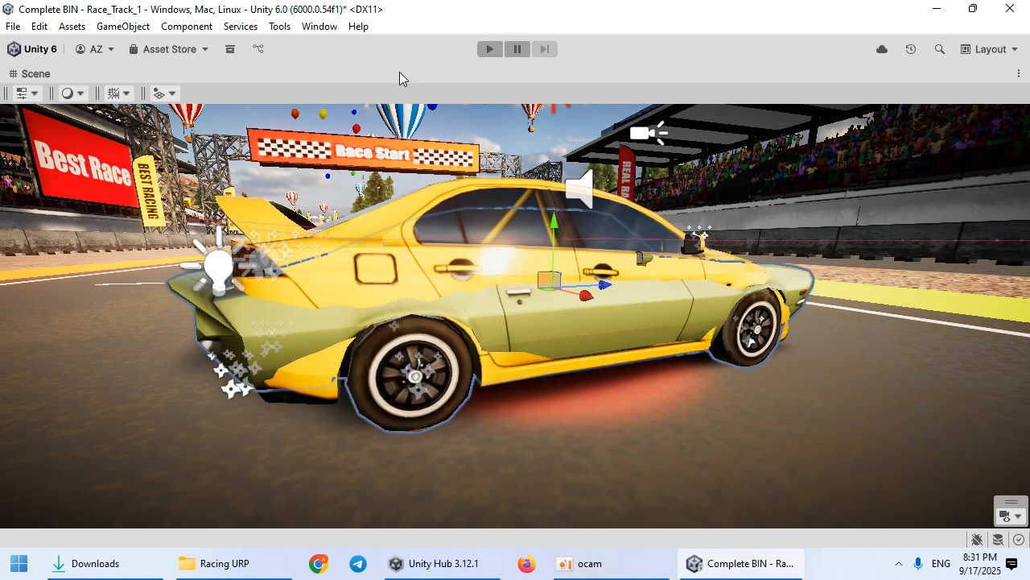
{"action": "key", "text": "shift+space"}
Make Car 20 a child of Player_1's Body object and delete the old Car 32 model.
{"action": "left_click", "coordinate": [126, 288]}
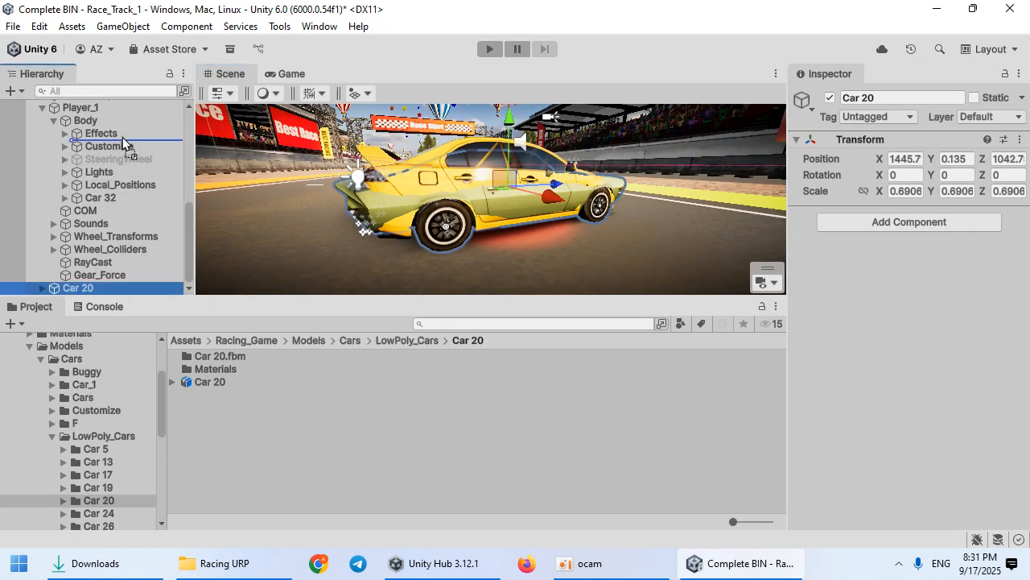
{"action": "left_click_drag", "start_coordinate": [103, 121], "coordinate": [103, 121]}
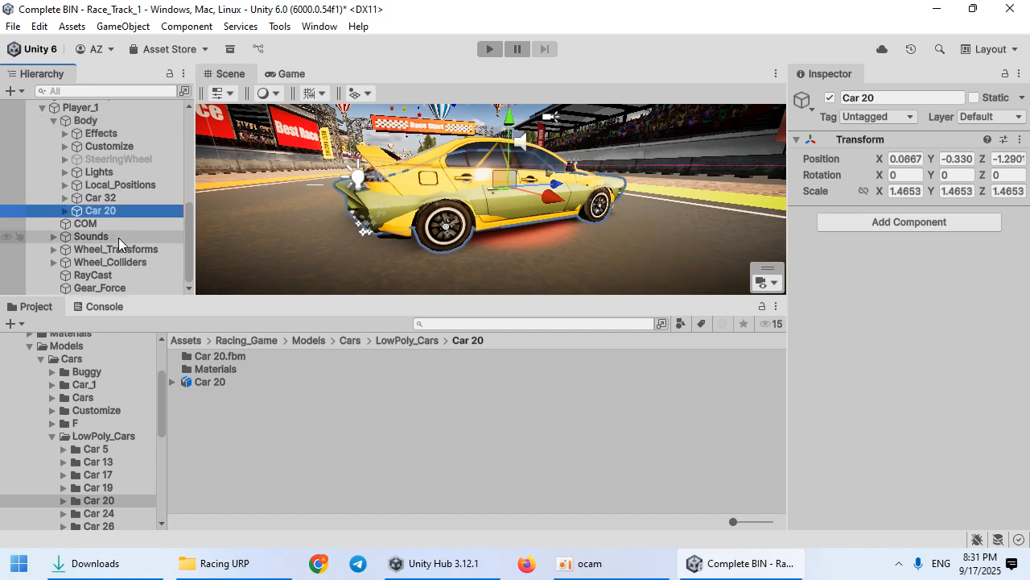
{"action": "left_click", "coordinate": [119, 198]}
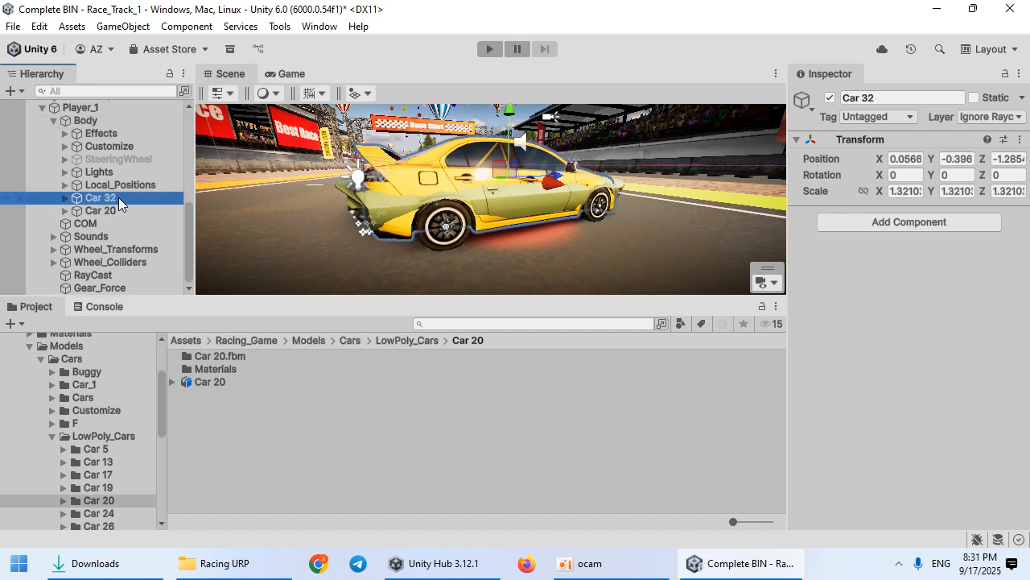
{"action": "key", "text": "Delete"}
Set the layer of Car 20 and all its children to Ignore Raycast.
{"action": "left_click", "coordinate": [125, 208]}
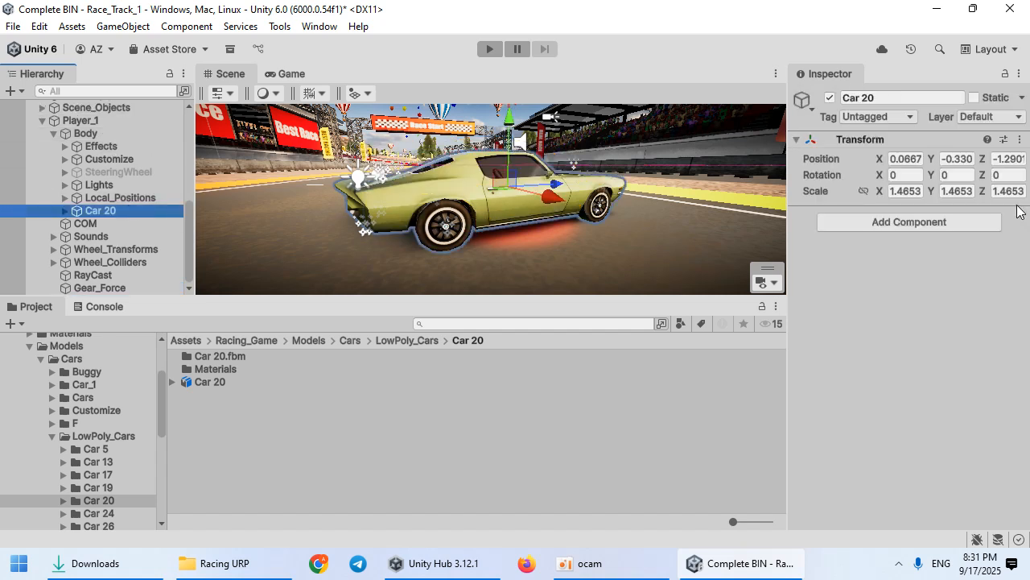
{"action": "left_click", "coordinate": [992, 117]}
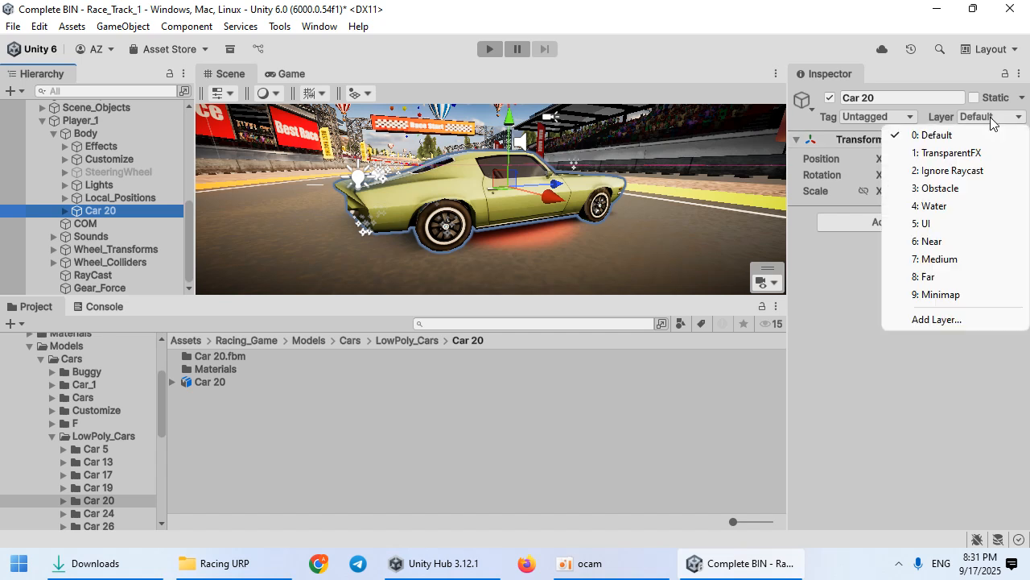
{"action": "left_click", "coordinate": [964, 172]}
{"action": "left_click", "coordinate": [450, 311]}
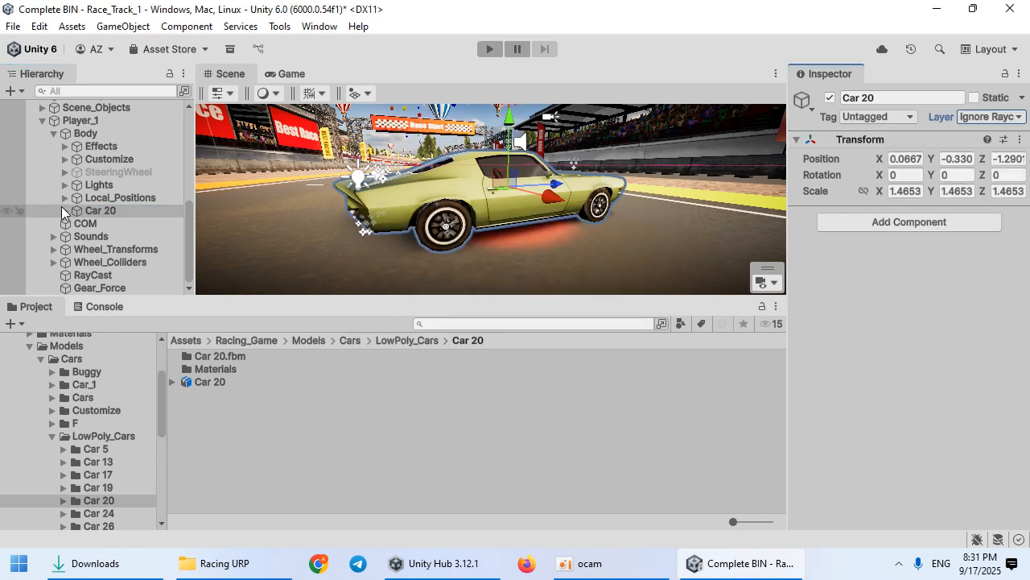
Delete the four wheel meshes, Wheel_BL through Wheel_FR, from Car 20, keeping only its Body.
{"action": "left_click", "coordinate": [61, 206]}
{"action": "left_click", "coordinate": [65, 210]}
{"action": "left_click", "coordinate": [117, 236]}
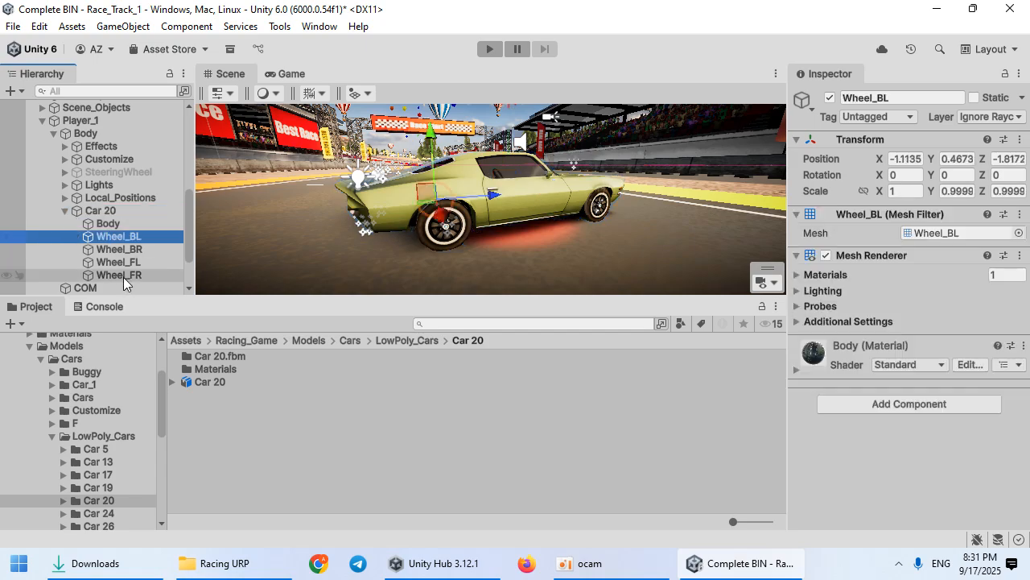
{"action": "left_click", "coordinate": [134, 272], "text": "shift"}
{"action": "key", "text": "Delete"}
Shift the FR and FL objects of Wheel_Transforms and Wheel_Colliders lengthwise to fit the front wheel arches.
{"action": "right_click_drag", "start_coordinate": [360, 246], "coordinate": [342, 233]}
{"action": "scroll", "coordinate": [108, 274], "scroll_direction": "down", "scroll_amount": 1}
{"action": "left_click", "coordinate": [53, 249]}
{"action": "scroll", "coordinate": [51, 249], "scroll_direction": "down", "scroll_amount": 3}
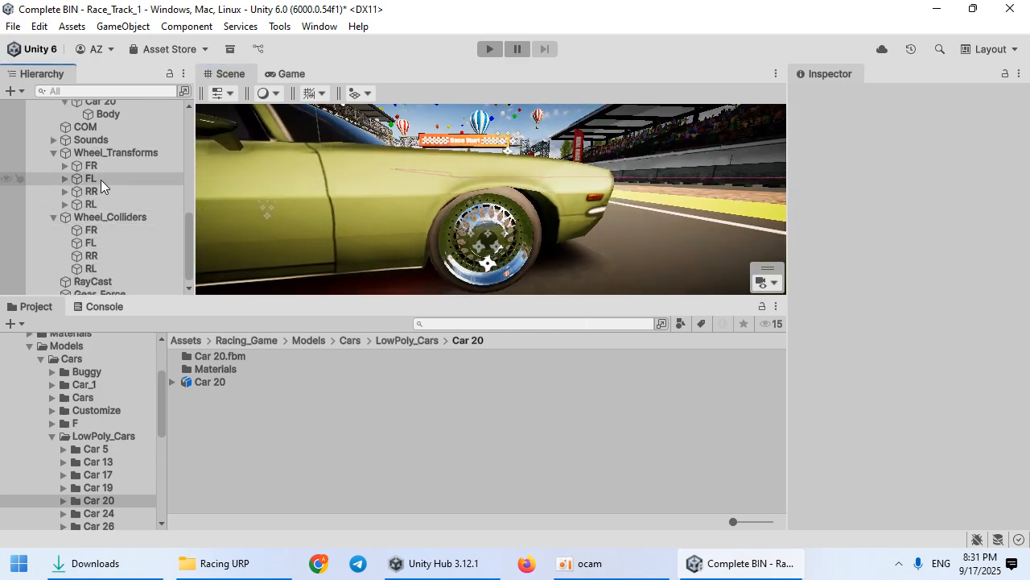
{"action": "left_click", "coordinate": [100, 166]}
{"action": "left_click", "coordinate": [105, 178], "text": "ctrl"}
{"action": "left_click", "coordinate": [91, 231], "text": "ctrl"}
{"action": "left_click", "coordinate": [91, 243], "text": "ctrl"}
{"action": "right_click_drag", "start_coordinate": [515, 233], "coordinate": [532, 225]}
{"action": "mouse_move", "coordinate": [544, 215]}
{"action": "left_mouse_down"}
{"action": "mouse_move", "coordinate": [575, 214]}
{"action": "mouse_move", "coordinate": [554, 218]}
{"action": "left_mouse_up"}
Shift the RR and RL objects of Wheel_Transforms and Wheel_Colliders lengthwise to fit the rear wheel arches.
{"action": "key", "text": "a"}
{"action": "right_click_drag", "start_coordinate": [513, 234], "coordinate": [516, 235]}
{"action": "left_click", "coordinate": [110, 256]}
{"action": "left_click", "coordinate": [108, 271], "text": "ctrl"}
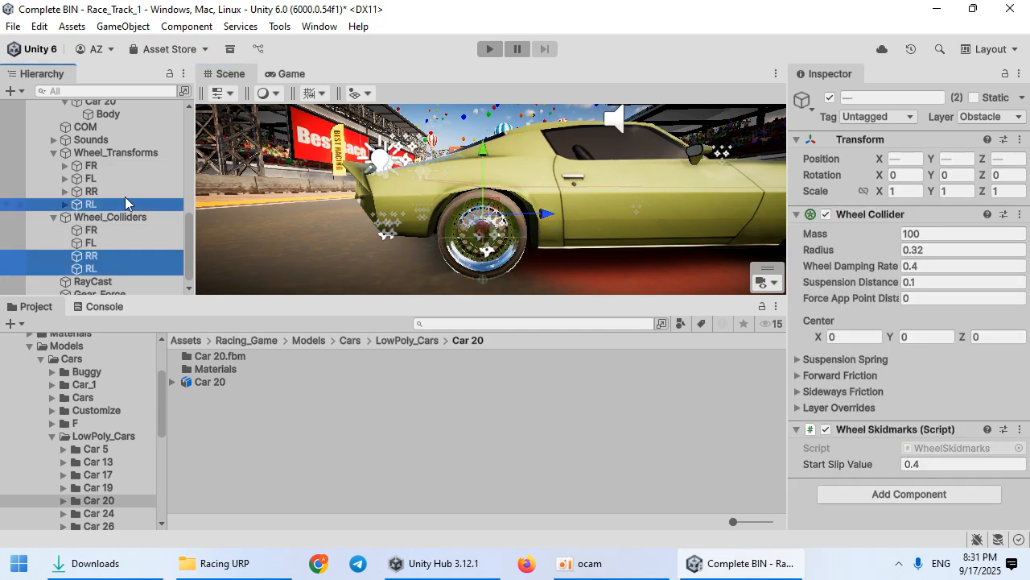
{"action": "left_click", "coordinate": [182, 193], "text": "ctrl"}
{"action": "left_click_drag", "start_coordinate": [538, 218], "coordinate": [797, 244]}
{"action": "scroll", "coordinate": [520, 231], "scroll_direction": "down", "scroll_amount": 1}
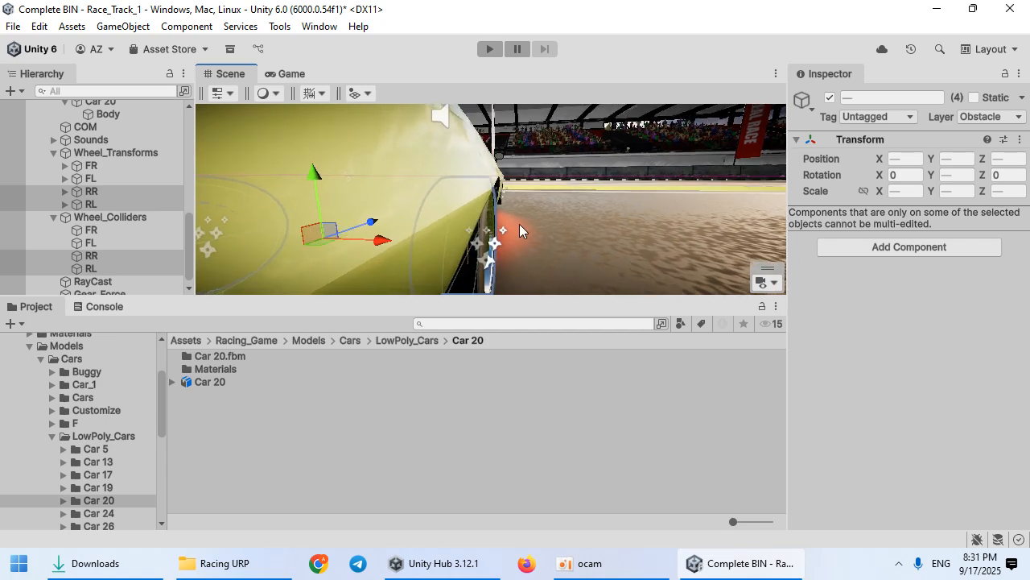
Shift the FR and RR objects of Wheel_Transforms and Wheel_Colliders sideways to fit the car's right wheel arches.
{"action": "left_click", "coordinate": [112, 165]}
{"action": "left_click", "coordinate": [111, 191], "text": "ctrl"}
{"action": "left_click", "coordinate": [93, 255], "text": "ctrl"}
{"action": "scroll", "coordinate": [451, 206], "scroll_direction": "down", "scroll_amount": 5}
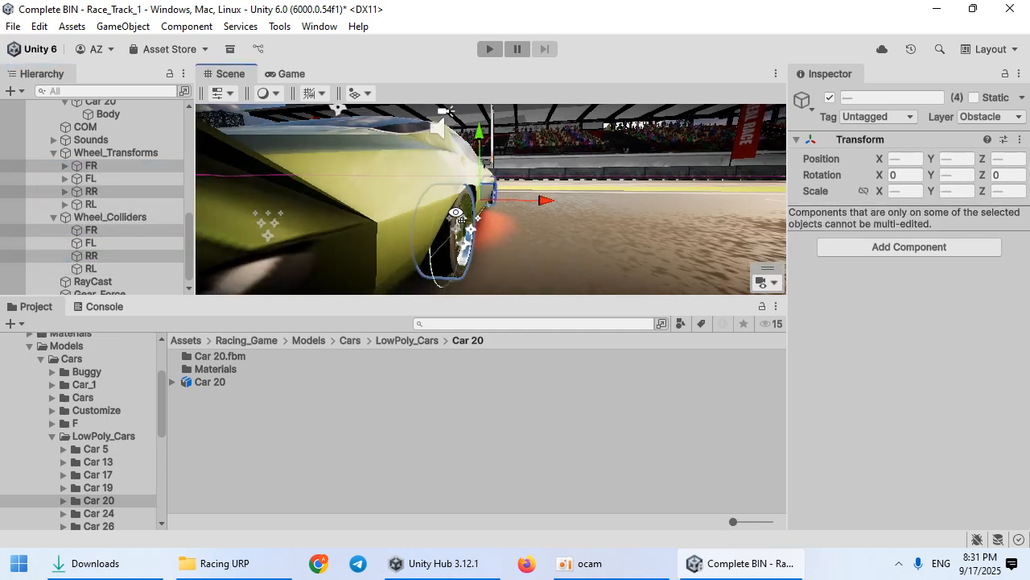
{"action": "left_click_drag", "start_coordinate": [519, 202], "coordinate": [513, 200]}
{"action": "left_click_drag", "start_coordinate": [450, 215], "coordinate": [498, 209], "text": "alt"}
Shift the FL and RL objects of Wheel_Transforms and Wheel_Colliders sideways to fit the car's left wheel arches.
{"action": "left_click", "coordinate": [106, 244]}
{"action": "left_click", "coordinate": [106, 268], "text": "ctrl"}
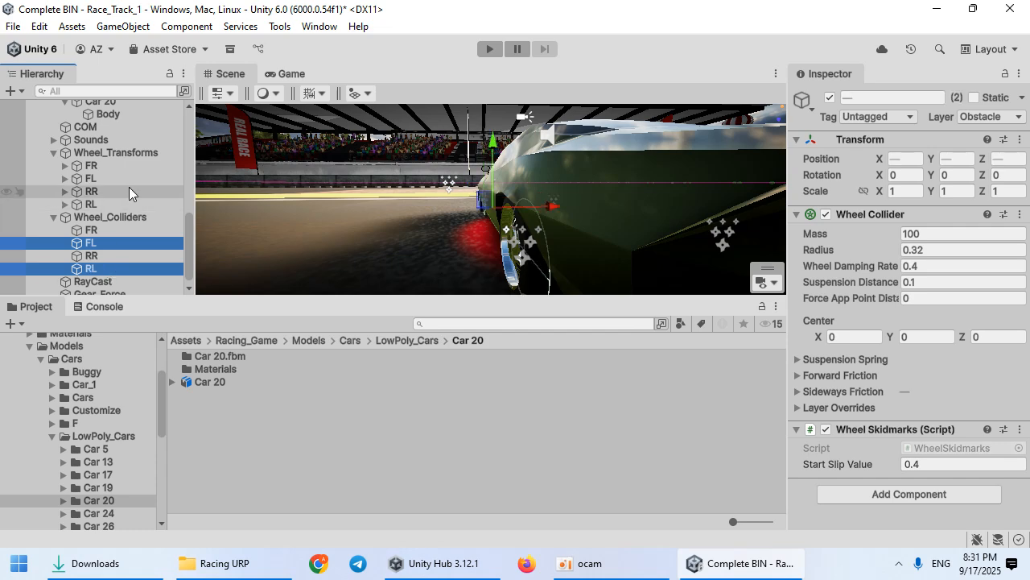
{"action": "left_click", "coordinate": [106, 181], "text": "ctrl"}
{"action": "left_click", "coordinate": [545, 209]}
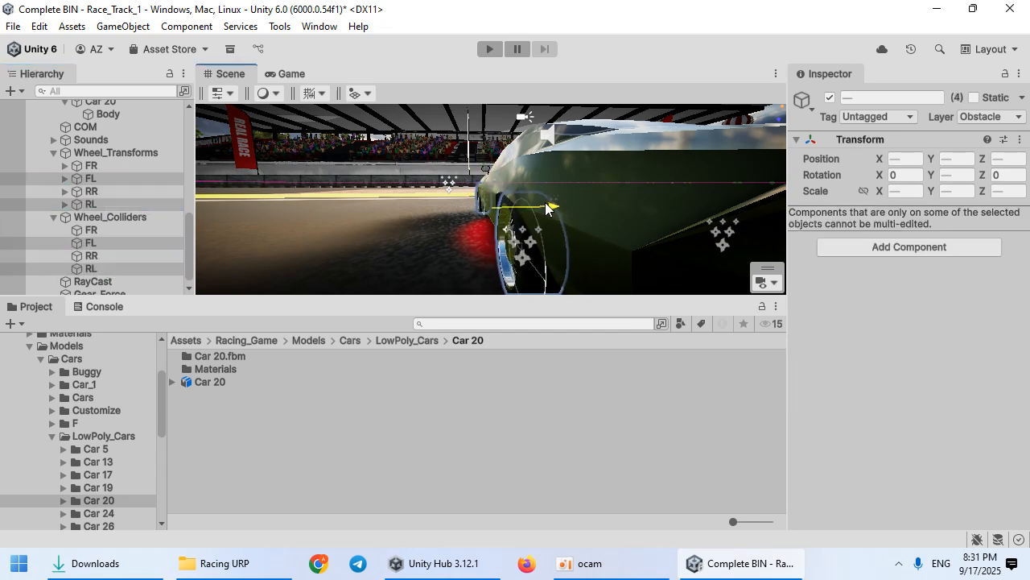
{"action": "left_click_drag", "start_coordinate": [545, 206], "coordinate": [418, 193], "text": "alt"}
{"action": "scroll", "coordinate": [24, 182], "scroll_direction": "up", "scroll_amount": 6}
{"action": "scroll", "coordinate": [81, 185], "scroll_direction": "down", "scroll_amount": 4}
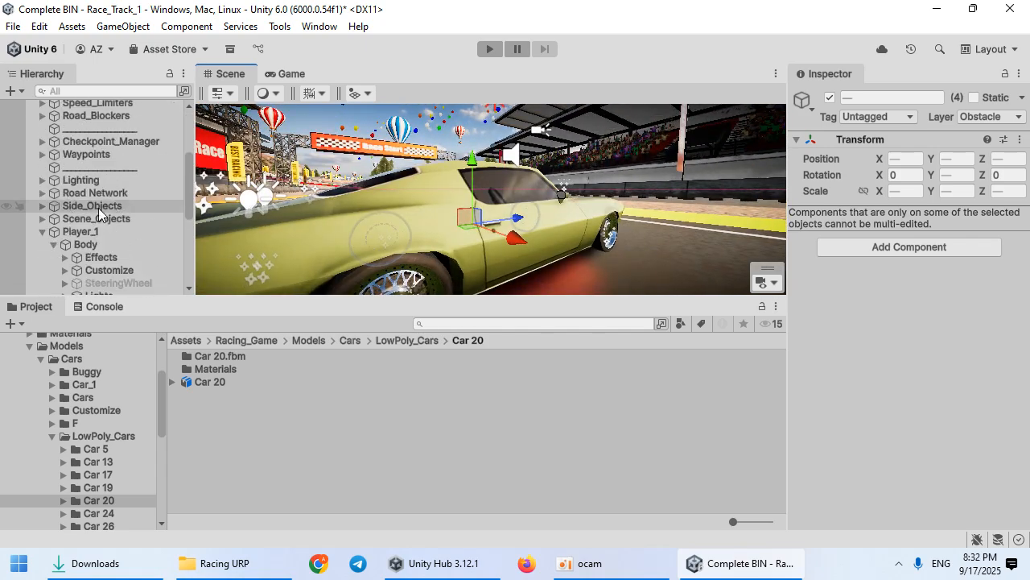
Reshape Player_1's Box Collider around the new body, with a size of about 1.51 by 0.816 by 3.898.
{"action": "left_click", "coordinate": [96, 231]}
{"action": "left_click_drag", "start_coordinate": [270, 297], "coordinate": [258, 336]}
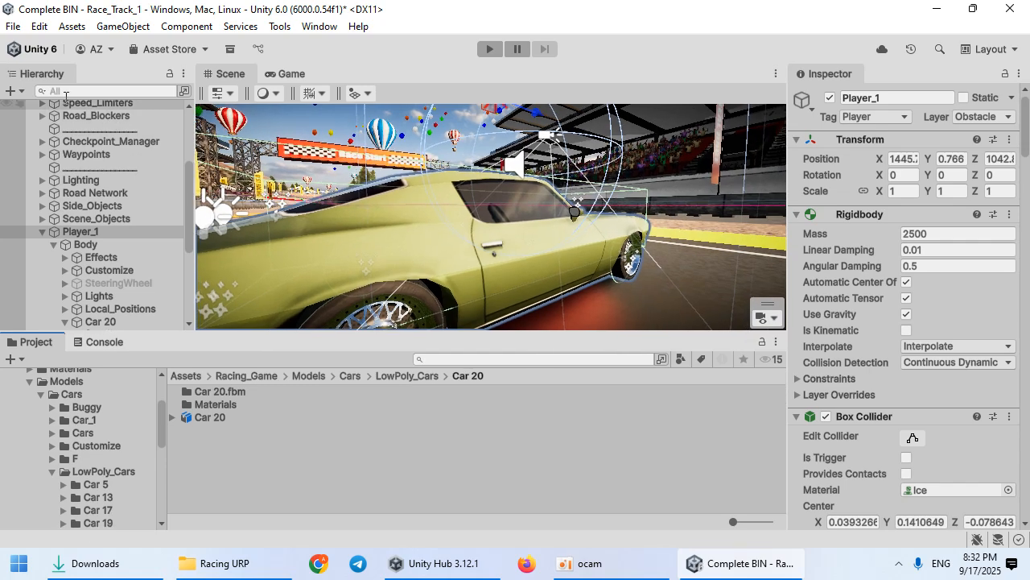
{"action": "left_click_drag", "start_coordinate": [27, 78], "coordinate": [2, 91]}
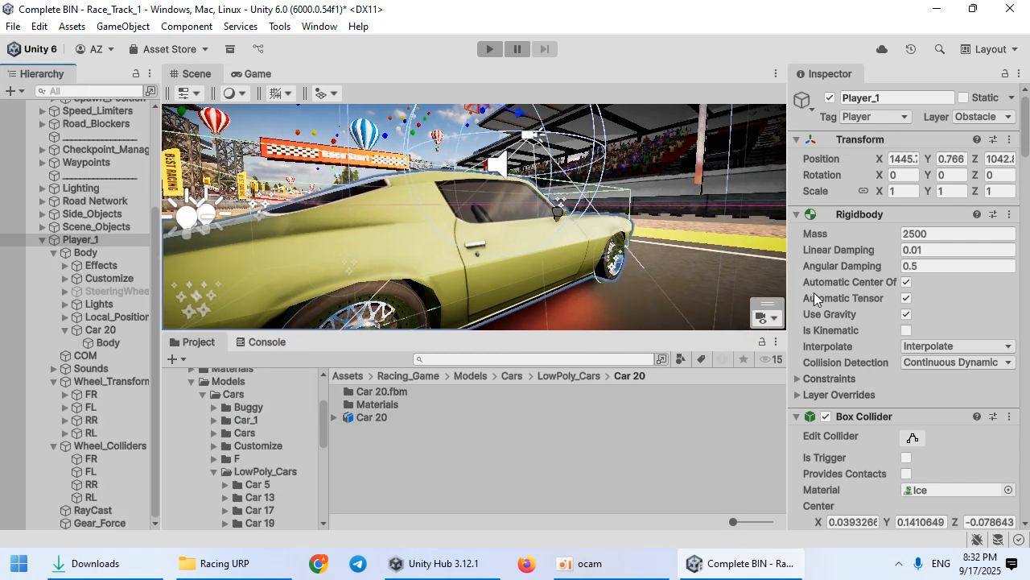
{"action": "left_click", "coordinate": [858, 215]}
{"action": "right_click_drag", "start_coordinate": [668, 241], "coordinate": [742, 251]}
{"action": "key", "text": "s"}
{"action": "key", "text": "w"}
{"action": "key", "text": "w"}
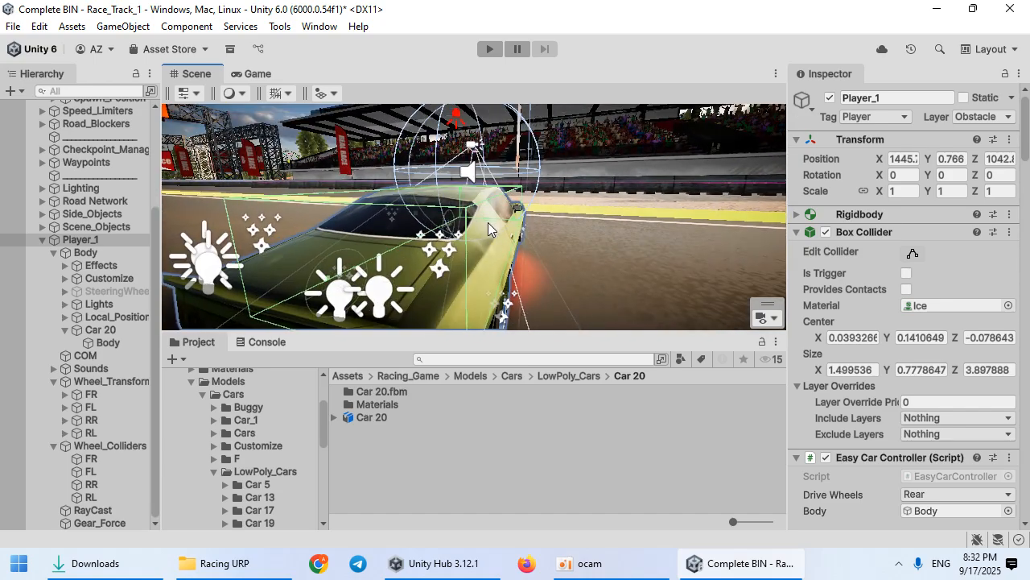
{"action": "left_click_drag", "start_coordinate": [459, 240], "coordinate": [557, 213], "text": "alt"}
{"action": "left_click_drag", "start_coordinate": [402, 210], "coordinate": [433, 227], "text": "alt"}
{"action": "left_click_drag", "start_coordinate": [433, 227], "coordinate": [7, 265], "text": "alt"}
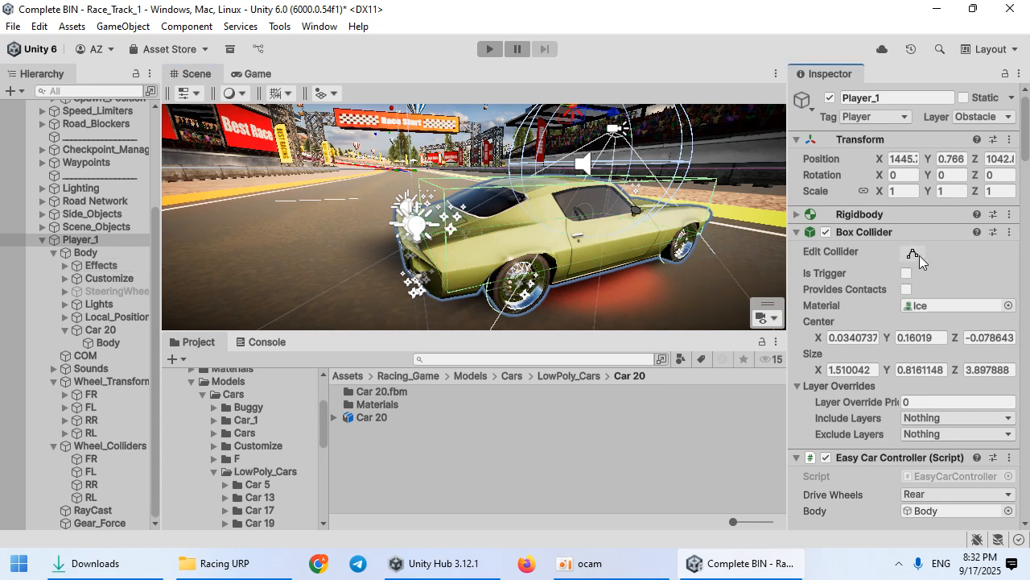
{"action": "left_click", "coordinate": [893, 232]}
Position both BrakeLight objects of Player_1's Lights group together at tail-light height on the rear of Car 20.
{"action": "left_click", "coordinate": [55, 254]}
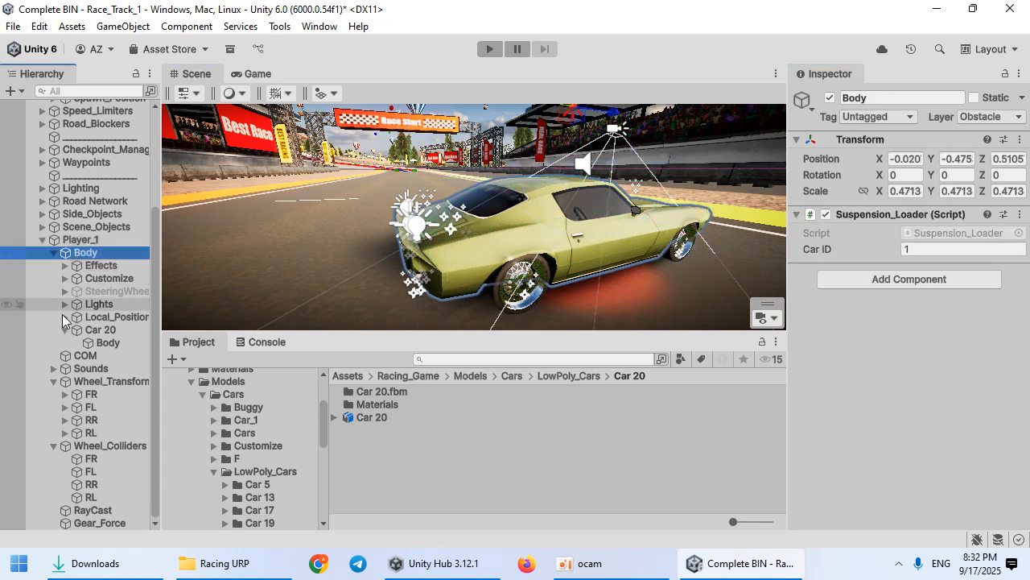
{"action": "left_click", "coordinate": [65, 303]}
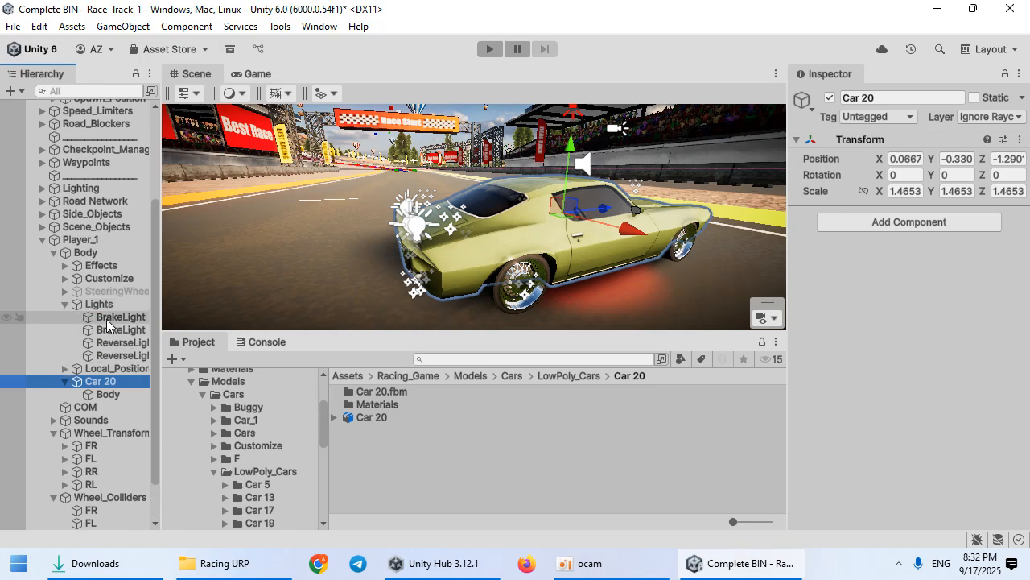
{"action": "left_click", "coordinate": [121, 316]}
{"action": "left_click", "coordinate": [120, 329], "text": "shift"}
{"action": "double_click", "coordinate": [187, 81]}
{"action": "left_click_drag", "start_coordinate": [266, 193], "coordinate": [460, 342], "text": "alt"}
{"action": "scroll", "coordinate": [464, 246], "scroll_direction": "up", "scroll_amount": 2}
{"action": "mouse_move", "coordinate": [459, 343]}
{"action": "left_mouse_down", "text": "alt"}
{"action": "mouse_move", "coordinate": [475, 361]}
{"action": "mouse_move", "coordinate": [577, 354]}
{"action": "mouse_move", "coordinate": [609, 309]}
{"action": "mouse_move", "coordinate": [594, 292]}
{"action": "mouse_move", "coordinate": [585, 391]}
{"action": "mouse_move", "coordinate": [427, 368]}
{"action": "mouse_move", "coordinate": [438, 347]}
{"action": "mouse_move", "coordinate": [479, 357]}
{"action": "mouse_move", "coordinate": [467, 349]}
{"action": "left_mouse_up", "text": "alt"}
{"action": "scroll", "coordinate": [609, 309], "scroll_direction": "down", "scroll_amount": 1}
{"action": "left_click_drag", "start_coordinate": [756, 387], "coordinate": [462, 336], "text": "alt"}
{"action": "scroll", "coordinate": [479, 358], "scroll_direction": "up", "scroll_amount": 2}
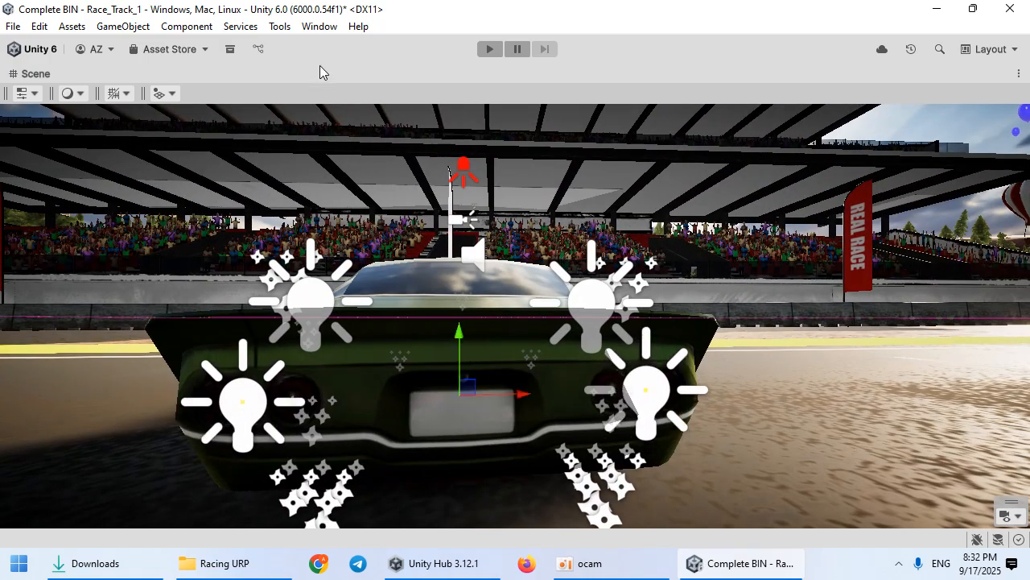
Shift the BrakeLight objects sideways to line up with the outer tail lights on each side of the car.
{"action": "right_click_drag", "start_coordinate": [407, 359], "coordinate": [410, 387]}
{"action": "left_click_drag", "start_coordinate": [517, 372], "coordinate": [577, 369]}
{"action": "key", "text": "d"}
{"action": "right_click_drag", "start_coordinate": [576, 371], "coordinate": [574, 379]}
{"action": "key", "text": "a"}
{"action": "left_click_drag", "start_coordinate": [504, 365], "coordinate": [403, 366]}
{"action": "key", "text": "d"}
{"action": "right_click_drag", "start_coordinate": [440, 383], "coordinate": [441, 385]}
{"action": "left_click_drag", "start_coordinate": [346, 349], "coordinate": [385, 350]}
{"action": "key", "text": "a"}
{"action": "right_click_drag", "start_coordinate": [388, 353], "coordinate": [420, 358]}
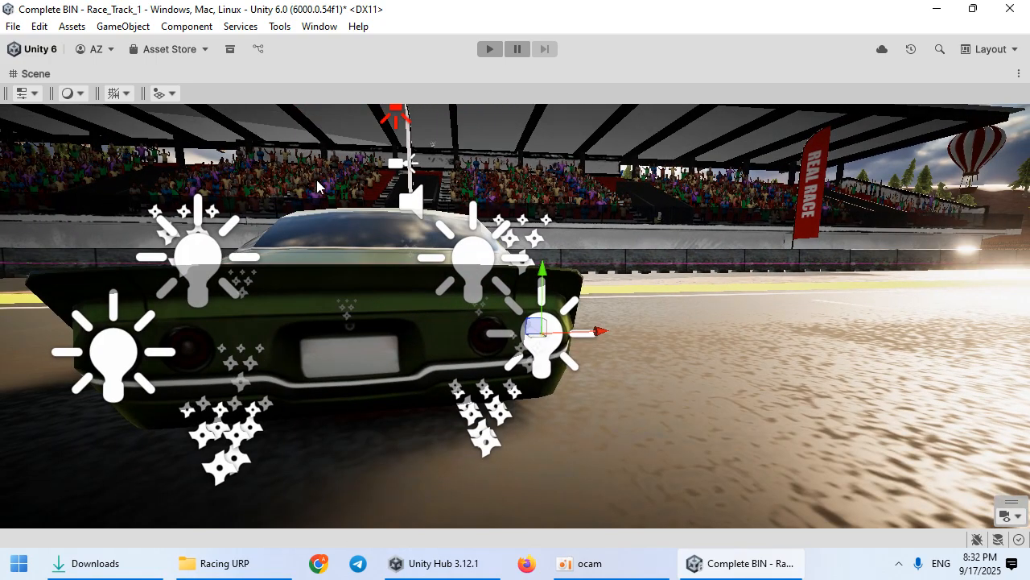
Lower both ReverseLight objects to the height of the car's tail lights.
{"action": "key", "text": "shift+space"}
{"action": "left_click", "coordinate": [120, 346]}
{"action": "left_click", "coordinate": [118, 363], "text": "ctrl"}
{"action": "left_click", "coordinate": [121, 353]}
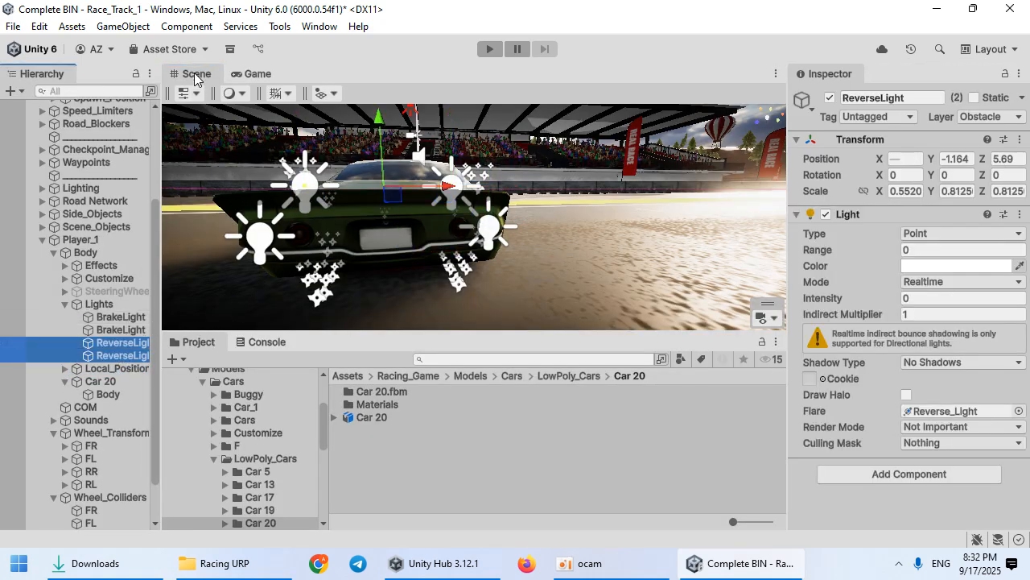
{"action": "double_click", "coordinate": [194, 75]}
{"action": "left_click_drag", "start_coordinate": [341, 196], "coordinate": [338, 286]}
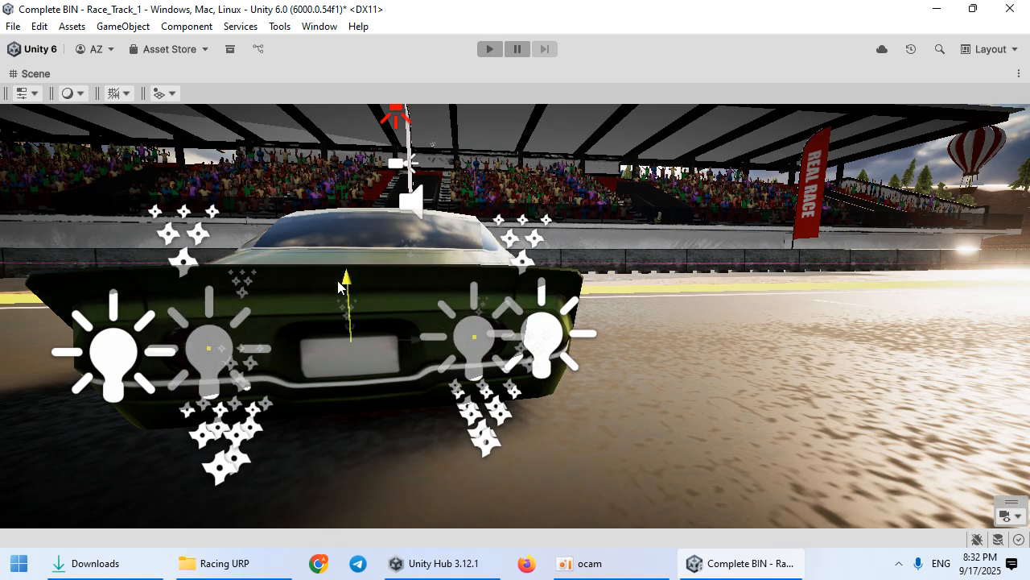
{"action": "middle_click_drag", "start_coordinate": [527, 372], "coordinate": [483, 354]}
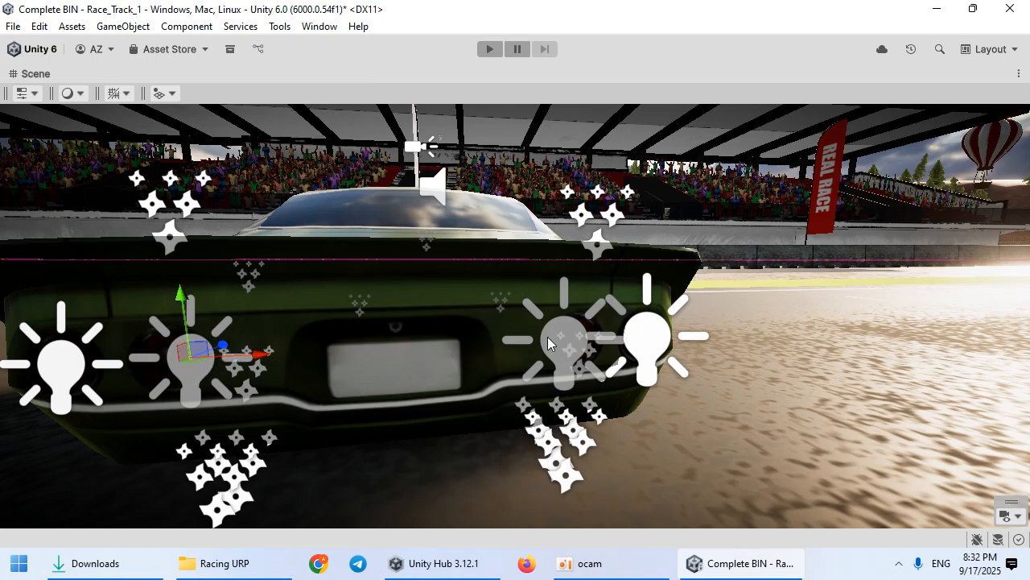
Align the ReverseLight objects with the inner tail lights and bring them to the rear surface at Z 5.934.
{"action": "left_click_drag", "start_coordinate": [322, 368], "coordinate": [565, 384], "text": "alt"}
{"action": "left_click_drag", "start_coordinate": [684, 402], "coordinate": [528, 402], "text": "alt"}
{"action": "scroll", "coordinate": [636, 417], "scroll_direction": "down", "scroll_amount": 3}
{"action": "scroll", "coordinate": [644, 418], "scroll_direction": "up", "scroll_amount": 3}
{"action": "middle_click_drag", "start_coordinate": [724, 376], "coordinate": [529, 381]}
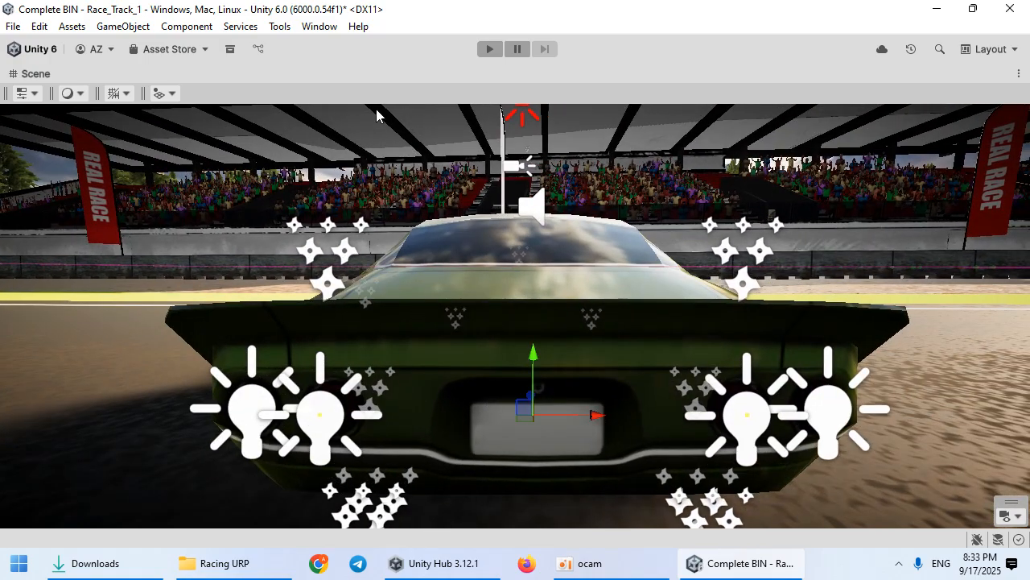
{"action": "double_click", "coordinate": [354, 72]}
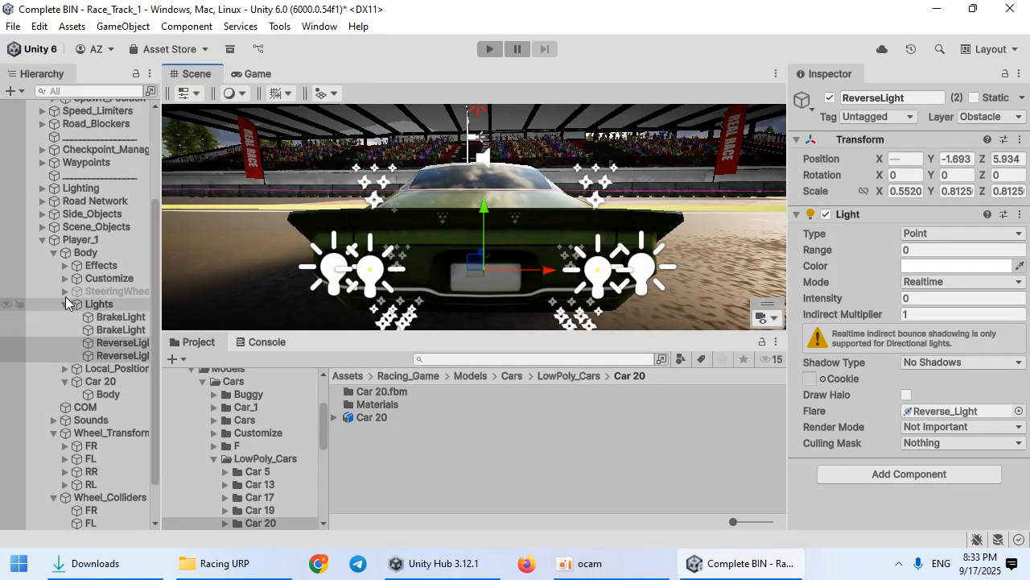
Align the front tire smoke effects, Tire_Smoke_3 and Tire_Smoke_4, with the front wheels, placing Tire_Smoke_3 at Z 1.71.
{"action": "left_click", "coordinate": [59, 268]}
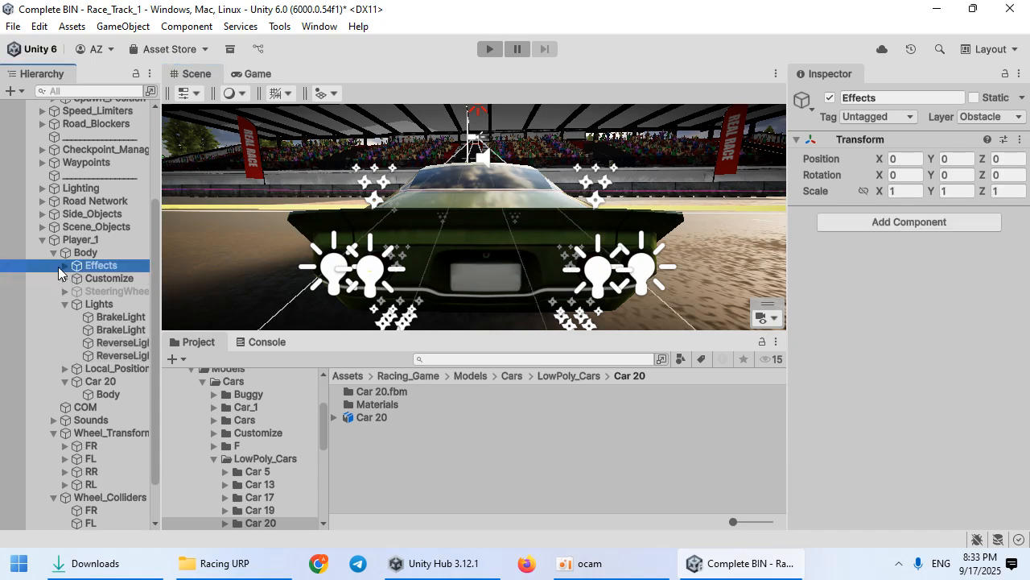
{"action": "left_click", "coordinate": [91, 282]}
{"action": "key", "text": "f"}
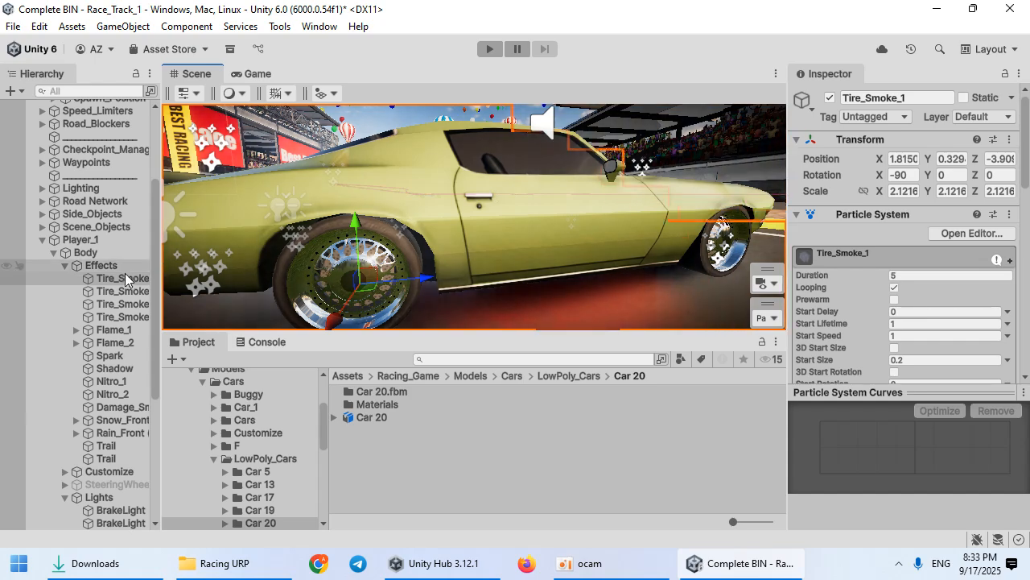
{"action": "left_click", "coordinate": [113, 304]}
{"action": "key", "text": "f"}
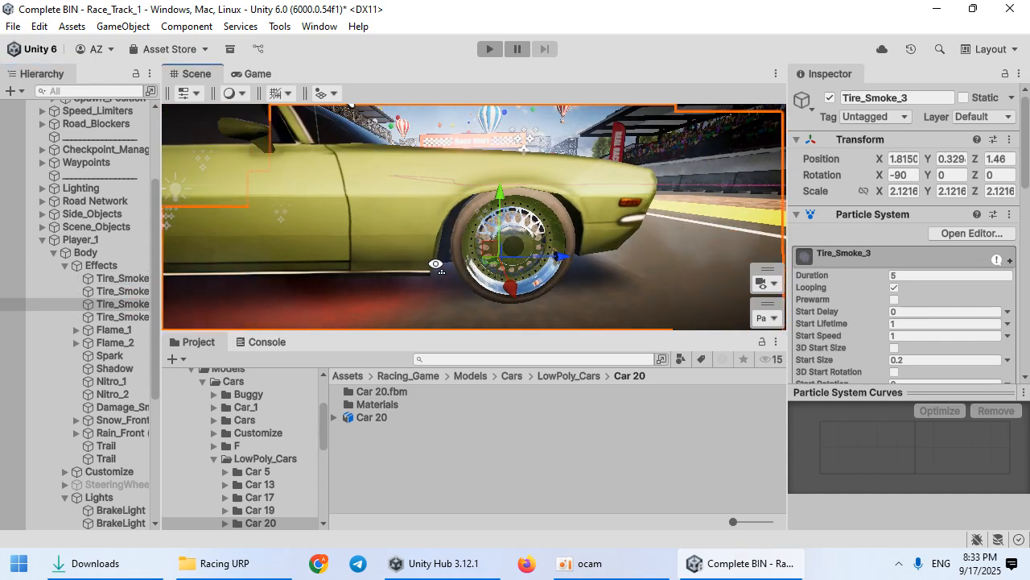
{"action": "left_click", "coordinate": [129, 317], "text": "shift"}
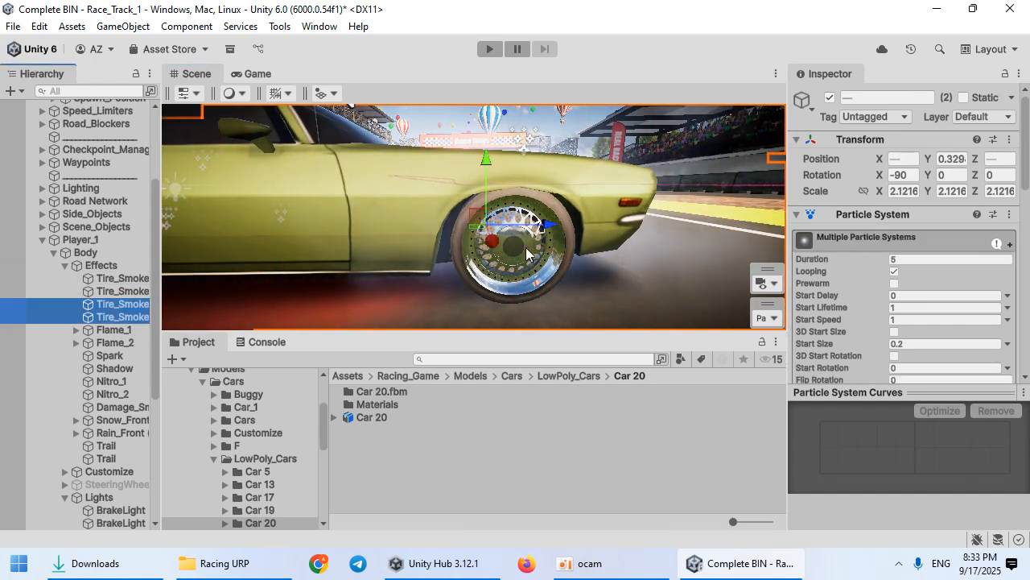
{"action": "key", "text": "f"}
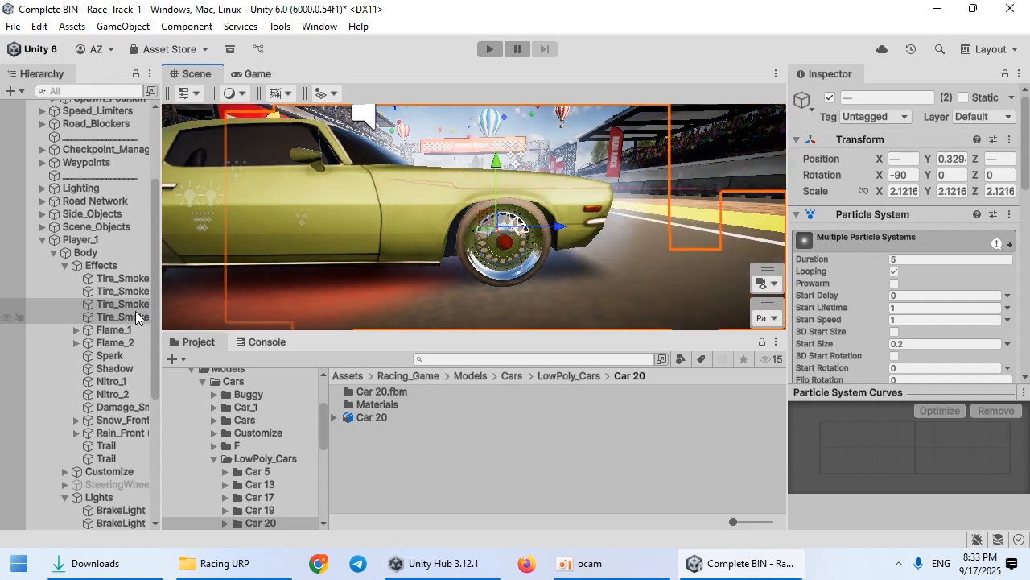
{"action": "left_click", "coordinate": [128, 316]}
{"action": "key", "text": "f"}
{"action": "right_click_drag", "start_coordinate": [429, 214], "coordinate": [431, 209]}
{"action": "left_click", "coordinate": [124, 309]}
{"action": "right_click_drag", "start_coordinate": [355, 230], "coordinate": [416, 334]}
{"action": "scroll", "coordinate": [430, 279], "scroll_direction": "down", "scroll_amount": 5}
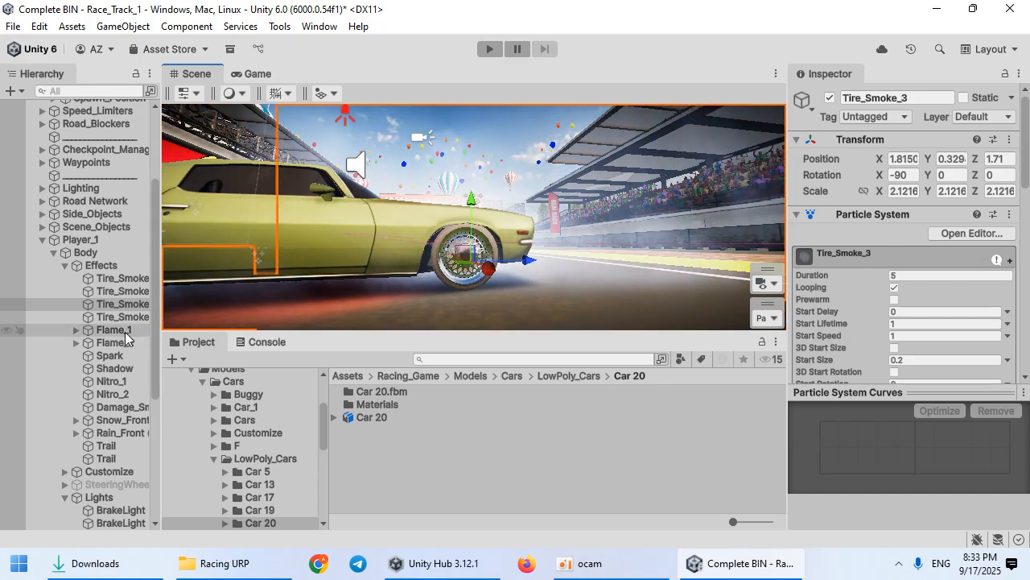
Move Flame_1, Flame_2, Nitro_1 and Nitro_2 together lengthwise toward the rear bumper.
{"action": "left_click", "coordinate": [125, 331]}
{"action": "left_click", "coordinate": [125, 343], "text": "ctrl"}
{"action": "key", "text": "a"}
{"action": "right_click_drag", "start_coordinate": [396, 284], "coordinate": [589, 307]}
{"action": "key", "text": "s"}
{"action": "key", "text": "w"}
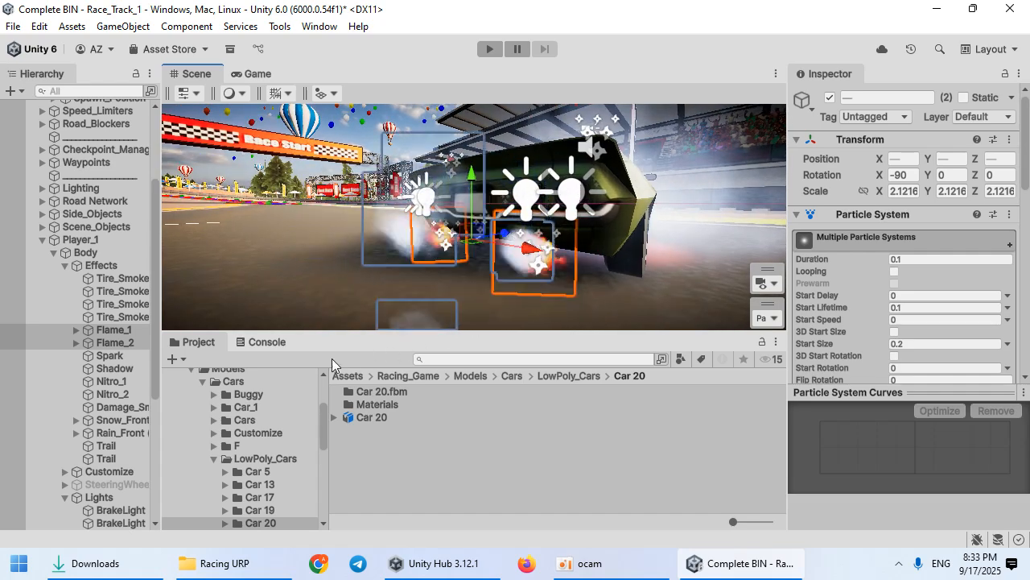
{"action": "left_click", "coordinate": [120, 393], "text": "ctrl"}
{"action": "left_click", "coordinate": [111, 381], "text": "ctrl"}
{"action": "key", "text": "f"}
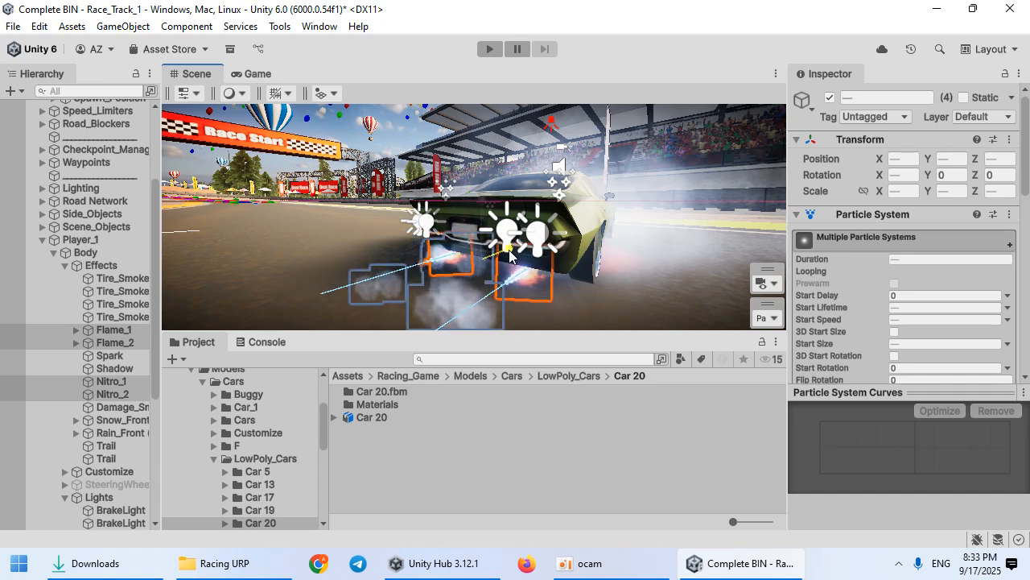
{"action": "left_click", "coordinate": [628, 575]}
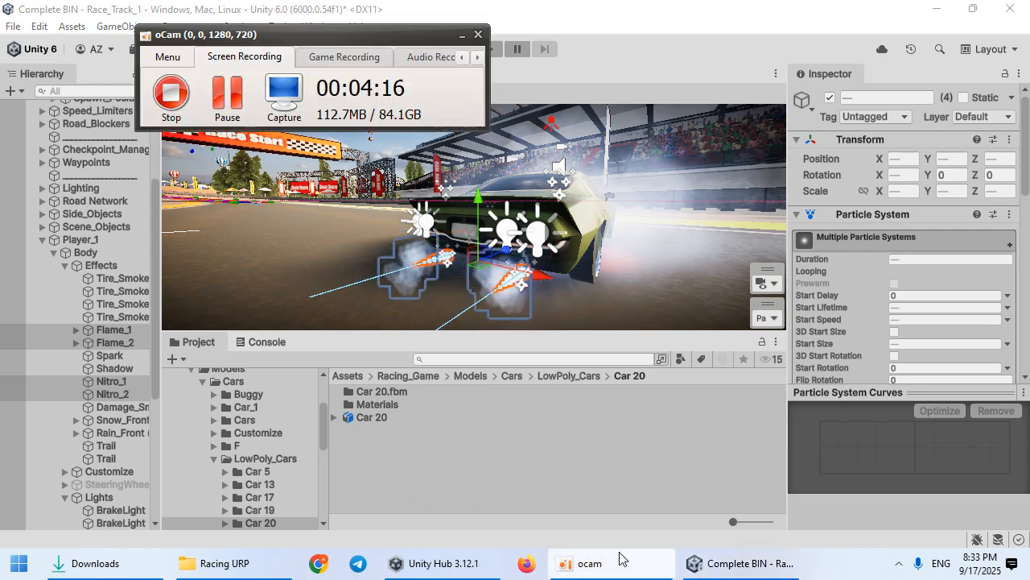
{"action": "left_click", "coordinate": [218, 102]}
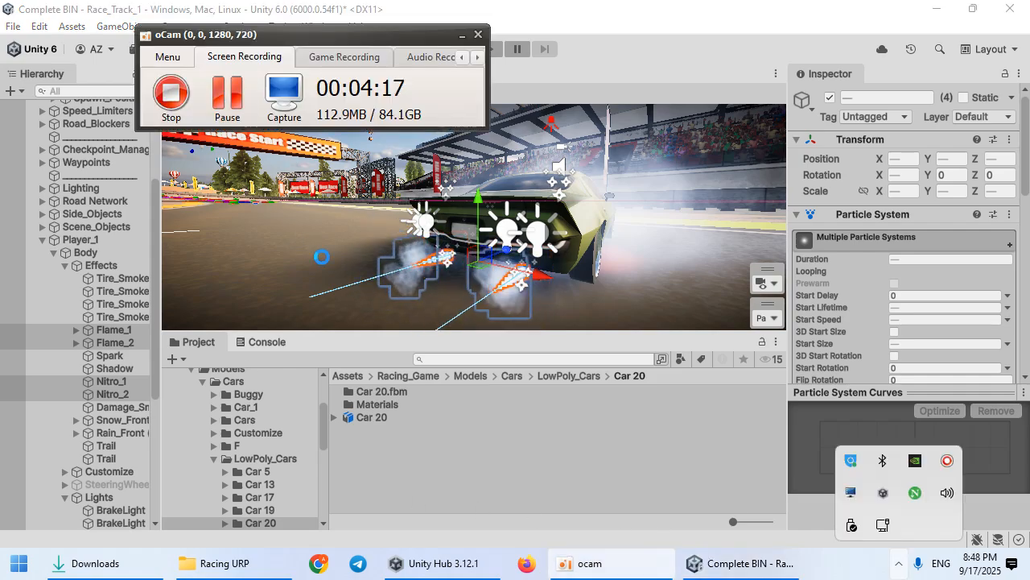
{"action": "left_click", "coordinate": [413, 297]}
Fine-tune the position of the four flame and nitro effects under the rear bumper.
{"action": "scroll", "coordinate": [413, 298], "scroll_direction": "up", "scroll_amount": 5}
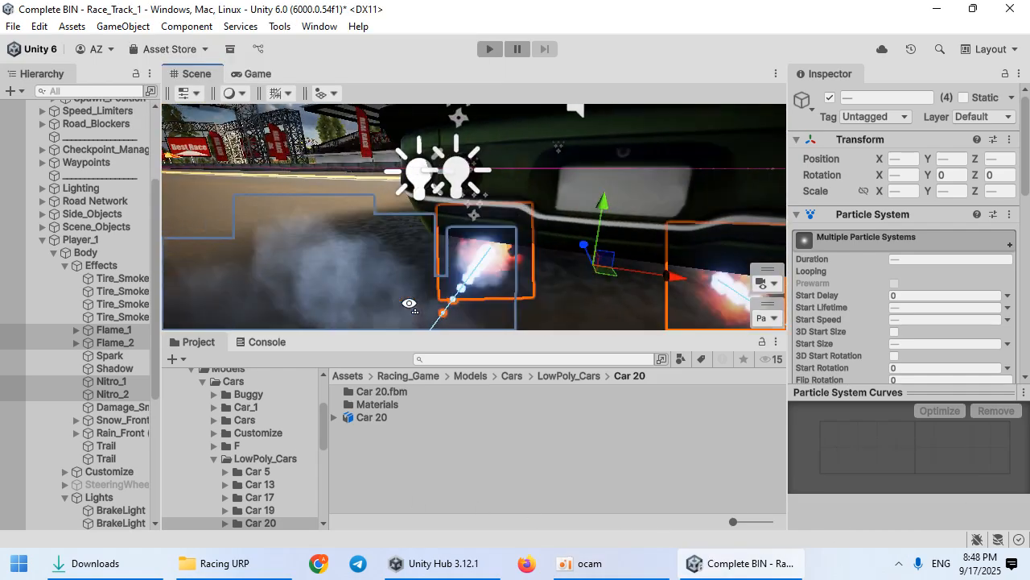
{"action": "key", "text": "s"}
{"action": "right_click_drag", "start_coordinate": [413, 294], "coordinate": [364, 270]}
{"action": "key", "text": "w"}
{"action": "key", "text": "s"}
{"action": "key", "text": "w"}
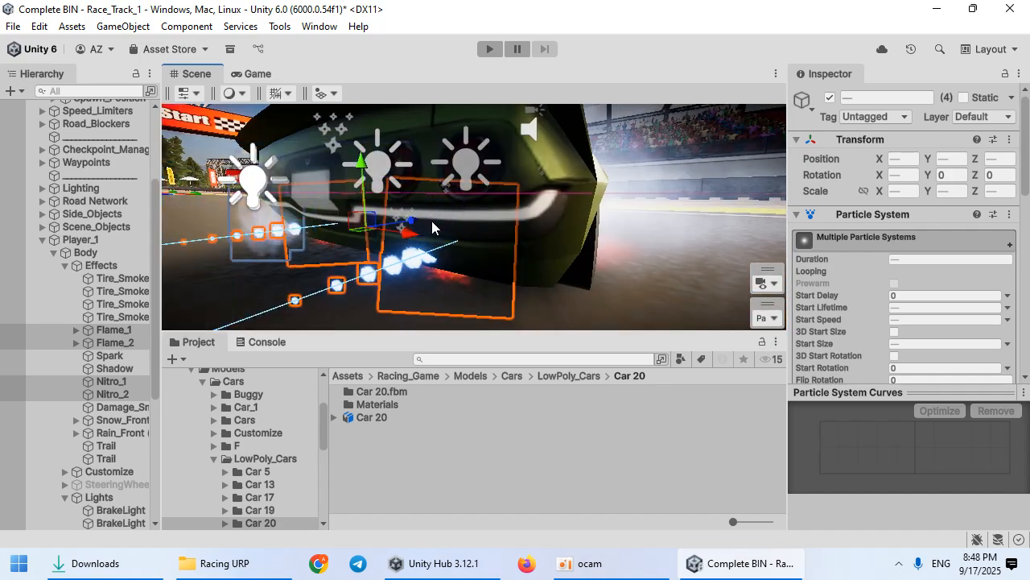
{"action": "left_click_drag", "start_coordinate": [389, 218], "coordinate": [358, 220]}
{"action": "key", "text": "s"}
{"action": "right_click_drag", "start_coordinate": [365, 221], "coordinate": [516, 236]}
Adjust the sideways placement of the Flame_1 with Nitro_1 and Flame_2 with Nitro_2 pairs beneath the rear bumper.
{"action": "left_click", "coordinate": [124, 330]}
{"action": "left_click", "coordinate": [133, 380], "text": "ctrl"}
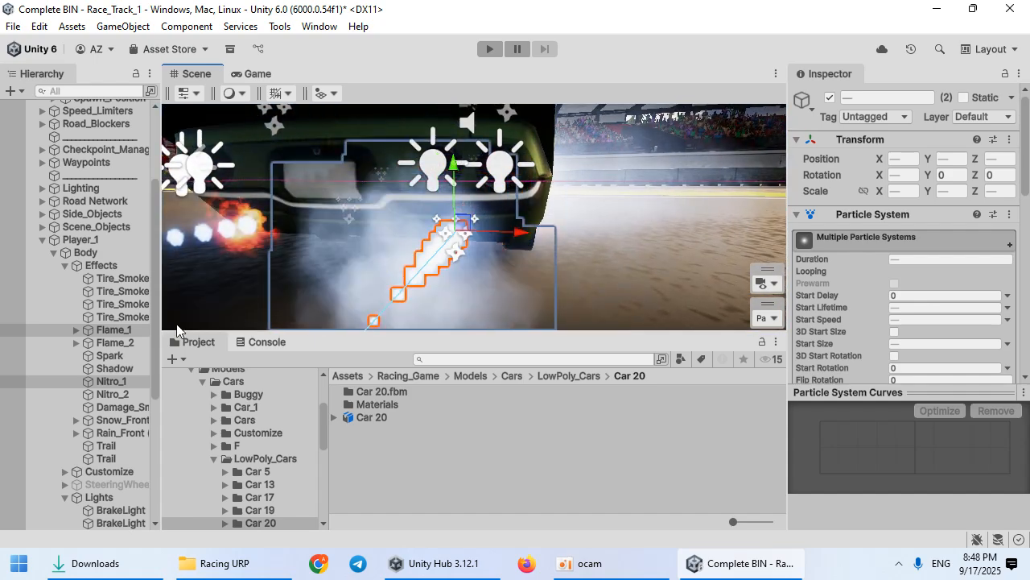
{"action": "left_click", "coordinate": [109, 343]}
{"action": "left_click", "coordinate": [108, 397], "text": "ctrl"}
{"action": "right_click_drag", "start_coordinate": [412, 235], "coordinate": [573, 242]}
{"action": "left_click_drag", "start_coordinate": [595, 233], "coordinate": [438, 276]}
{"action": "scroll", "coordinate": [437, 276], "scroll_direction": "up", "scroll_amount": 3}
Lower both Trail effects together to the height of the tail lights.
{"action": "left_click", "coordinate": [116, 459]}
{"action": "left_click", "coordinate": [118, 448], "text": "ctrl"}
{"action": "left_click_drag", "start_coordinate": [390, 253], "coordinate": [541, 200], "text": "alt"}
{"action": "left_click_drag", "start_coordinate": [456, 146], "coordinate": [457, 176]}
{"action": "left_click_drag", "start_coordinate": [555, 178], "coordinate": [447, 185], "text": "alt"}
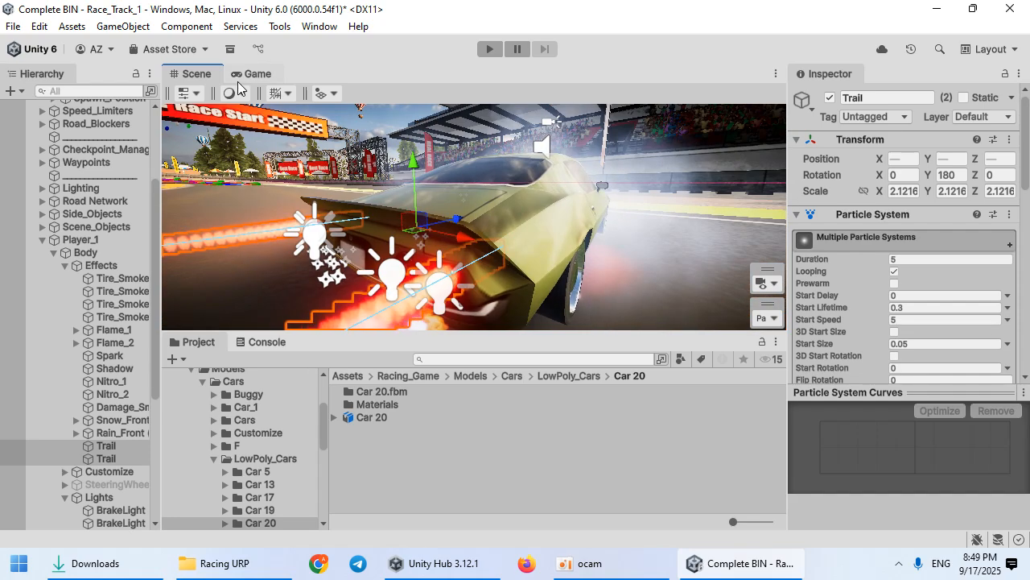
{"action": "left_click_drag", "start_coordinate": [538, 126], "coordinate": [476, 209], "text": "alt"}
Shift the Trail effect on the car's right side outward to the outer tail light.
{"action": "double_click", "coordinate": [211, 76]}
{"action": "left_click_drag", "start_coordinate": [575, 259], "coordinate": [609, 322], "text": "alt"}
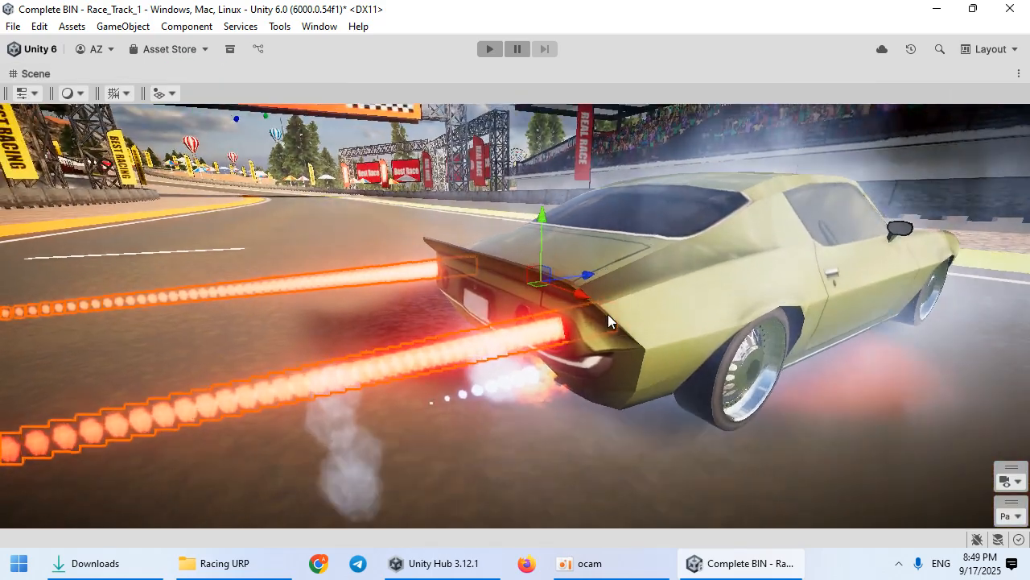
{"action": "left_click_drag", "start_coordinate": [542, 278], "coordinate": [662, 378], "text": "alt"}
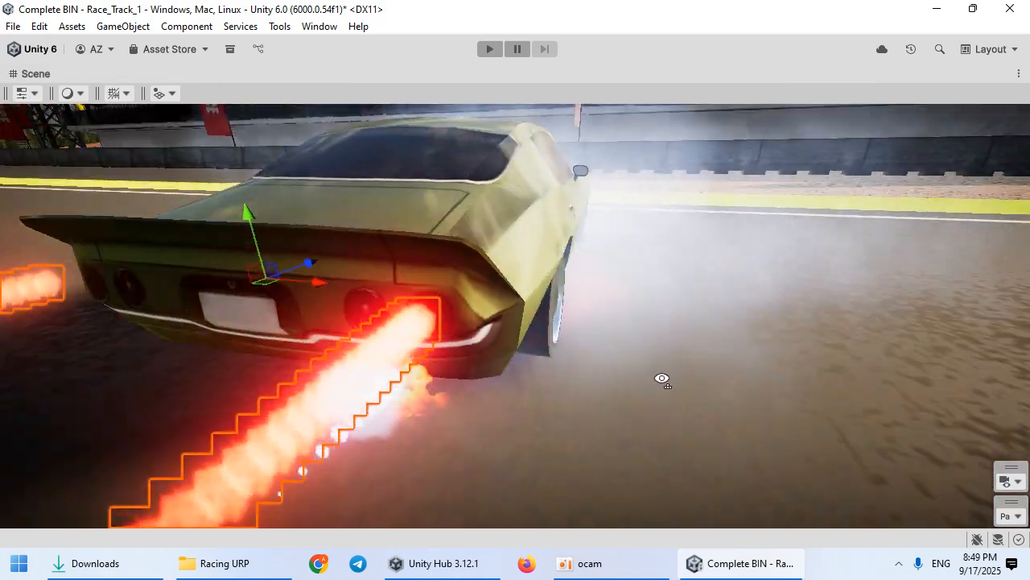
{"action": "scroll", "coordinate": [662, 378], "scroll_direction": "up", "scroll_amount": 5}
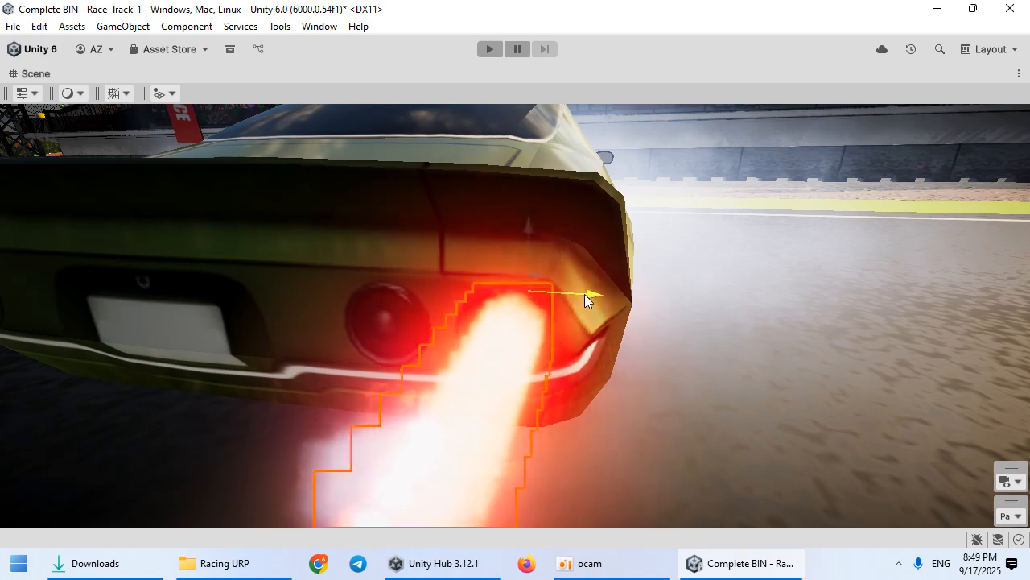
{"action": "scroll", "coordinate": [581, 296], "scroll_direction": "down", "scroll_amount": 5}
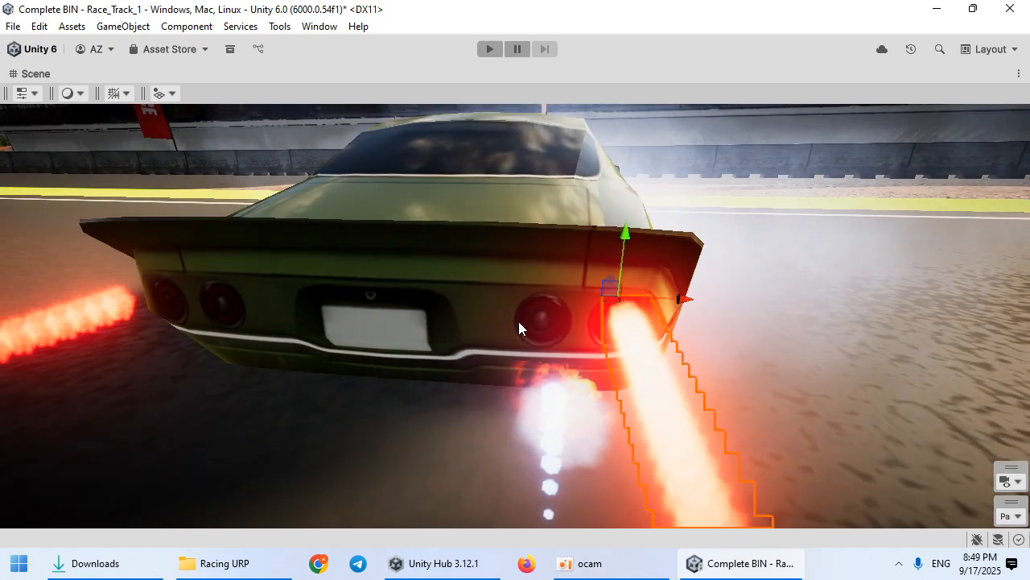
Select both Trail effects together and nudge them slightly rearward from the tail lights.
{"action": "right_click_drag", "start_coordinate": [539, 318], "coordinate": [552, 330]}
{"action": "key", "text": "a"}
{"action": "left_click_drag", "start_coordinate": [685, 328], "coordinate": [510, 301], "text": "alt"}
{"action": "left_click_drag", "start_coordinate": [573, 333], "coordinate": [454, 269], "text": "alt"}
{"action": "scroll", "coordinate": [455, 270], "scroll_direction": "down", "scroll_amount": 4}
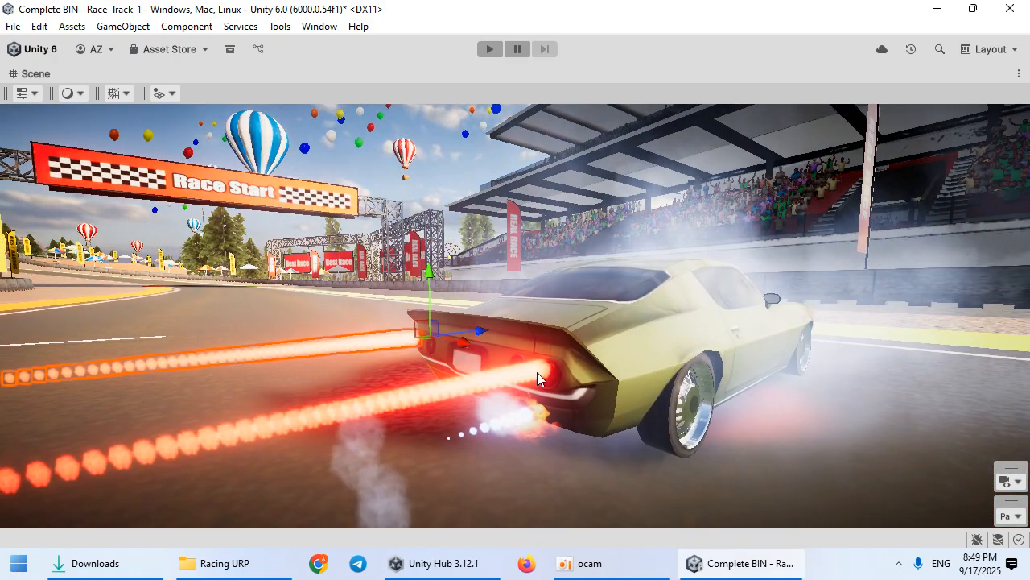
{"action": "left_click", "coordinate": [537, 372]}
{"action": "left_click", "coordinate": [275, 419]}
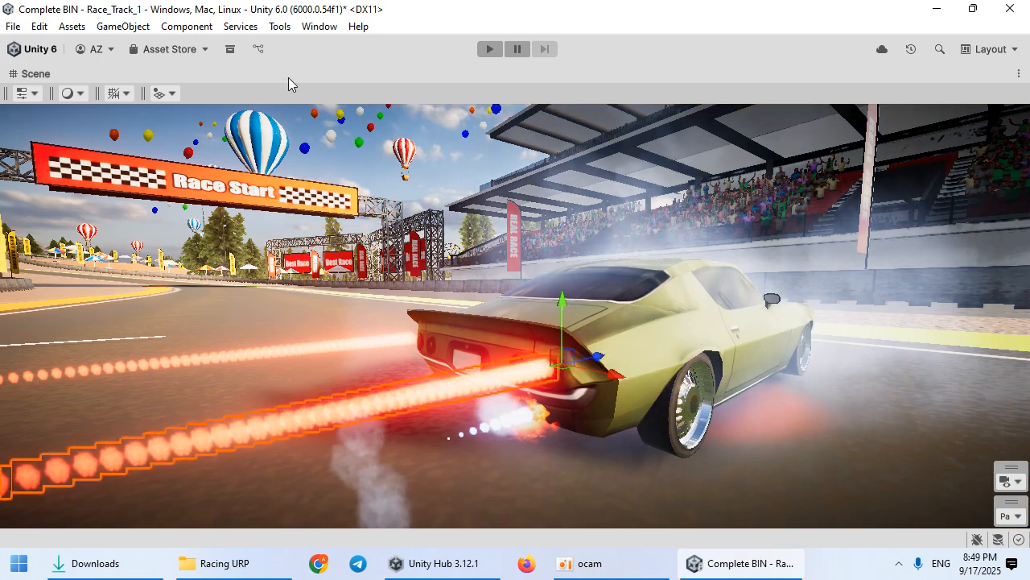
{"action": "double_click", "coordinate": [288, 78]}
{"action": "left_click", "coordinate": [129, 455], "text": "ctrl"}
{"action": "double_click", "coordinate": [207, 79]}
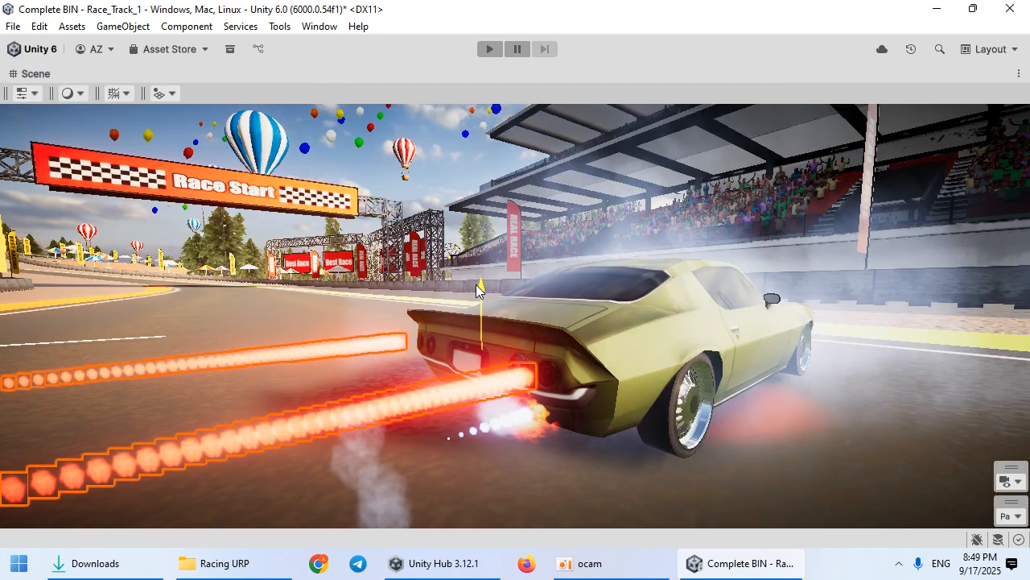
{"action": "left_click_drag", "start_coordinate": [414, 155], "coordinate": [419, 241], "text": "alt"}
{"action": "key", "text": "shift+space"}
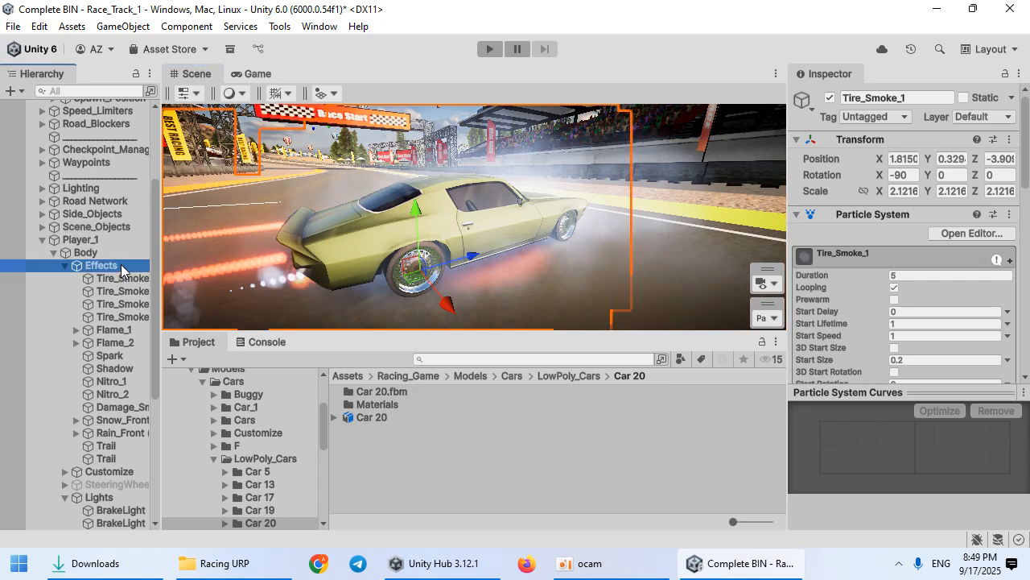
Check the tire smoke, nitro, snow and rain effects, and set the Shadow projector's Aspect Ratio to 2.2.
{"action": "left_click", "coordinate": [115, 302]}
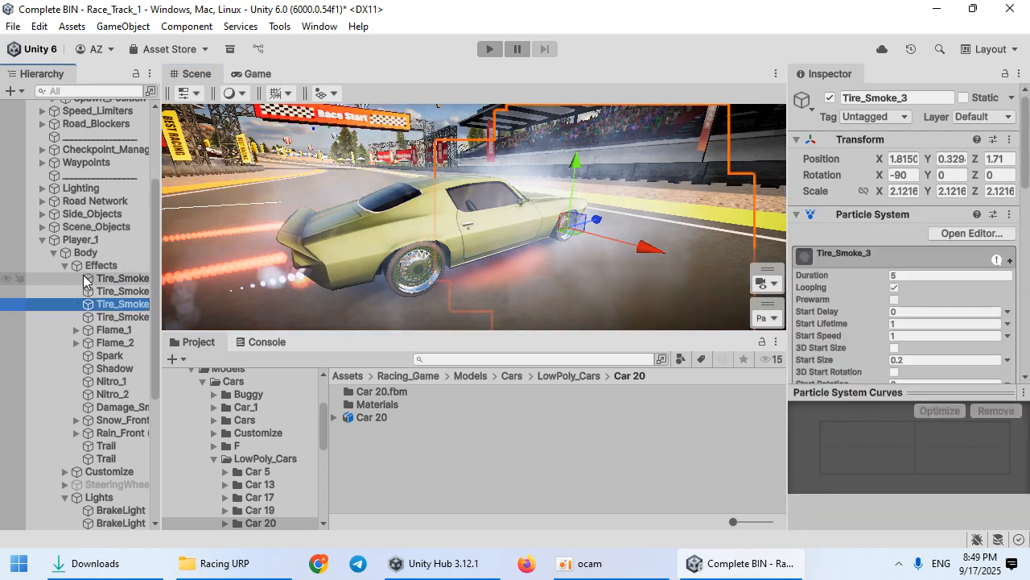
{"action": "left_click", "coordinate": [113, 393]}
{"action": "left_click", "coordinate": [112, 420]}
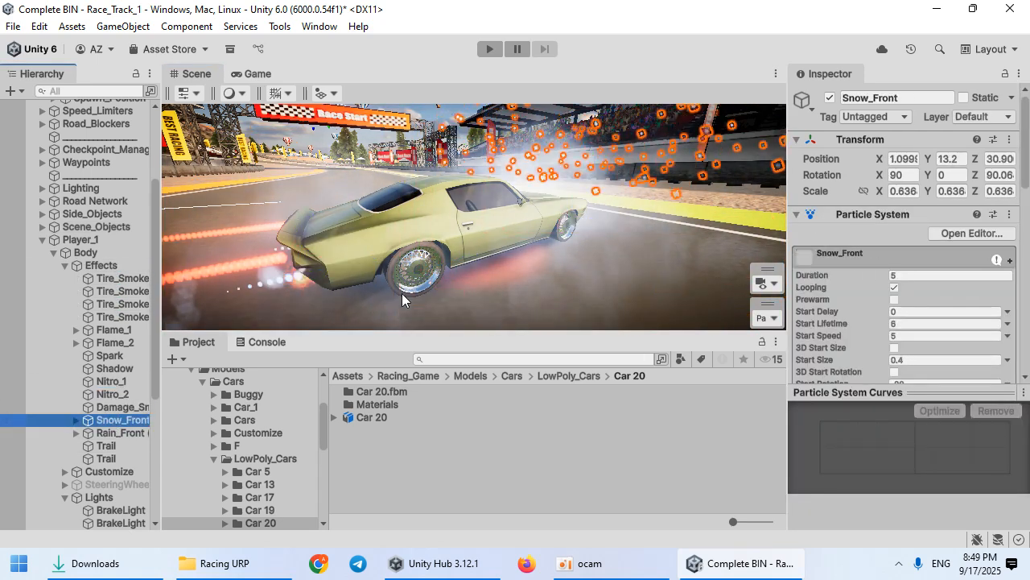
{"action": "left_click", "coordinate": [119, 432]}
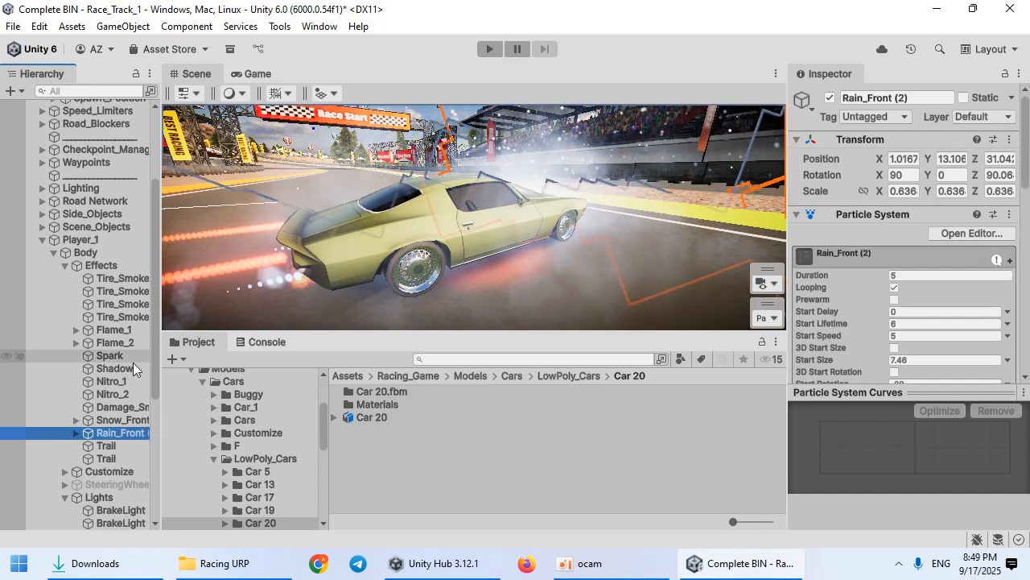
{"action": "left_click", "coordinate": [134, 367]}
{"action": "left_click_drag", "start_coordinate": [362, 234], "coordinate": [550, 181], "text": "alt"}
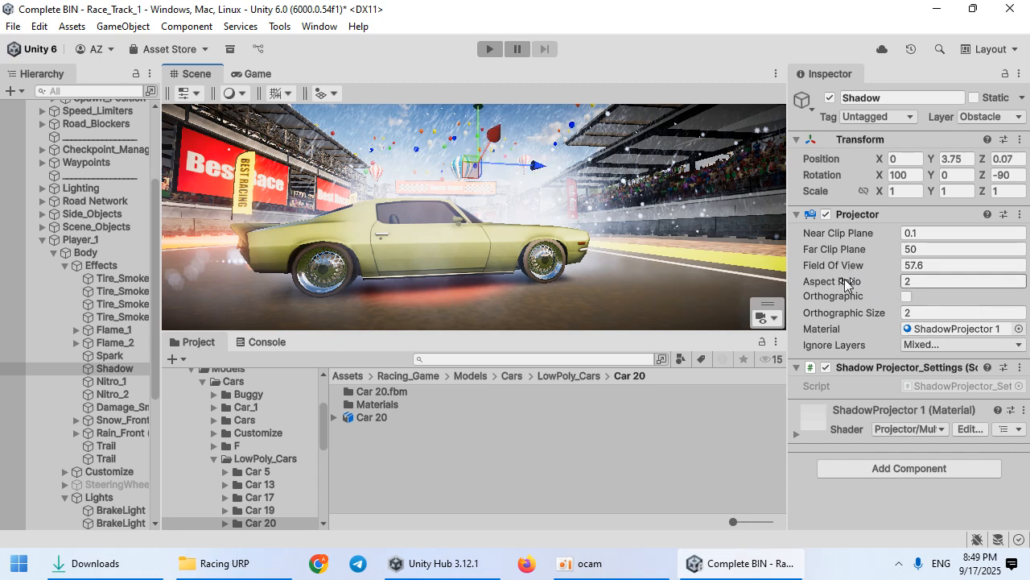
{"action": "left_click_drag", "start_coordinate": [857, 281], "coordinate": [748, 280]}
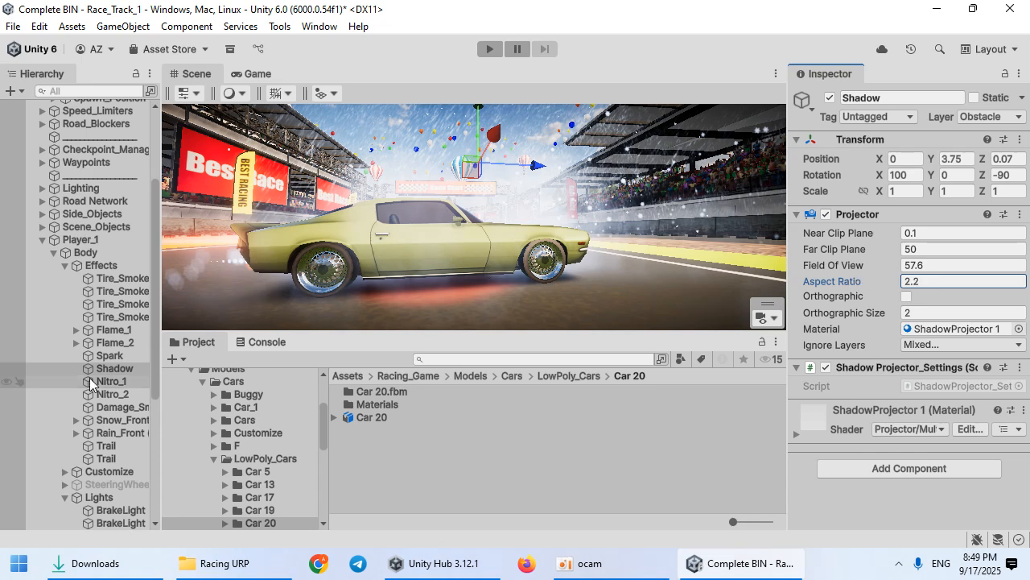
Activate all five roof objects, Roof to Roof5, in the Roofs group under Customize.
{"action": "scroll", "coordinate": [50, 381], "scroll_direction": "down", "scroll_amount": 3}
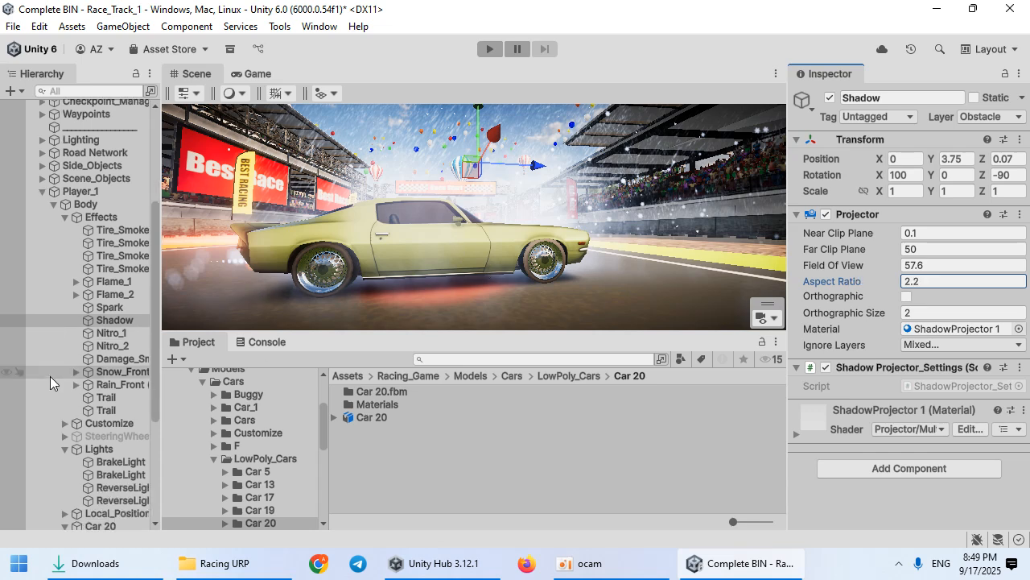
{"action": "left_click", "coordinate": [122, 306]}
{"action": "scroll", "coordinate": [98, 361], "scroll_direction": "down", "scroll_amount": 6}
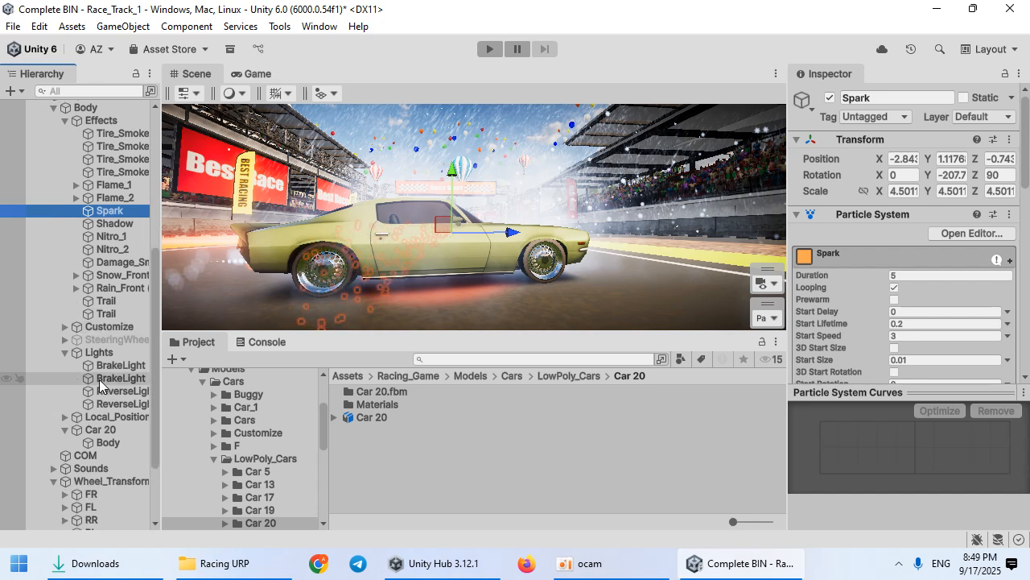
{"action": "left_click", "coordinate": [98, 339]}
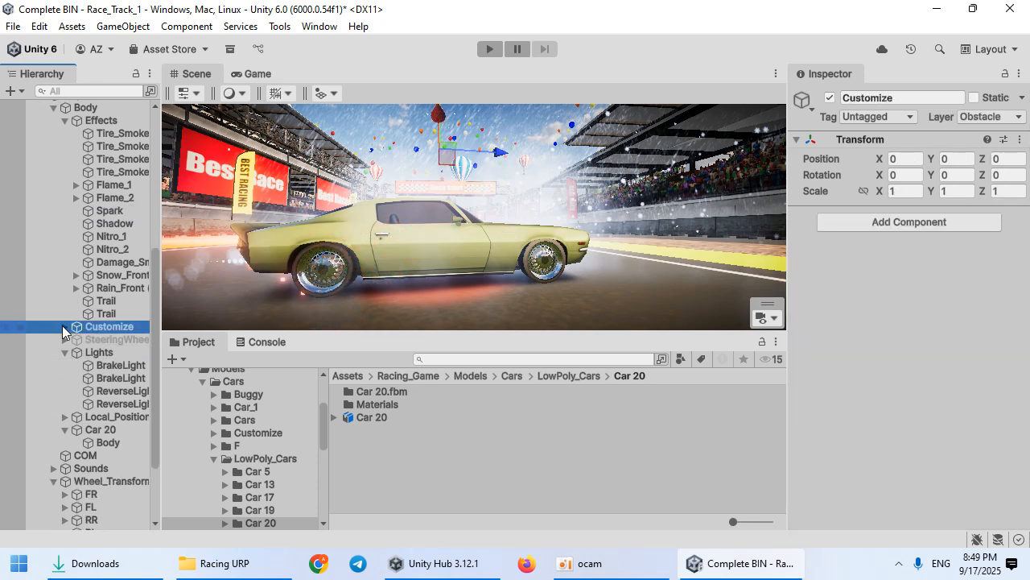
{"action": "left_click", "coordinate": [68, 339]}
{"action": "left_click", "coordinate": [105, 353]}
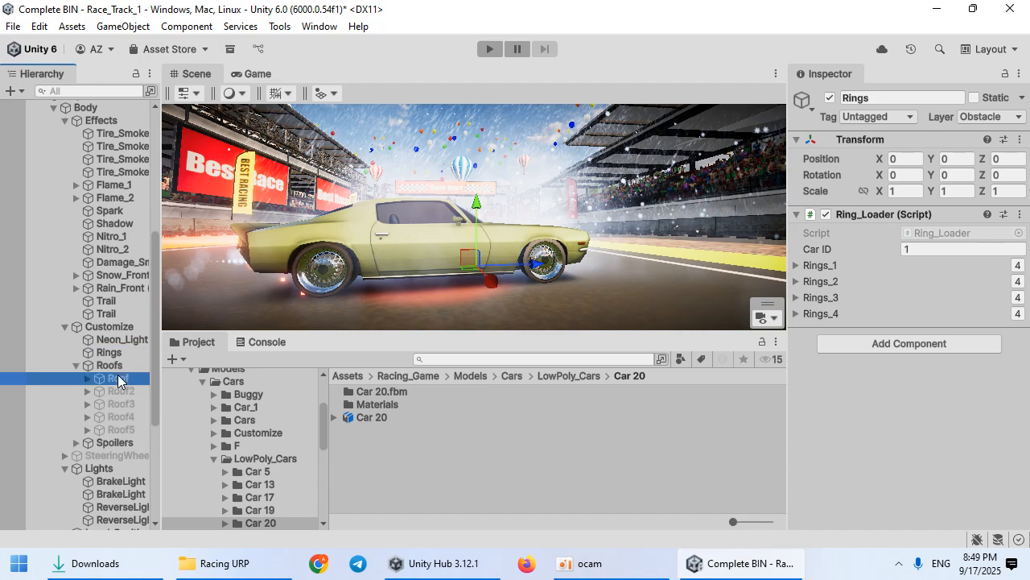
{"action": "left_click", "coordinate": [122, 430], "text": "shift"}
{"action": "left_click", "coordinate": [830, 98]}
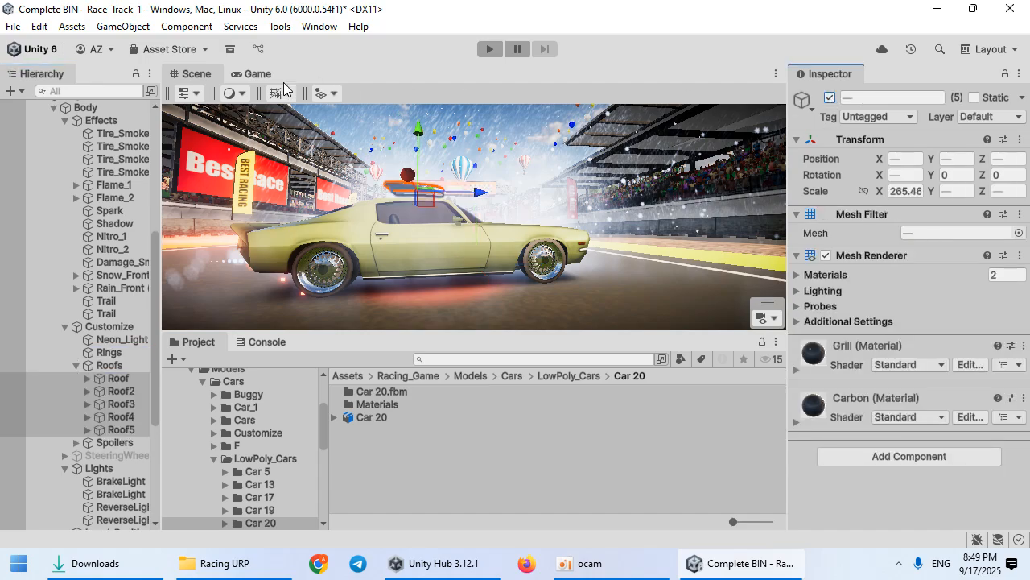
Move the five roof objects together down onto the roof of the Car 20 body.
{"action": "double_click", "coordinate": [202, 79]}
{"action": "key", "text": "w"}
{"action": "right_click_drag", "start_coordinate": [567, 276], "coordinate": [465, 334]}
{"action": "key", "text": "s"}
{"action": "left_click_drag", "start_coordinate": [538, 239], "coordinate": [521, 300]}
{"action": "left_click_drag", "start_coordinate": [725, 309], "coordinate": [493, 330], "text": "alt"}
{"action": "left_click_drag", "start_coordinate": [326, 354], "coordinate": [693, 348], "text": "alt"}
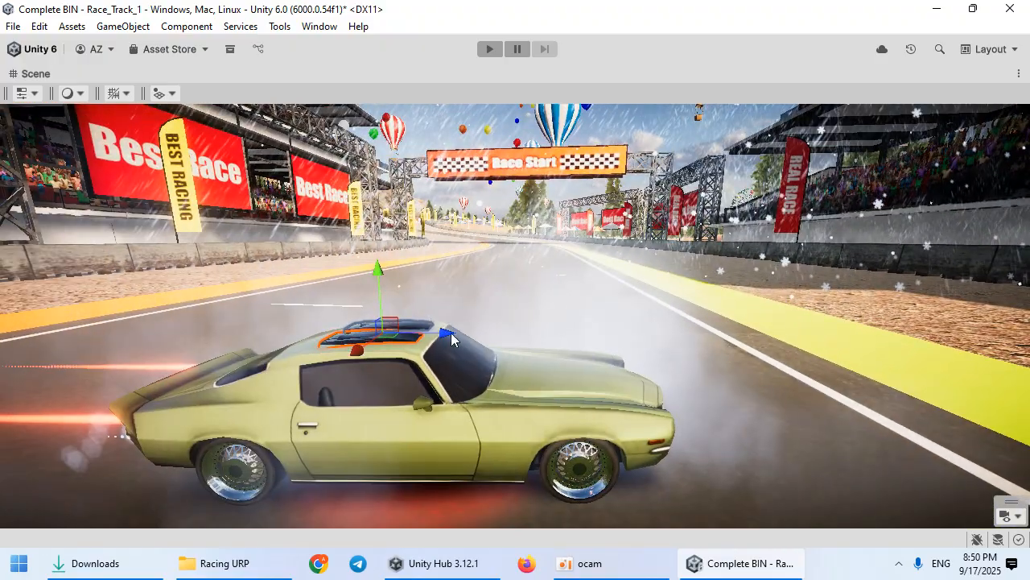
{"action": "key", "text": "shift+space"}
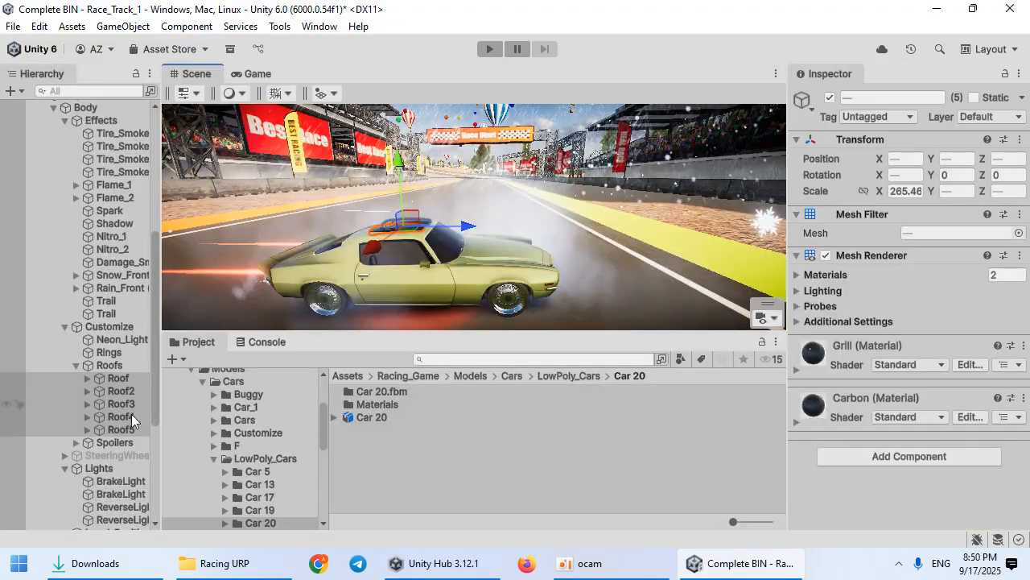
Activate Spoiler_0 to Spoiler_4 in the Spoilers group under Customize.
{"action": "left_click", "coordinate": [75, 441]}
{"action": "left_click", "coordinate": [120, 455]}
{"action": "scroll", "coordinate": [126, 448], "scroll_direction": "down", "scroll_amount": 2}
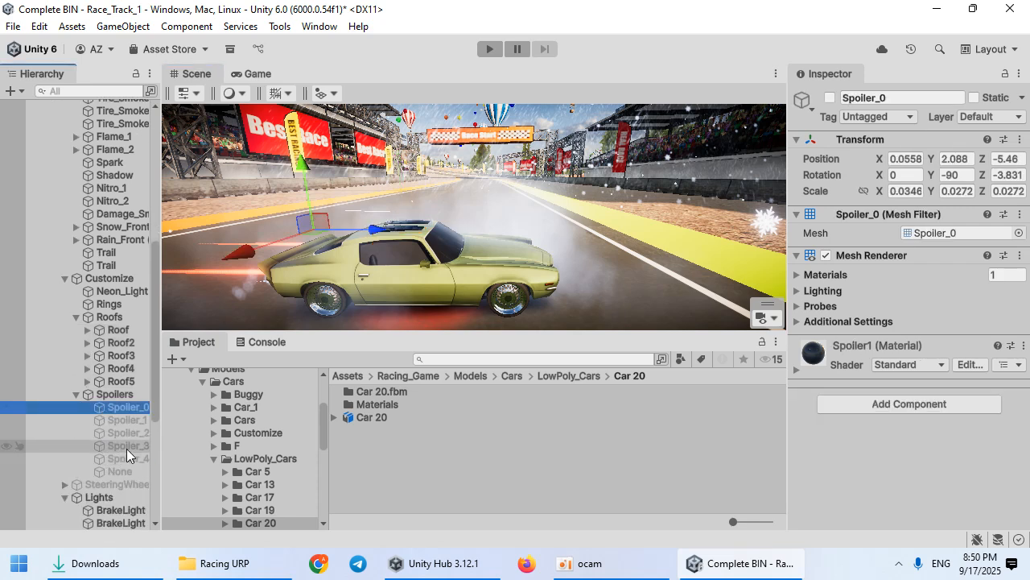
{"action": "left_click", "coordinate": [125, 458], "text": "shift"}
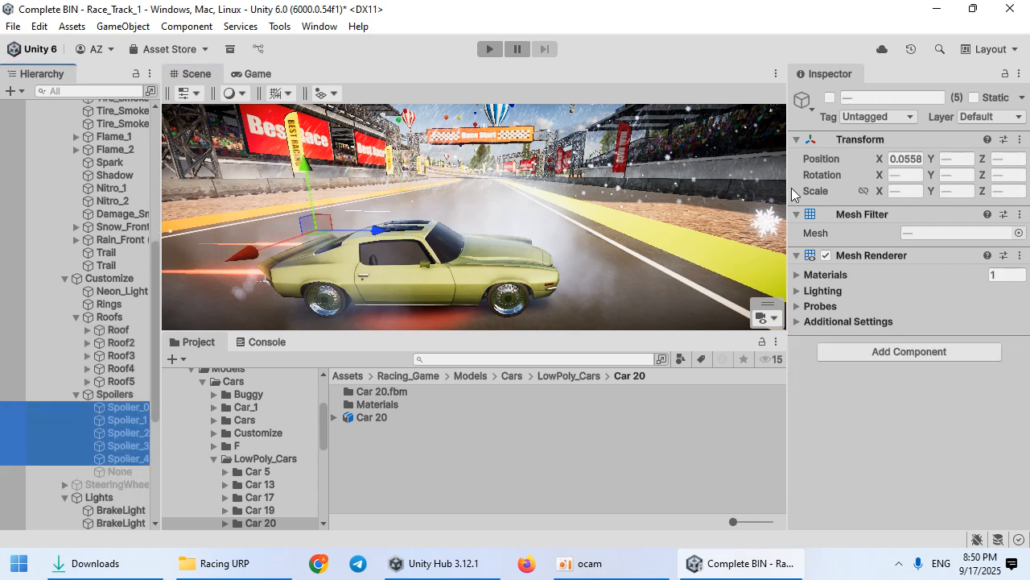
{"action": "left_click", "coordinate": [830, 97]}
Shift the five spoilers together rearward to the back edge of the car's trunk.
{"action": "double_click", "coordinate": [203, 77]}
{"action": "key", "text": "f"}
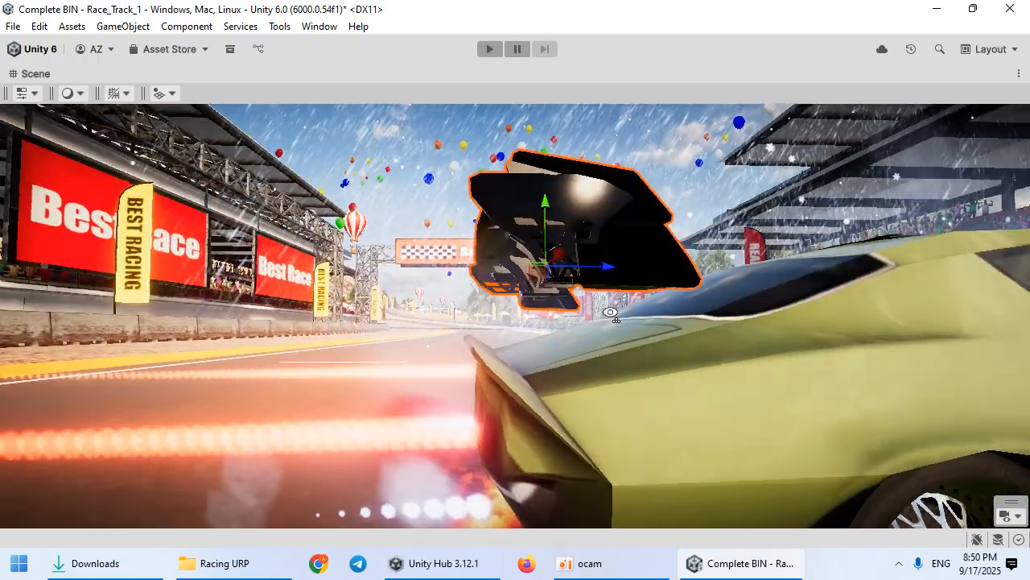
{"action": "scroll", "coordinate": [569, 329], "scroll_direction": "up", "scroll_amount": 3}
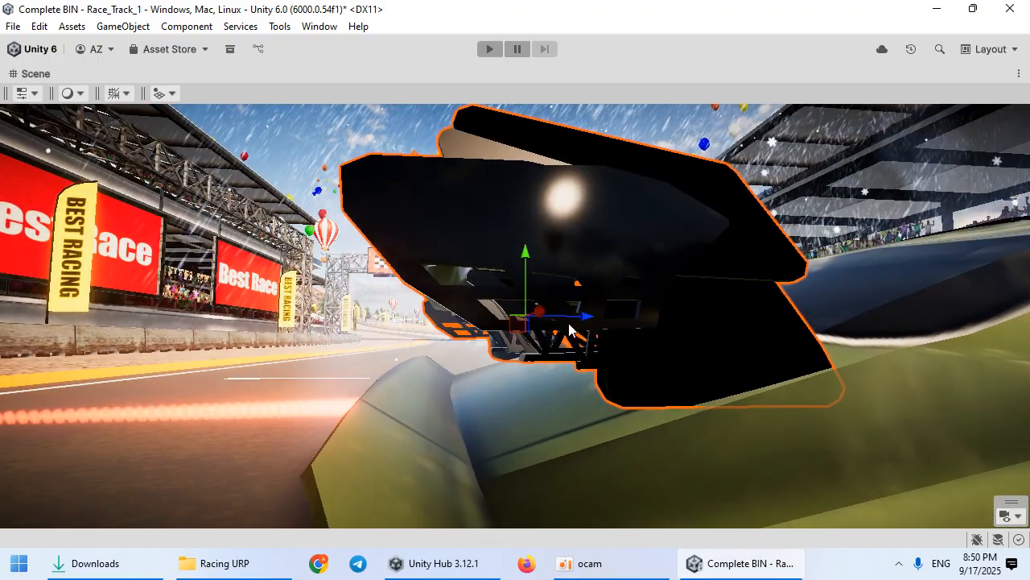
{"action": "left_click_drag", "start_coordinate": [584, 317], "coordinate": [512, 315]}
{"action": "right_click_drag", "start_coordinate": [496, 348], "coordinate": [531, 359]}
{"action": "key", "text": "d"}
{"action": "right_click_drag", "start_coordinate": [681, 360], "coordinate": [620, 328]}
{"action": "key", "text": "a"}
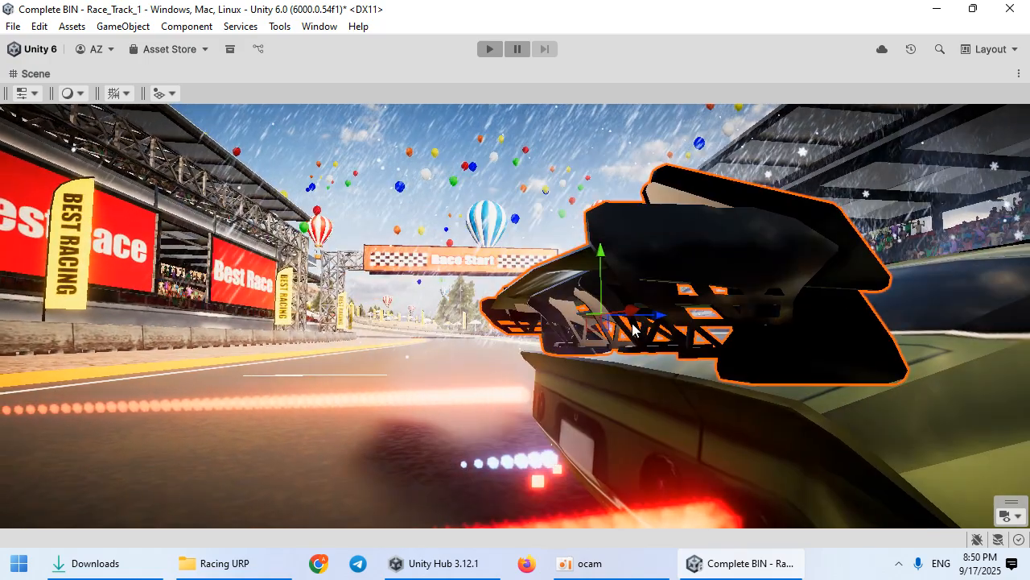
{"action": "left_click_drag", "start_coordinate": [666, 317], "coordinate": [658, 317]}
Lower the five spoilers together onto the trunk lid and check their fit from behind.
{"action": "right_click_drag", "start_coordinate": [685, 343], "coordinate": [627, 333]}
{"action": "key", "text": "d"}
{"action": "left_click_drag", "start_coordinate": [527, 250], "coordinate": [531, 263]}
{"action": "key", "text": "e"}
{"action": "left_click", "coordinate": [613, 164]}
{"action": "right_click_drag", "start_coordinate": [564, 304], "coordinate": [621, 321]}
{"action": "key", "text": "a"}
{"action": "key", "text": "d"}
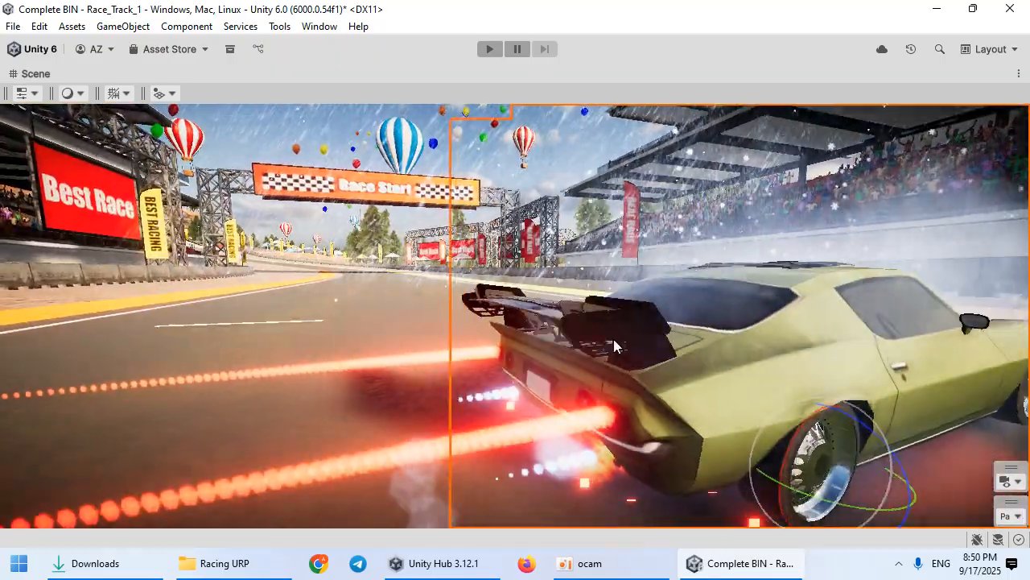
{"action": "key", "text": "shift+space"}
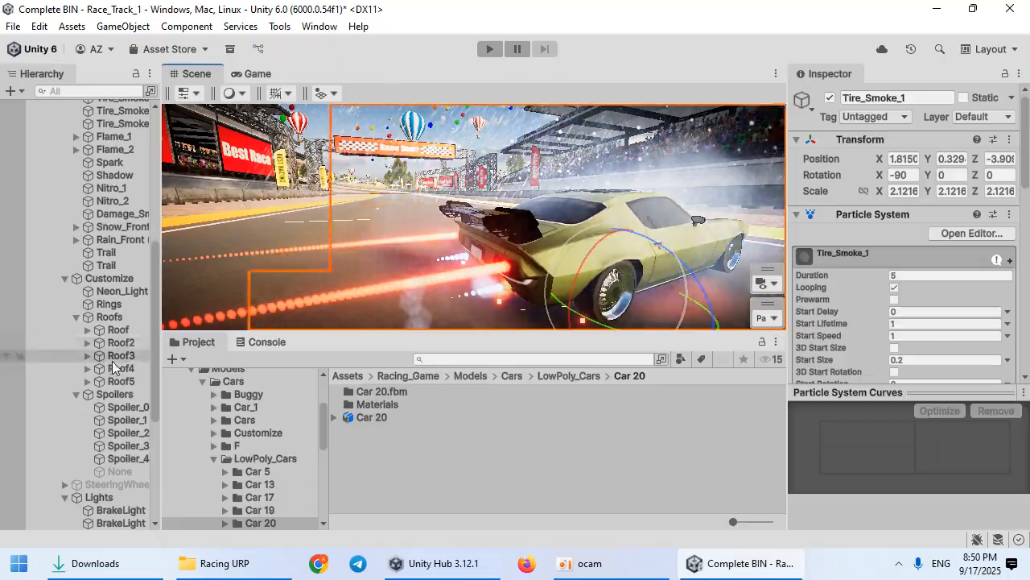
Check the Spoilers list of the Spoiler_Loader script, and deactivate Spoiler_0 to Spoiler_4.
{"action": "left_click", "coordinate": [114, 394]}
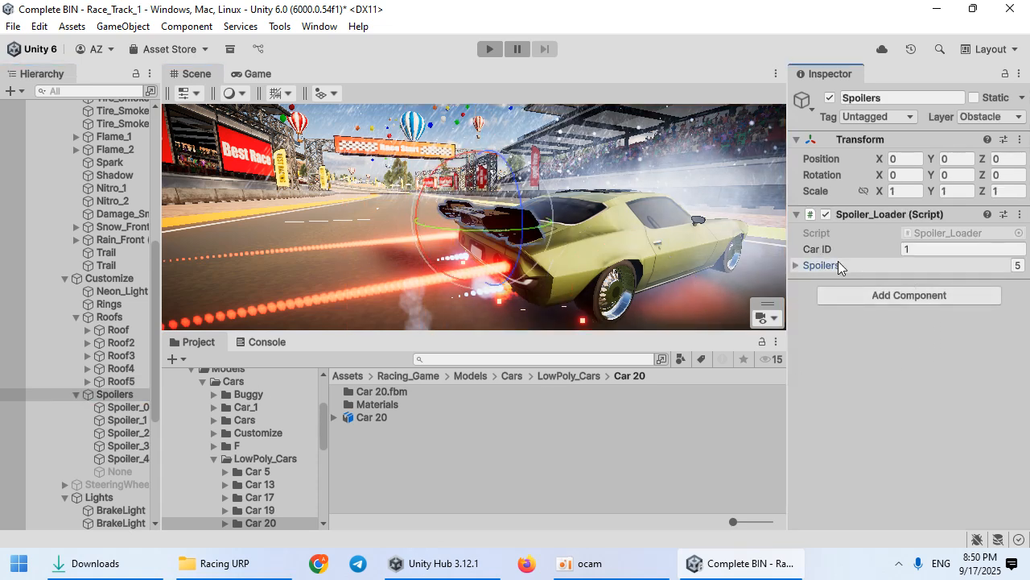
{"action": "left_click", "coordinate": [821, 265]}
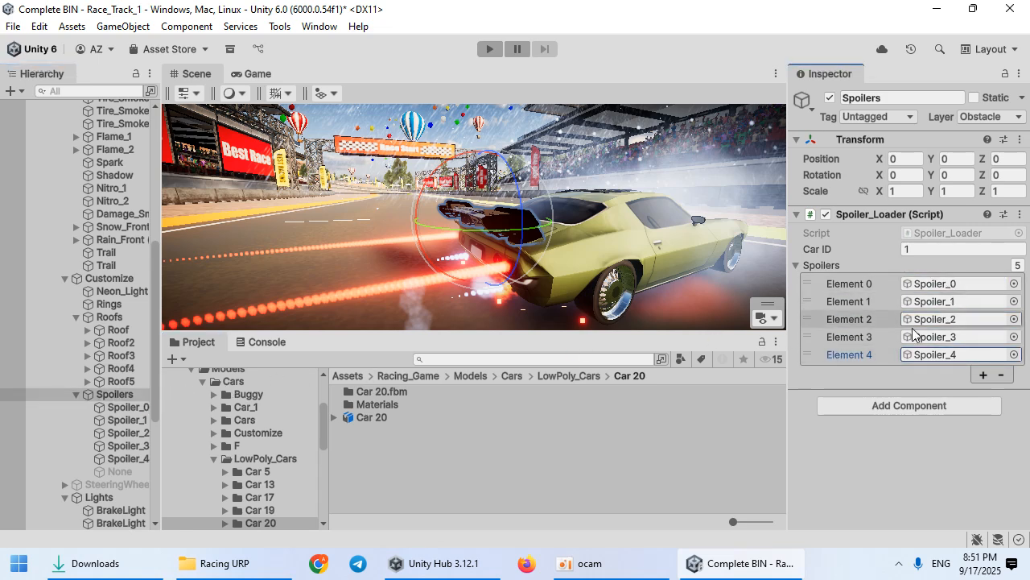
{"action": "left_click", "coordinate": [121, 406]}
{"action": "left_click", "coordinate": [129, 458], "text": "shift"}
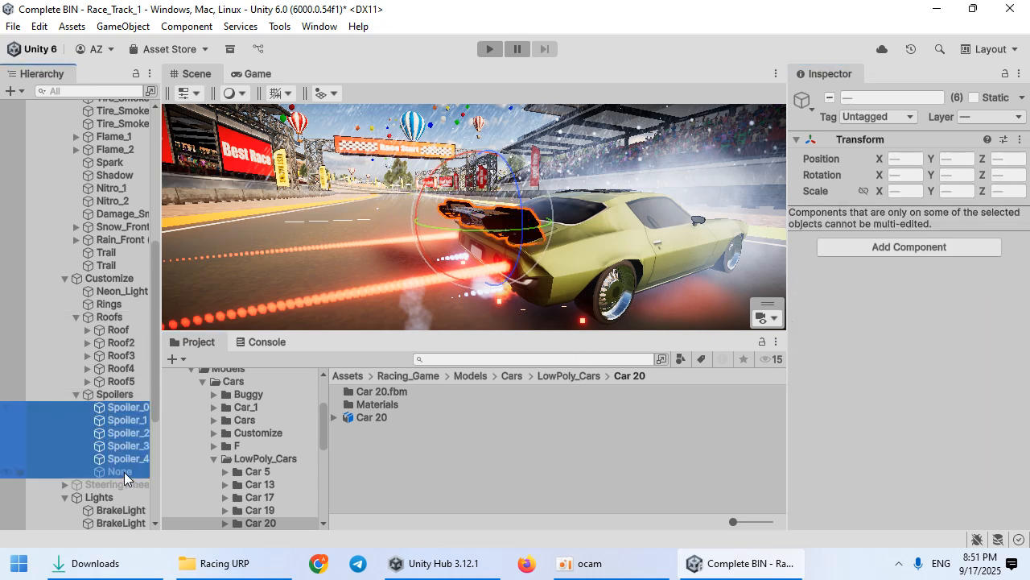
{"action": "left_click", "coordinate": [830, 97]}
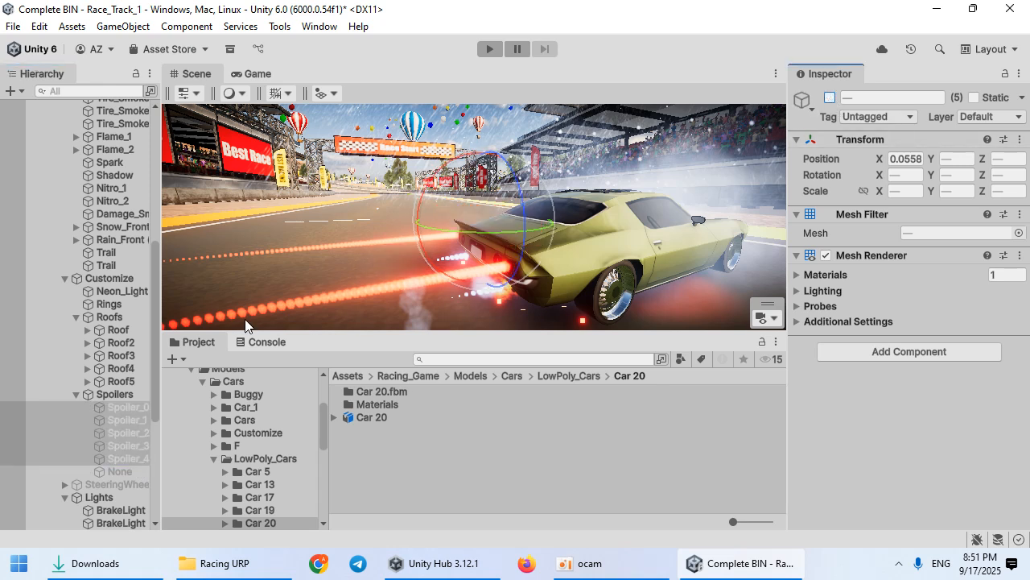
Deactivate all five roof objects and expand the Roofs list of the Roof_Loader script.
{"action": "left_click", "coordinate": [129, 329]}
{"action": "left_click", "coordinate": [121, 381], "text": "shift"}
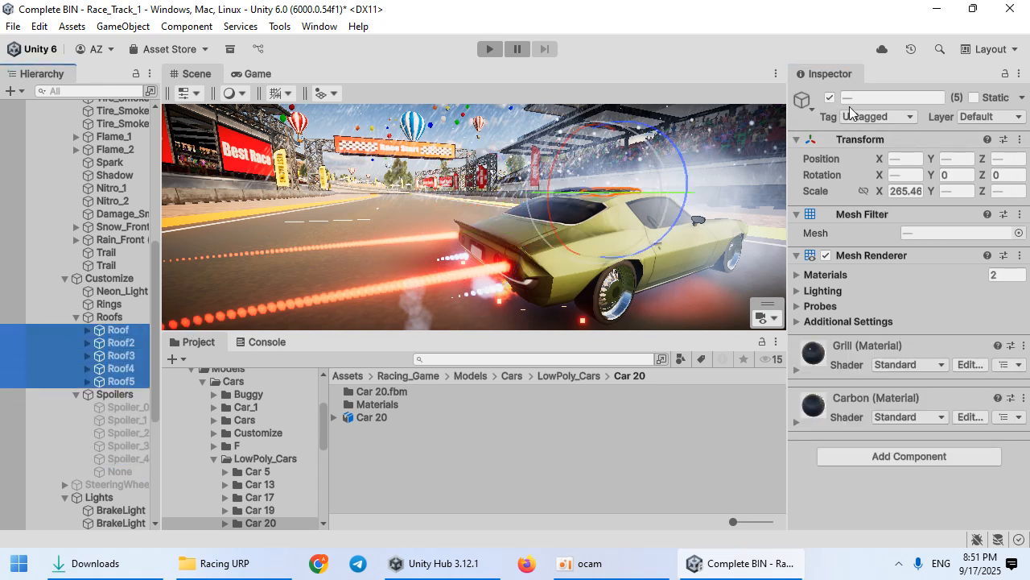
{"action": "left_click", "coordinate": [77, 316]}
{"action": "left_click", "coordinate": [67, 325]}
{"action": "left_click", "coordinate": [79, 320]}
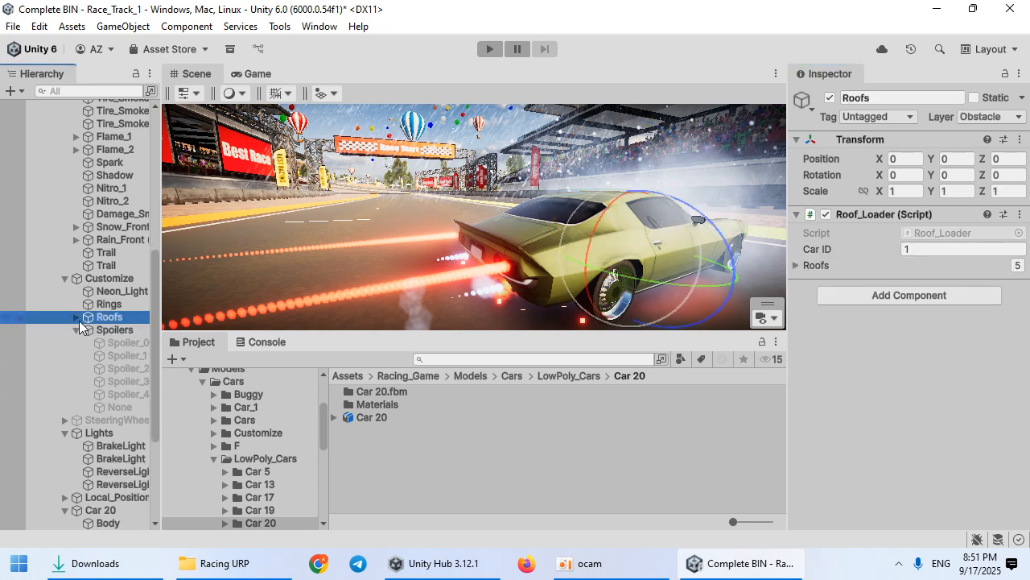
{"action": "left_click", "coordinate": [74, 317]}
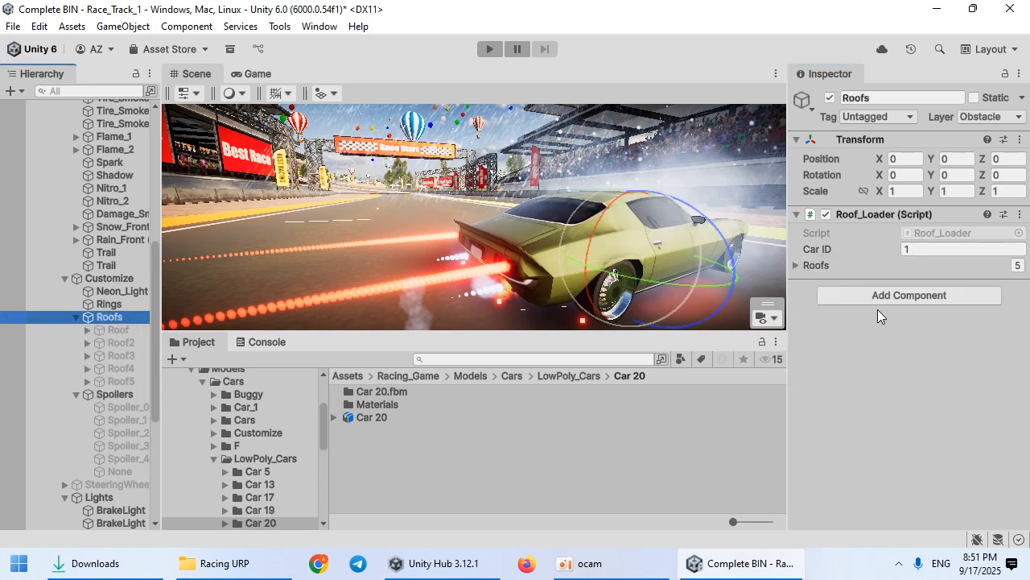
{"action": "left_click", "coordinate": [889, 264]}
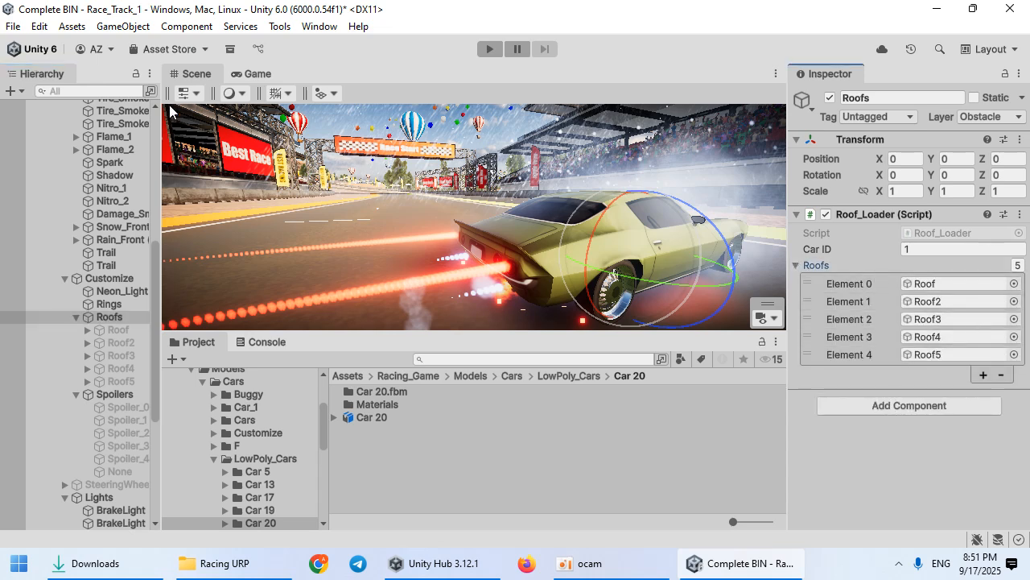
Create an empty child object named None under Roofs.
{"action": "right_click", "coordinate": [113, 317]}
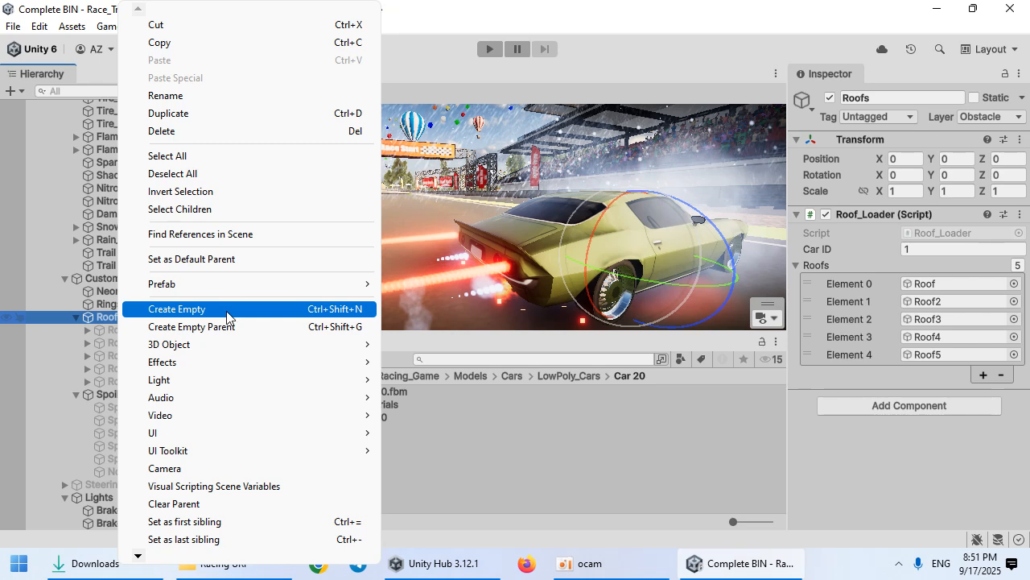
{"action": "left_click", "coordinate": [44, 8]}
{"action": "left_click", "coordinate": [115, 26]}
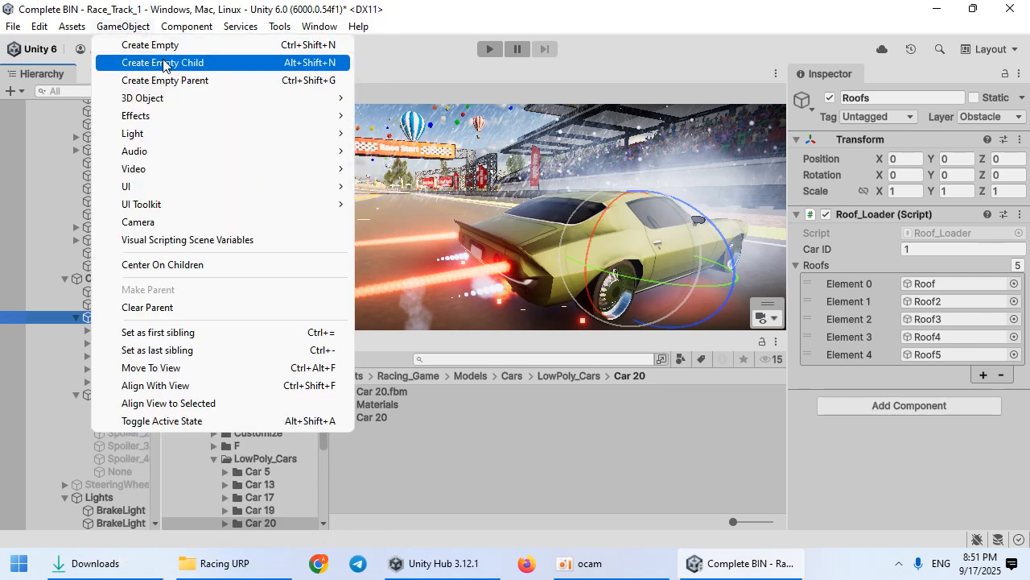
{"action": "left_click", "coordinate": [131, 62]}
{"action": "type", "text": "None"}
{"action": "key", "text": "Return"}
Assign the None object to Element 0 through Element 4 of the Roof_Loader's Roofs list.
{"action": "left_click", "coordinate": [137, 317]}
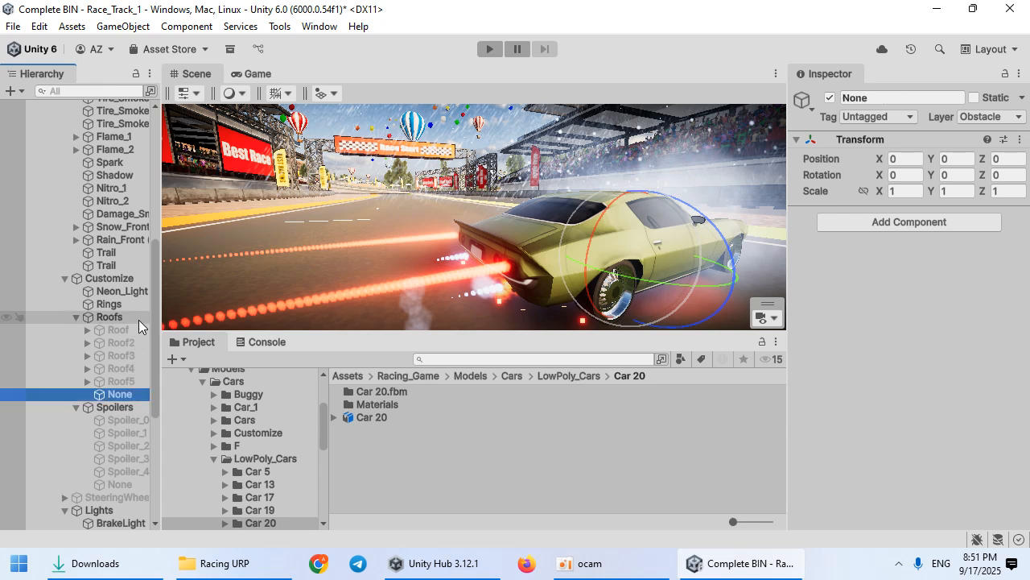
{"action": "left_click_drag", "start_coordinate": [119, 393], "coordinate": [942, 318]}
{"action": "left_click_drag", "start_coordinate": [121, 384], "coordinate": [933, 337]}
{"action": "left_click_drag", "start_coordinate": [119, 394], "coordinate": [946, 352]}
{"action": "left_click_drag", "start_coordinate": [77, 396], "coordinate": [960, 335]}
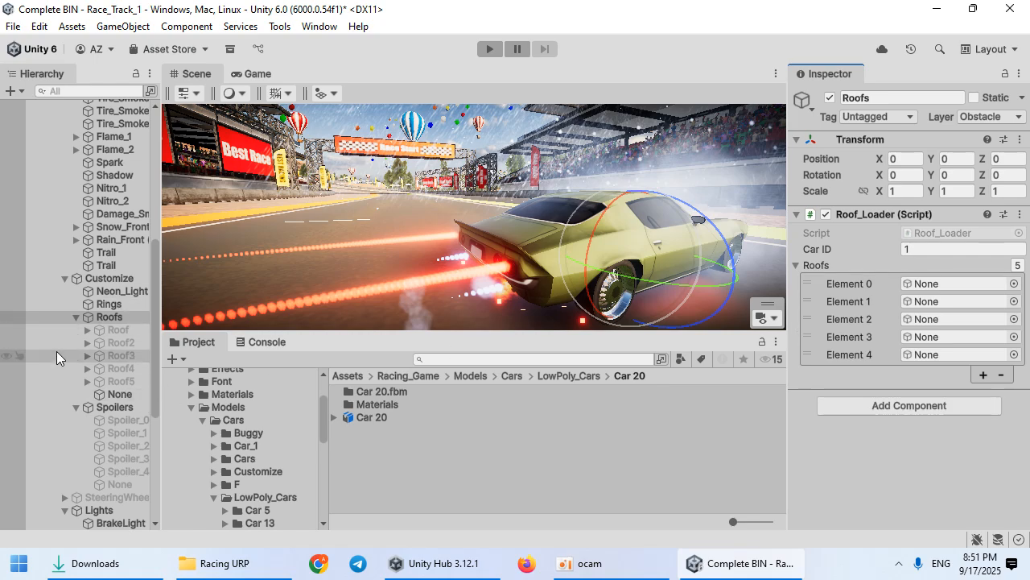
Check the Neon_Light's placement on the car and the Car ID of Body's Suspension_Loader script.
{"action": "left_click", "coordinate": [104, 292]}
{"action": "key", "text": "f"}
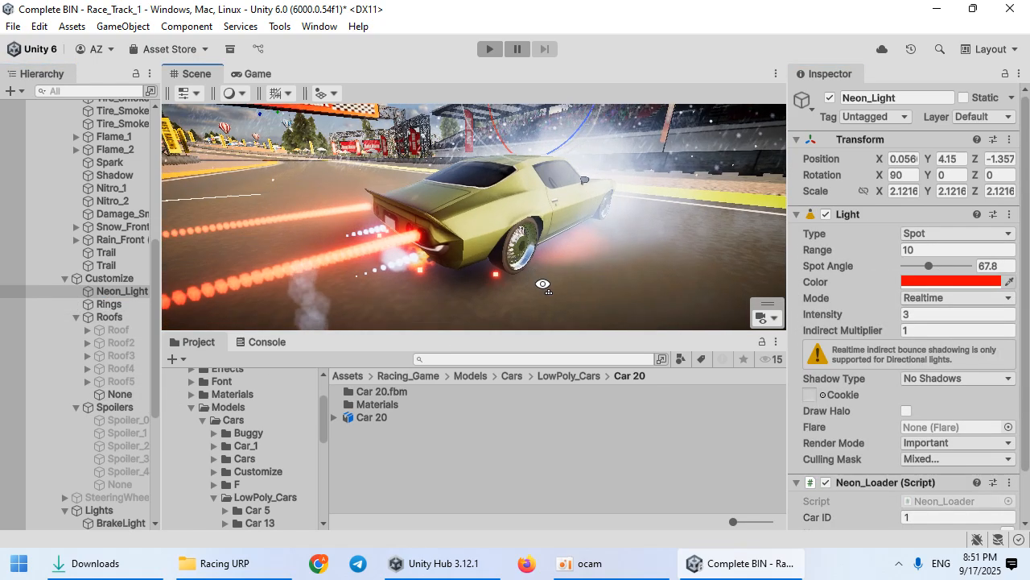
{"action": "left_click_drag", "start_coordinate": [424, 257], "coordinate": [837, 344], "text": "alt"}
{"action": "scroll", "coordinate": [128, 298], "scroll_direction": "up", "scroll_amount": 3}
{"action": "scroll", "coordinate": [117, 273], "scroll_direction": "up", "scroll_amount": 1}
{"action": "left_click", "coordinate": [107, 250]}
{"action": "left_click", "coordinate": [913, 249]}
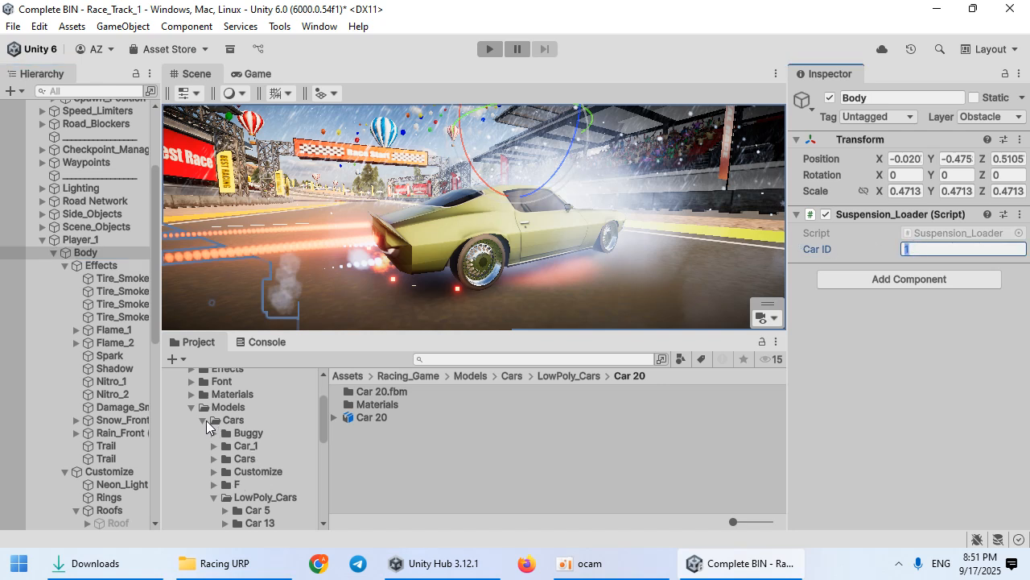
Collapse the Models folder and open the Players folder under Racing_Game/Prefabs/Cars.
{"action": "left_click", "coordinate": [185, 408]}
{"action": "left_click", "coordinate": [190, 406]}
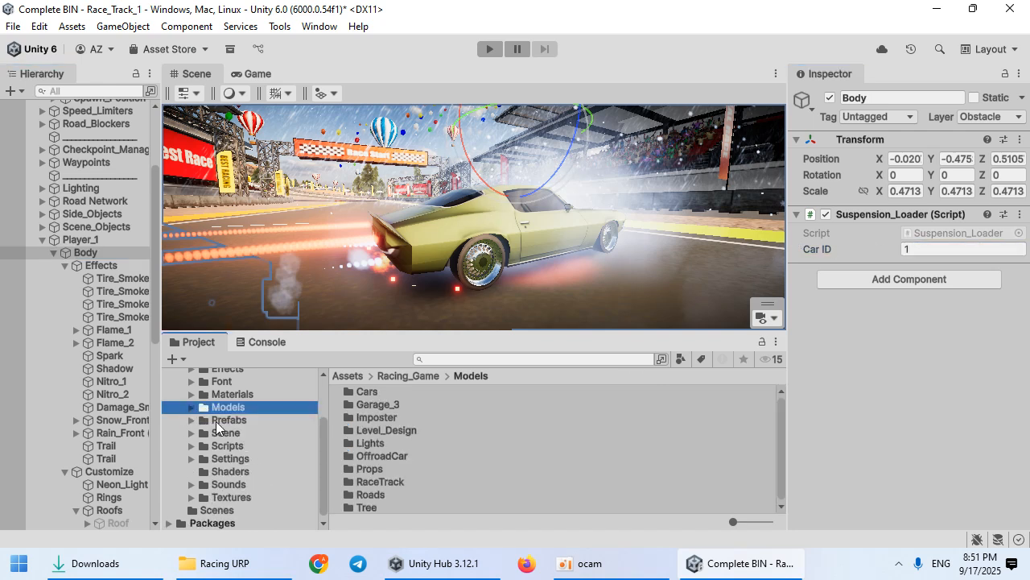
{"action": "left_click", "coordinate": [234, 419]}
{"action": "double_click", "coordinate": [366, 391]}
{"action": "double_click", "coordinate": [377, 392]}
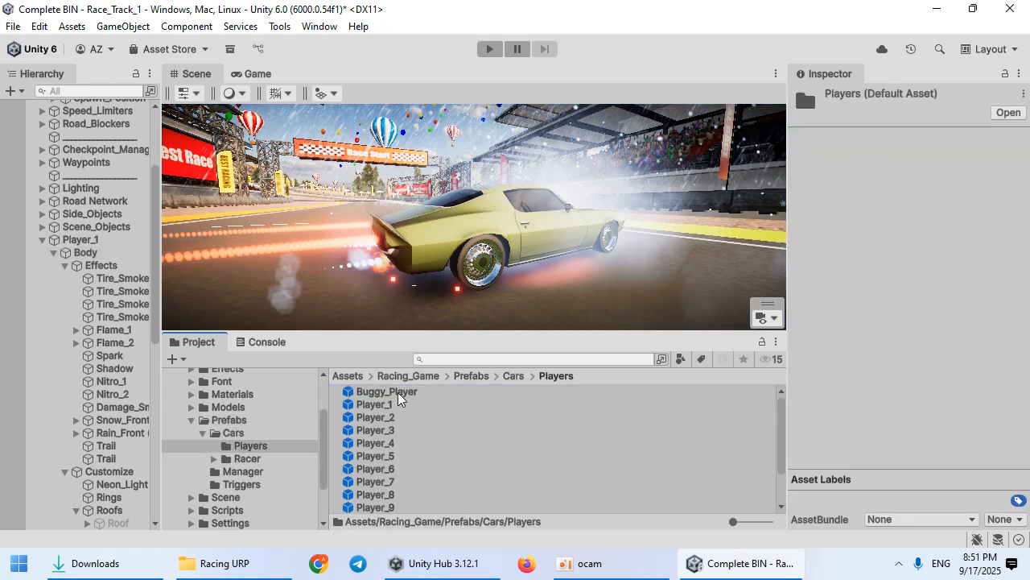
Look through the player prefabs from Player_1 to Player_13 to check which car numbers are in use.
{"action": "left_click", "coordinate": [396, 405]}
{"action": "left_click", "coordinate": [395, 417]}
{"action": "left_click", "coordinate": [395, 430]}
{"action": "scroll", "coordinate": [410, 436], "scroll_direction": "down", "scroll_amount": 2}
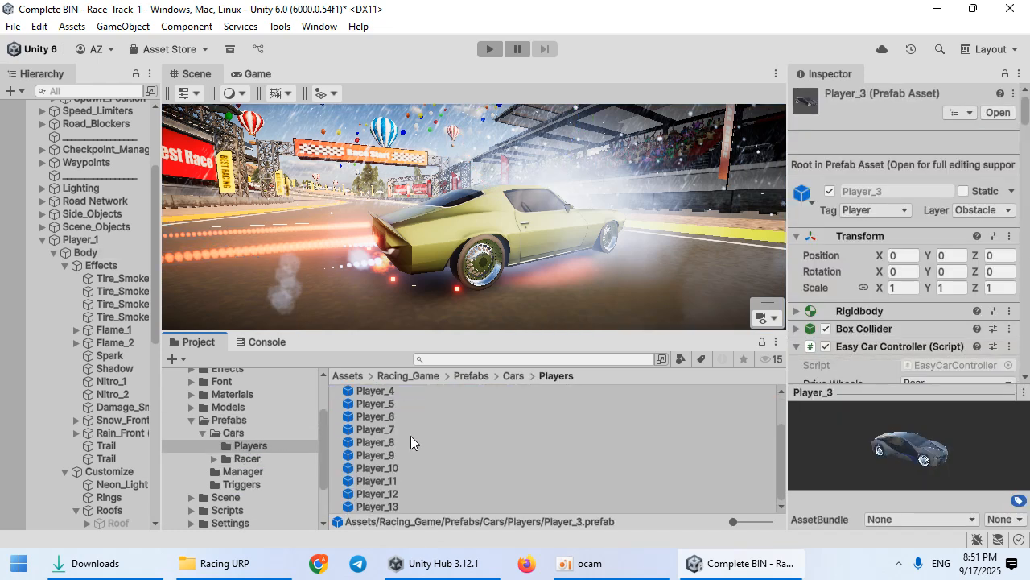
{"action": "left_click", "coordinate": [375, 506]}
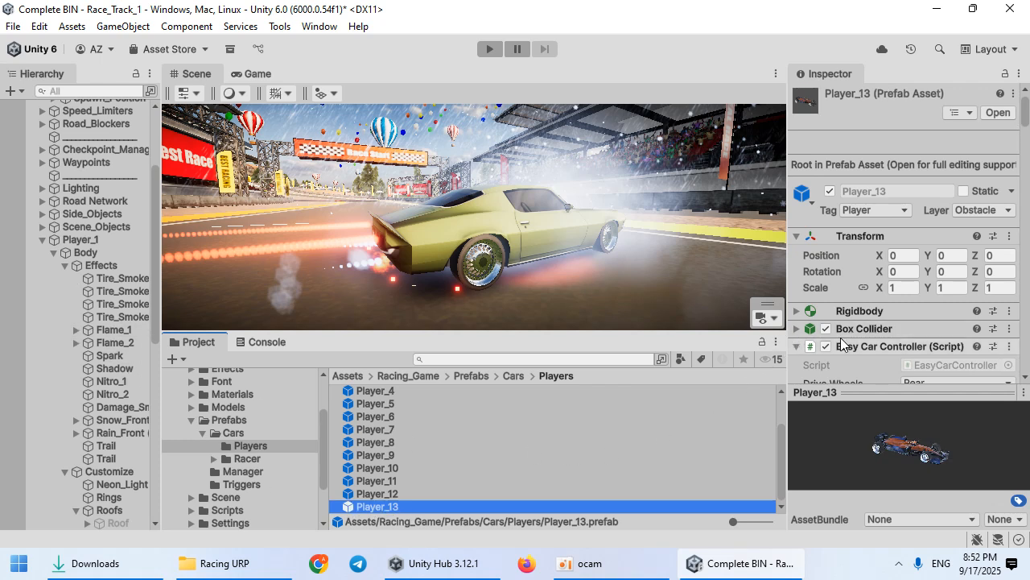
{"action": "scroll", "coordinate": [392, 415], "scroll_direction": "up", "scroll_amount": 2}
{"action": "left_click", "coordinate": [395, 404]}
{"action": "left_click", "coordinate": [394, 417]}
{"action": "left_click", "coordinate": [394, 430]}
{"action": "left_click", "coordinate": [394, 442]}
{"action": "left_click", "coordinate": [394, 455]}
{"action": "left_click", "coordinate": [394, 468]}
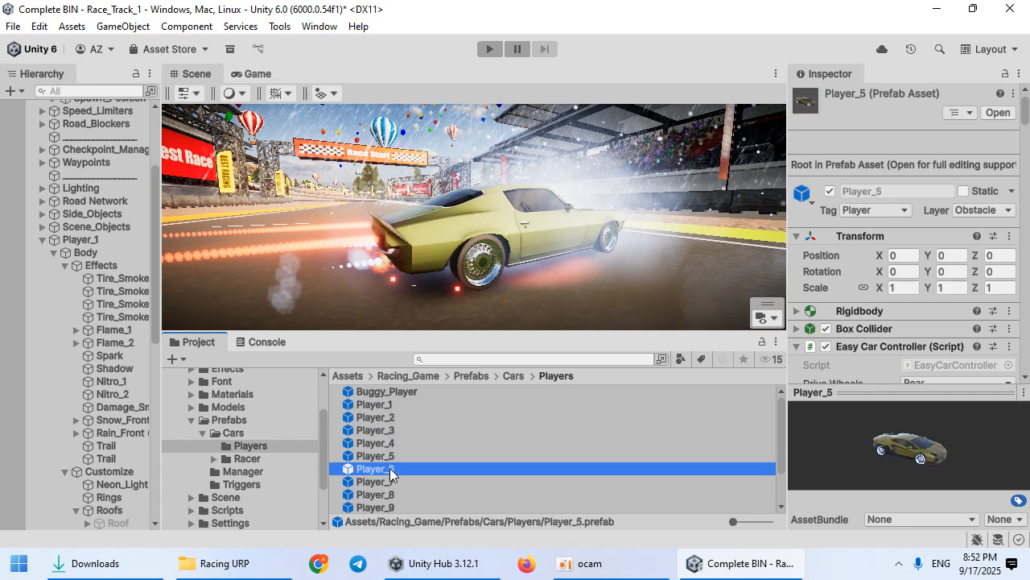
{"action": "scroll", "coordinate": [392, 495], "scroll_direction": "down", "scroll_amount": 2}
{"action": "left_click", "coordinate": [397, 509]}
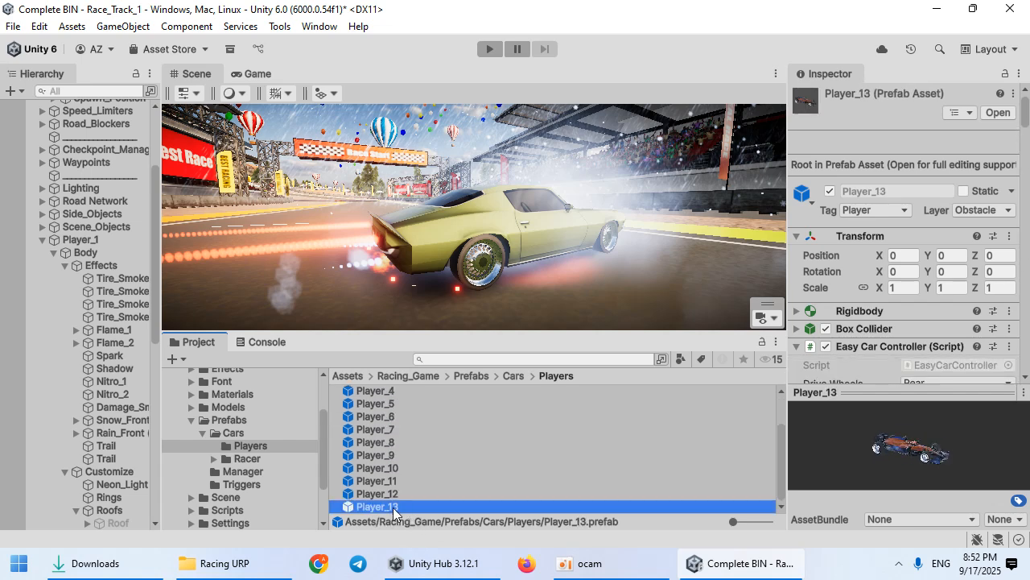
Set the Car ID of the Suspension_Loader script on Player_1's Body to 13.
{"action": "left_click", "coordinate": [87, 252]}
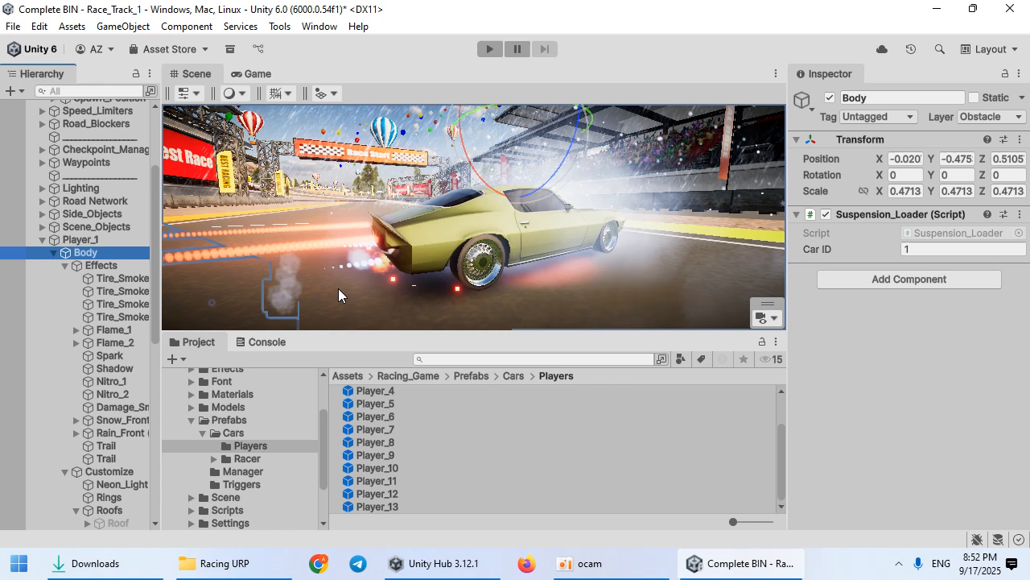
{"action": "left_click", "coordinate": [913, 249]}
{"action": "type", "text": "3"}
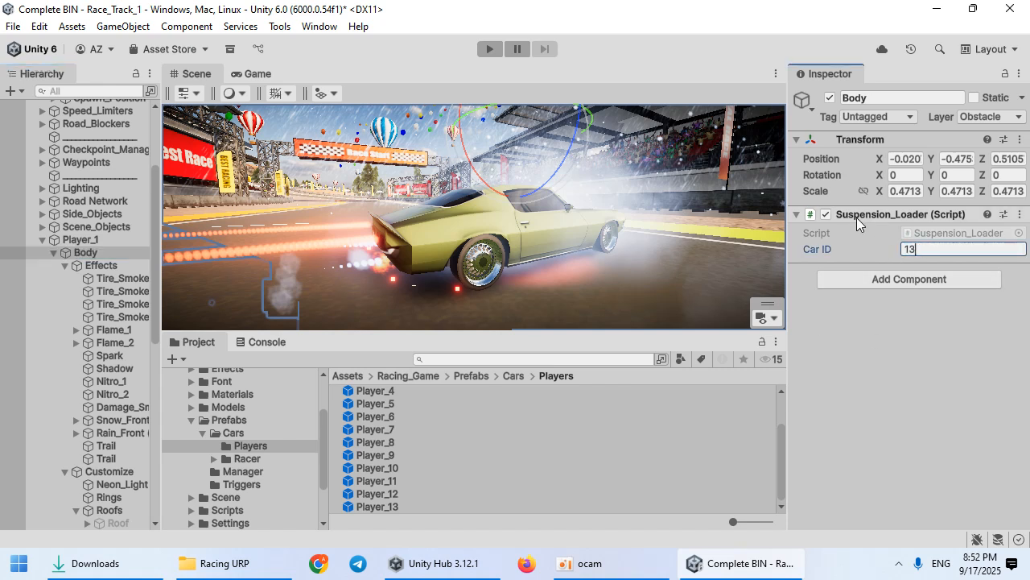
{"action": "scroll", "coordinate": [399, 451], "scroll_direction": "up", "scroll_amount": 3}
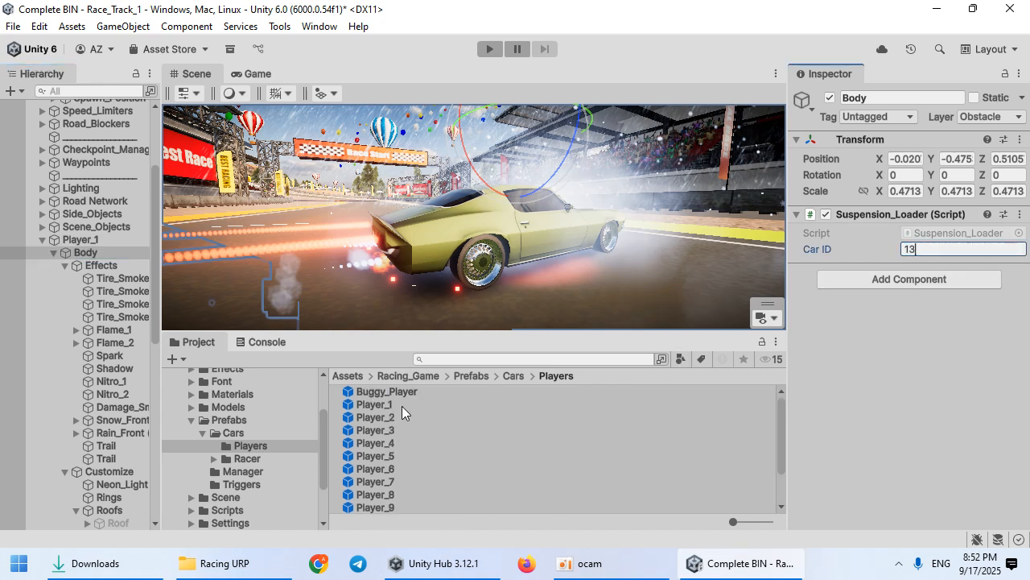
{"action": "scroll", "coordinate": [388, 474], "scroll_direction": "down", "scroll_amount": 2}
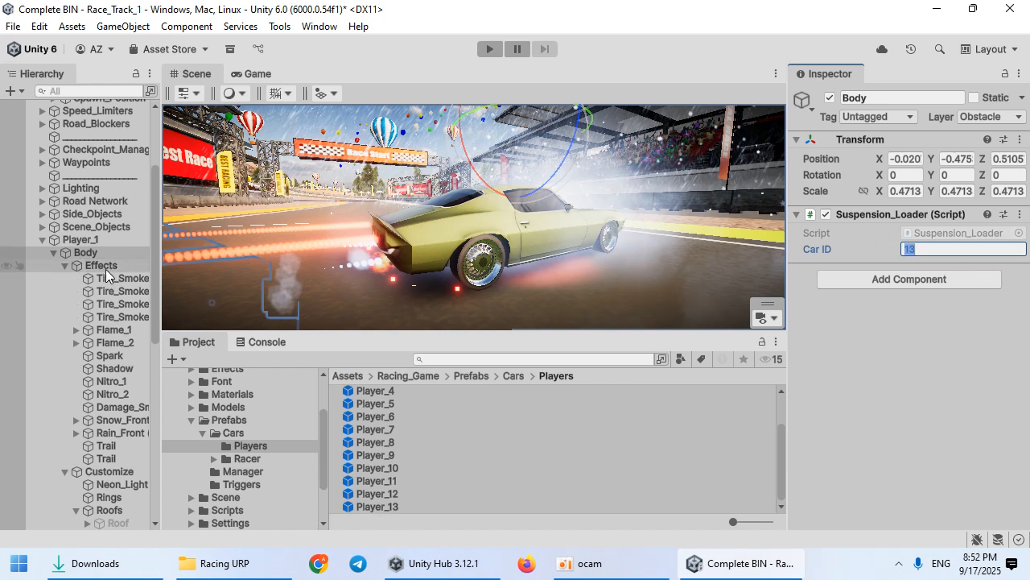
Set the Car ID of the Rings object's loader script under Customize to 13.
{"action": "left_click", "coordinate": [120, 470]}
{"action": "scroll", "coordinate": [97, 459], "scroll_direction": "down", "scroll_amount": 3}
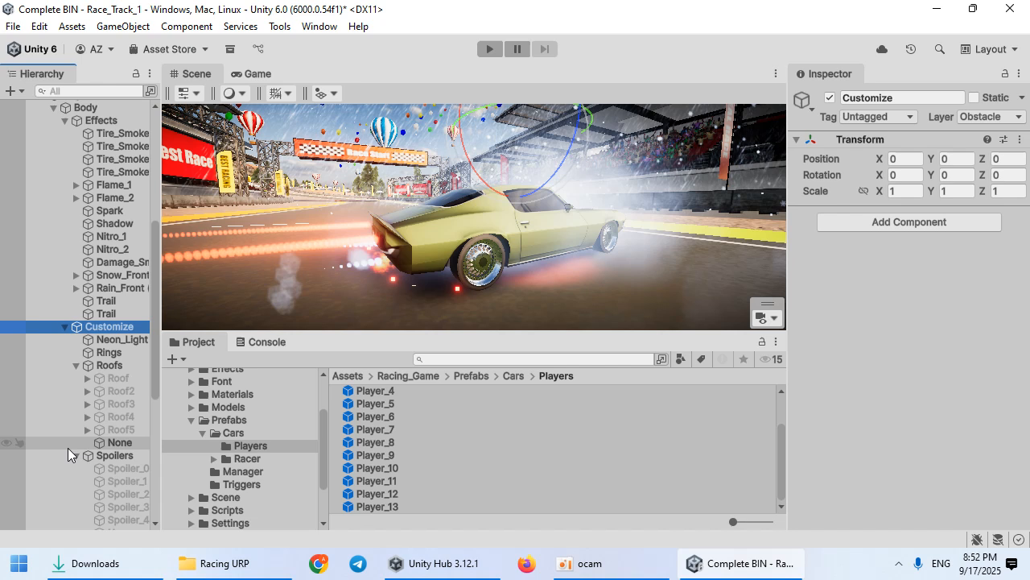
{"action": "left_click", "coordinate": [108, 367]}
{"action": "left_click", "coordinate": [109, 352]}
{"action": "left_click", "coordinate": [962, 248]}
{"action": "type", "text": "13"}
Set the Car ID to 13 in the Roof_Loader script on Roofs and the Spoiler_Loader script on Spoilers.
{"action": "left_click", "coordinate": [116, 365]}
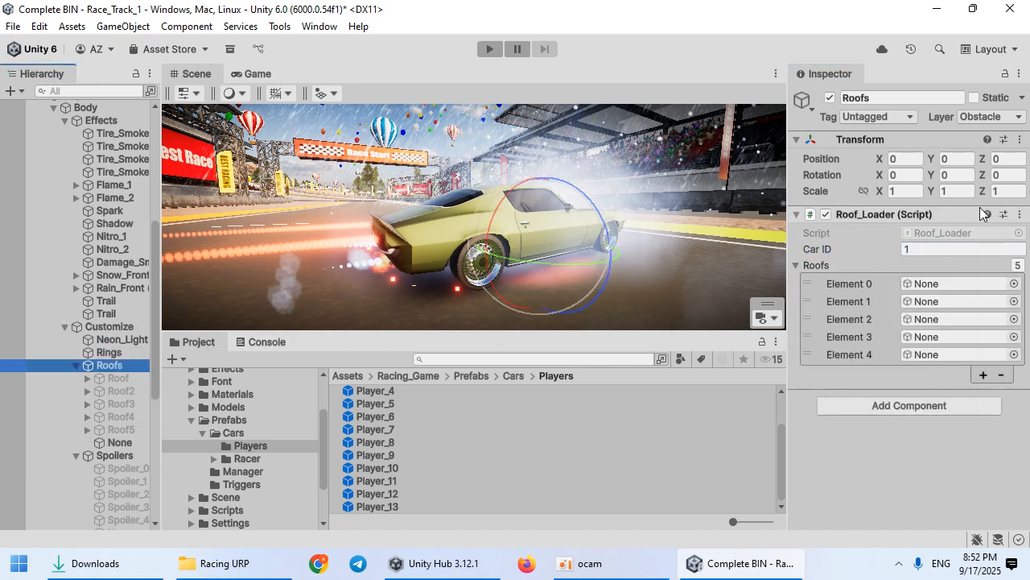
{"action": "left_click", "coordinate": [942, 249]}
{"action": "type", "text": "13"}
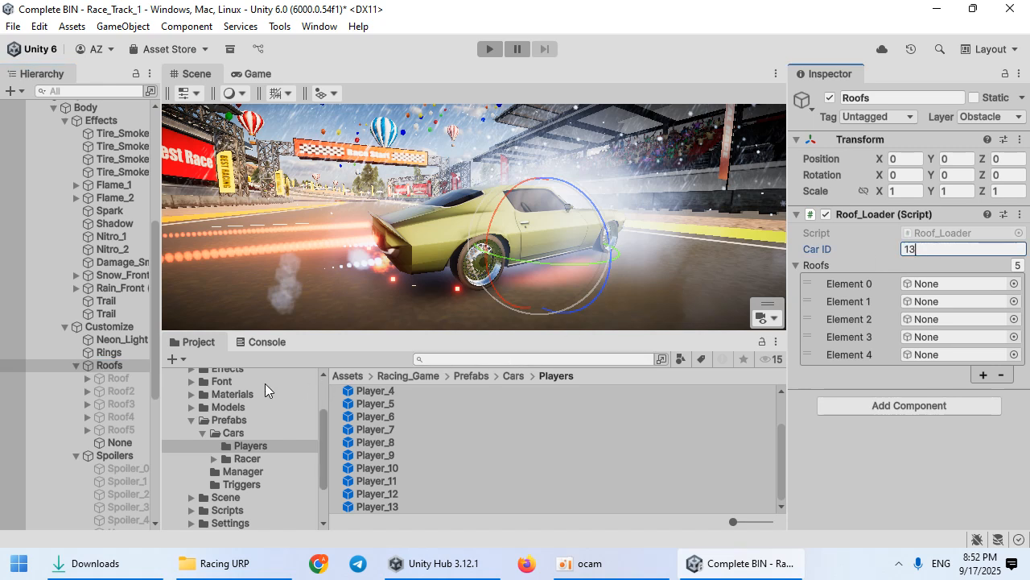
{"action": "left_click", "coordinate": [115, 455]}
{"action": "left_click", "coordinate": [943, 249]}
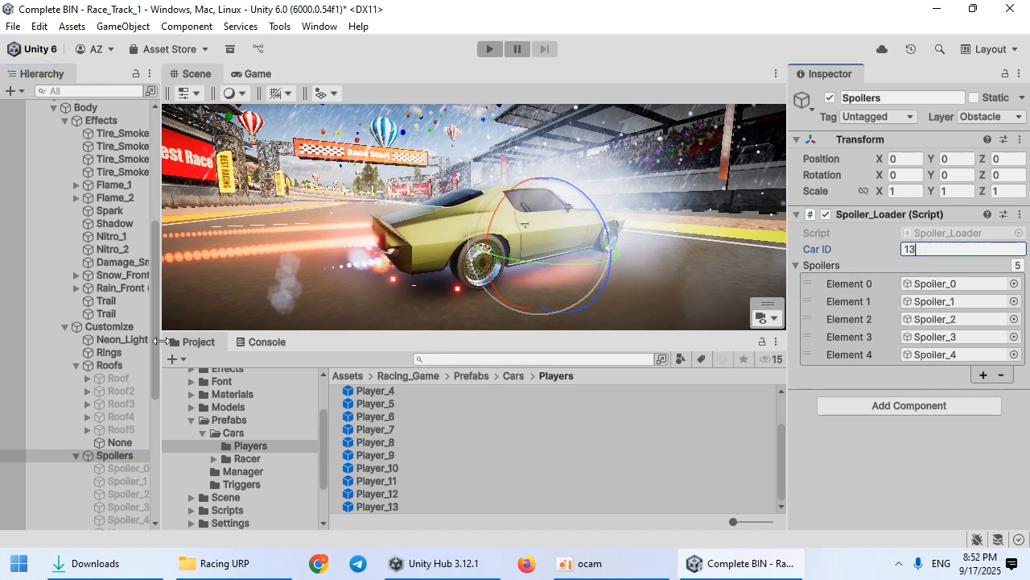
Set the Car ID of the Neon_Loader script on Neon_Light to 13.
{"action": "left_click", "coordinate": [121, 339]}
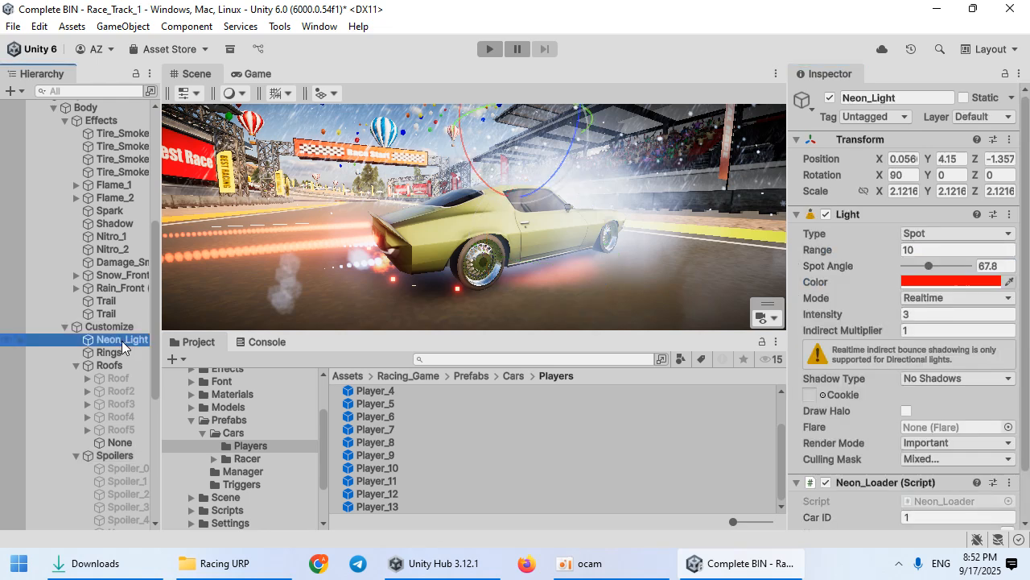
{"action": "scroll", "coordinate": [933, 451], "scroll_direction": "down", "scroll_amount": 3}
{"action": "left_click", "coordinate": [936, 466]}
{"action": "type", "text": "13"}
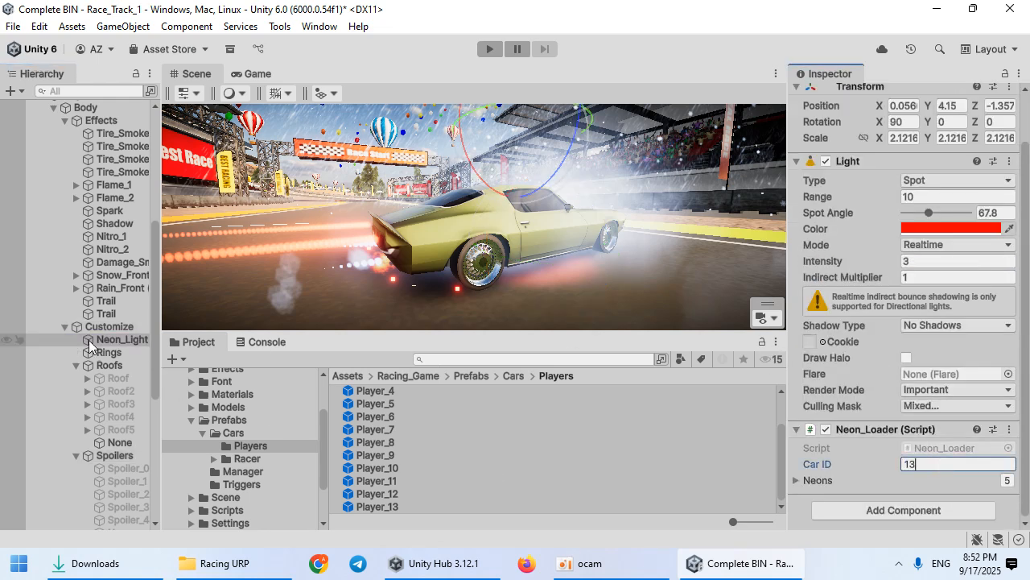
Rename the Player_1 object in the scene to Player_14.
{"action": "scroll", "coordinate": [88, 370], "scroll_direction": "down", "scroll_amount": 5}
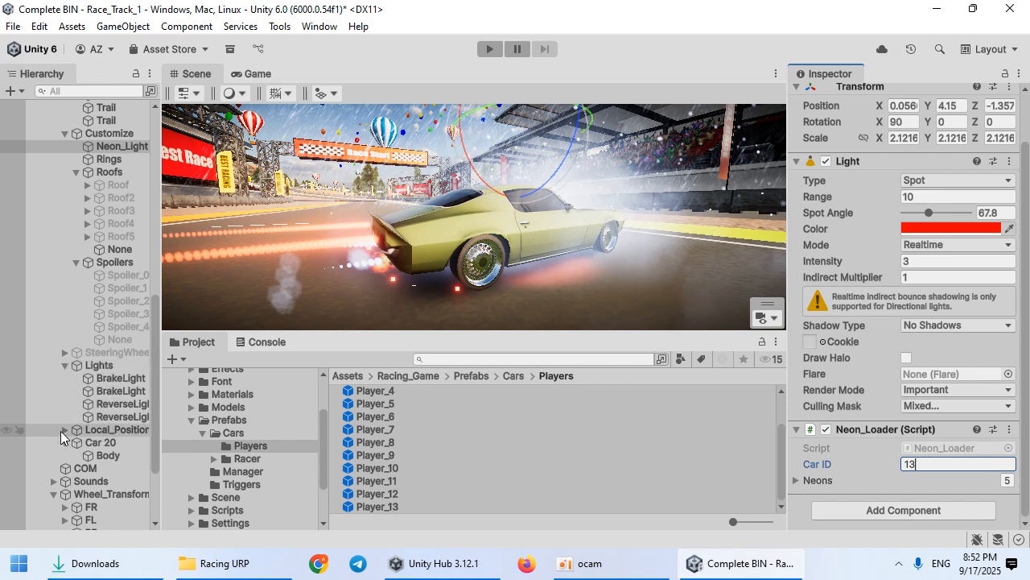
{"action": "scroll", "coordinate": [80, 455], "scroll_direction": "down", "scroll_amount": 4}
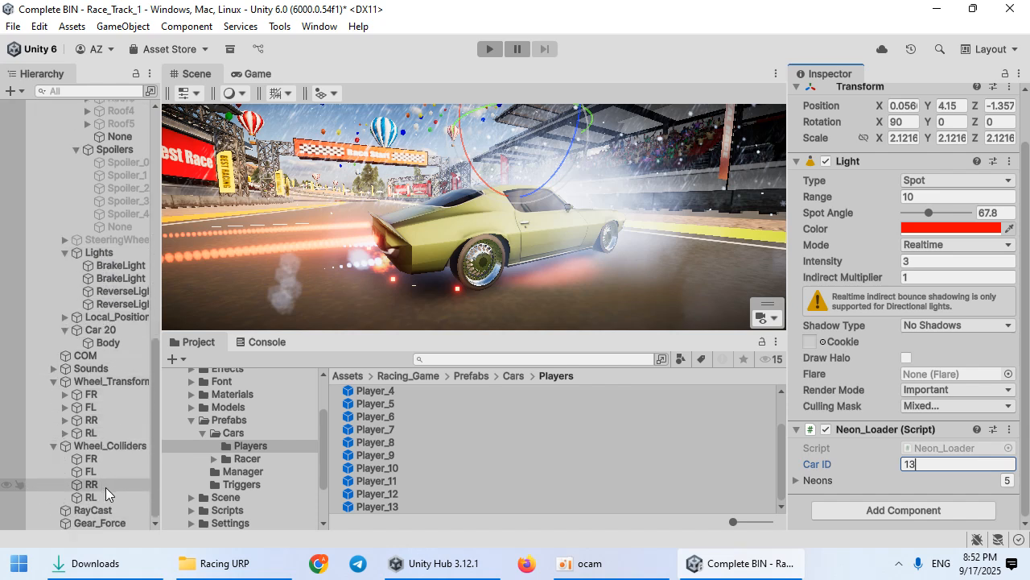
{"action": "scroll", "coordinate": [95, 486], "scroll_direction": "up", "scroll_amount": 12}
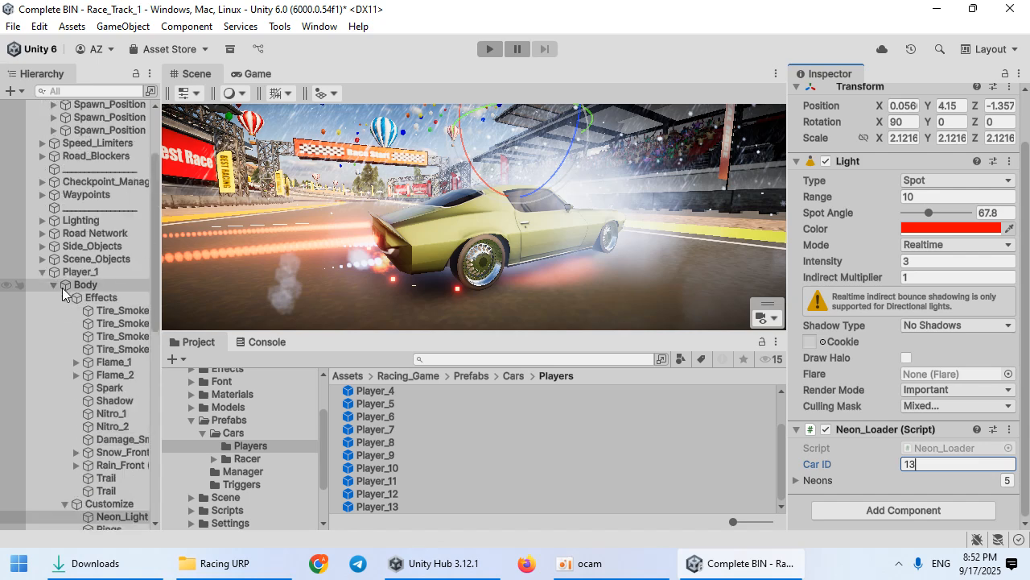
{"action": "left_click", "coordinate": [106, 272]}
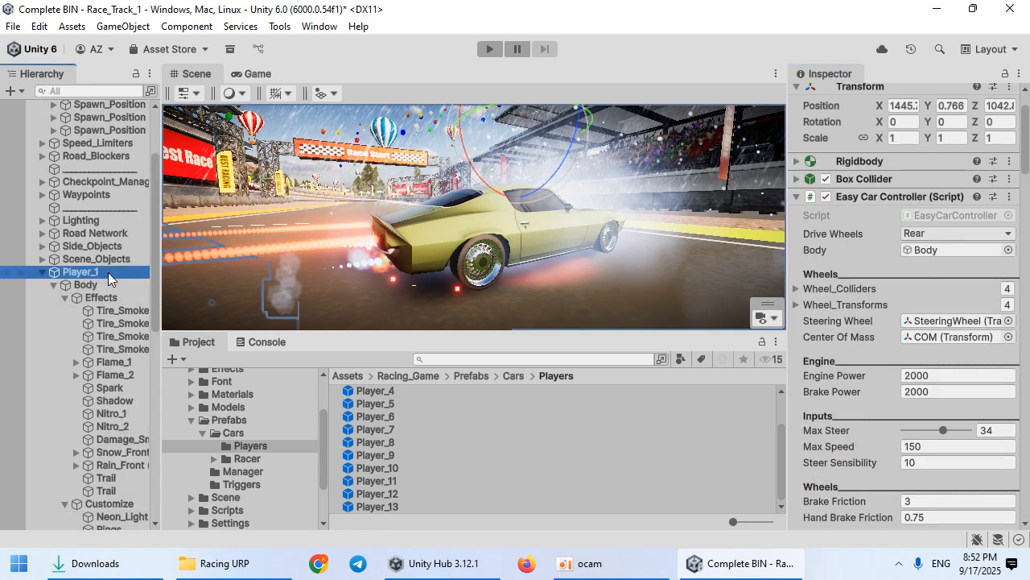
{"action": "left_click", "coordinate": [107, 272]}
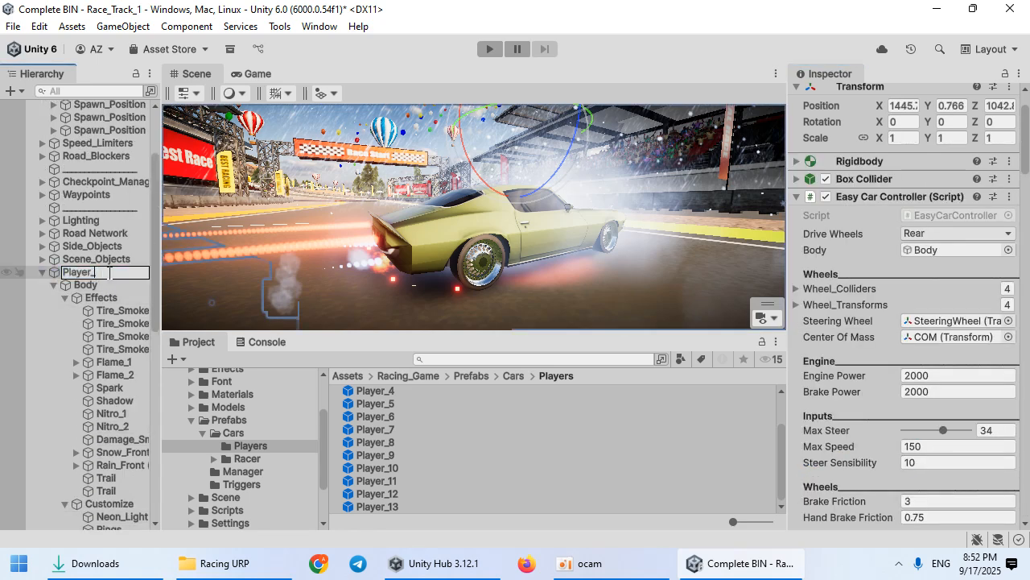
{"action": "key", "text": "Return"}
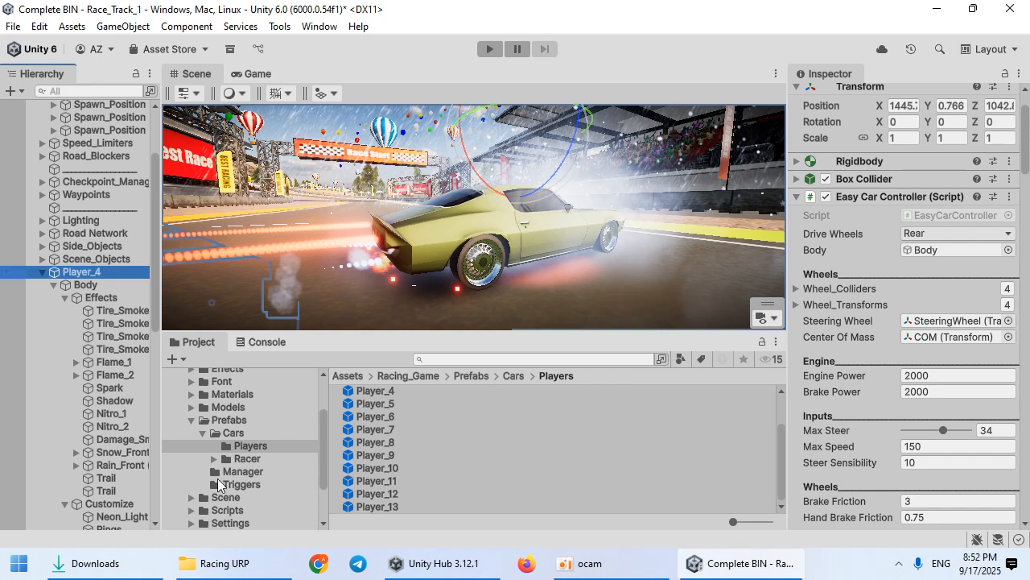
{"action": "key", "text": "F2"}
{"action": "key", "text": "Return"}
Save the Player_14 object as a prefab in the Prefabs/Cars/Players folder.
{"action": "left_click_drag", "start_coordinate": [101, 271], "coordinate": [267, 512]}
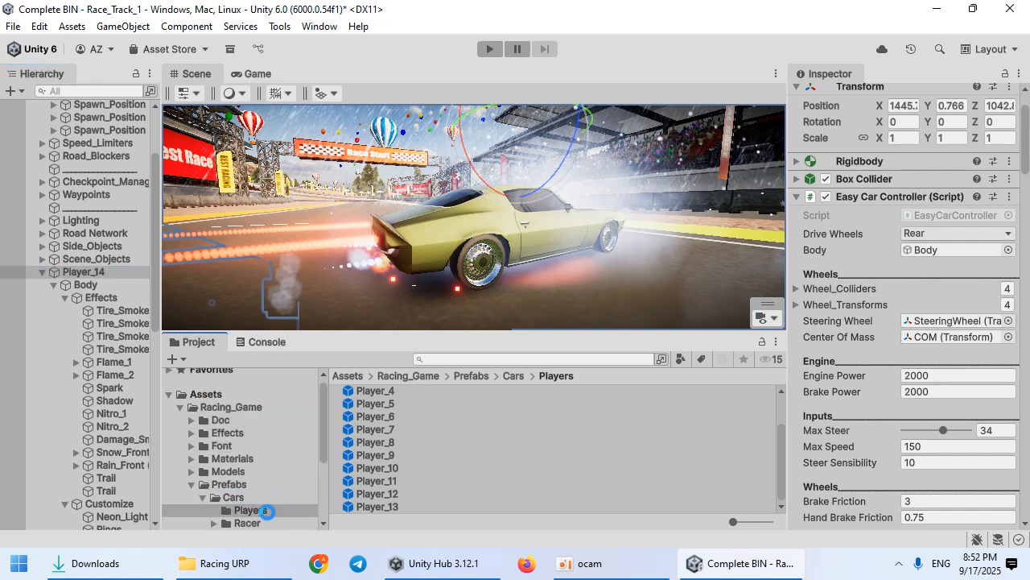
{"action": "key", "text": "w"}
{"action": "right_click_drag", "start_coordinate": [406, 254], "coordinate": [431, 238]}
{"action": "left_click", "coordinate": [335, 250]}
Collapse Player_14's Garage_Settings, Nitro_Feature, Car_Health, Weather Select and Camera Switch components.
{"action": "scroll", "coordinate": [960, 332], "scroll_direction": "down", "scroll_amount": 20}
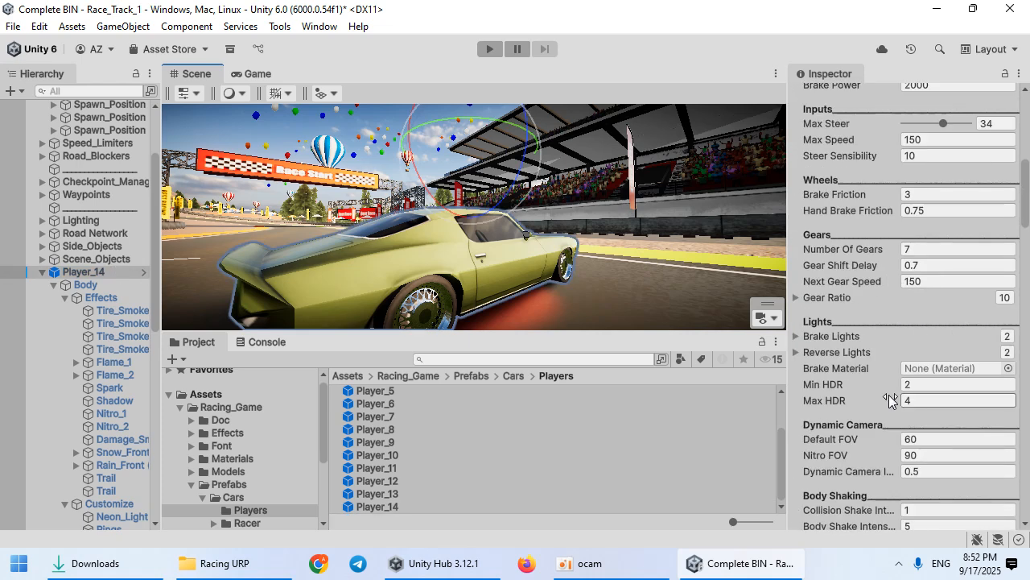
{"action": "scroll", "coordinate": [889, 445], "scroll_direction": "down", "scroll_amount": 5}
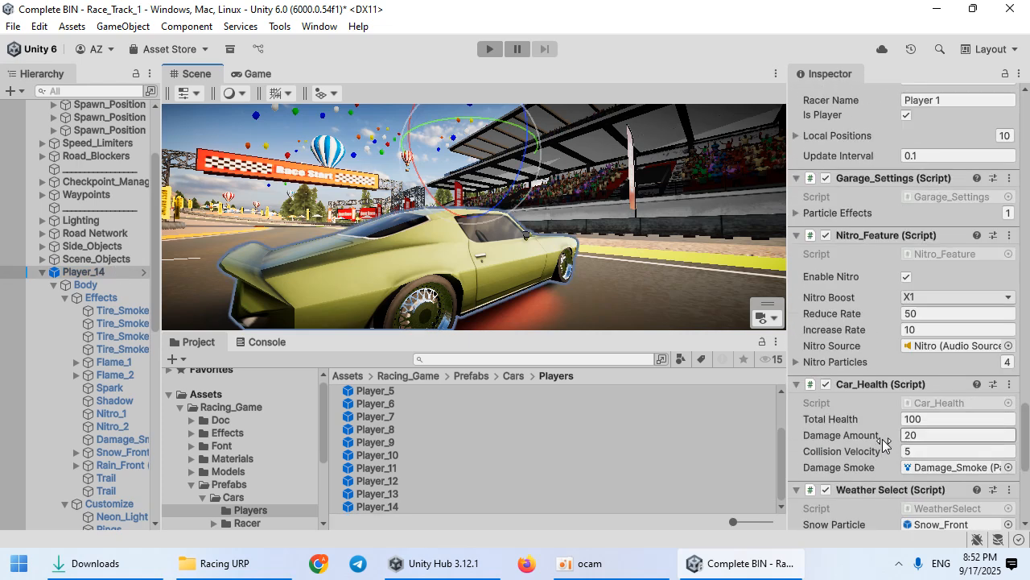
{"action": "left_click", "coordinate": [868, 230]}
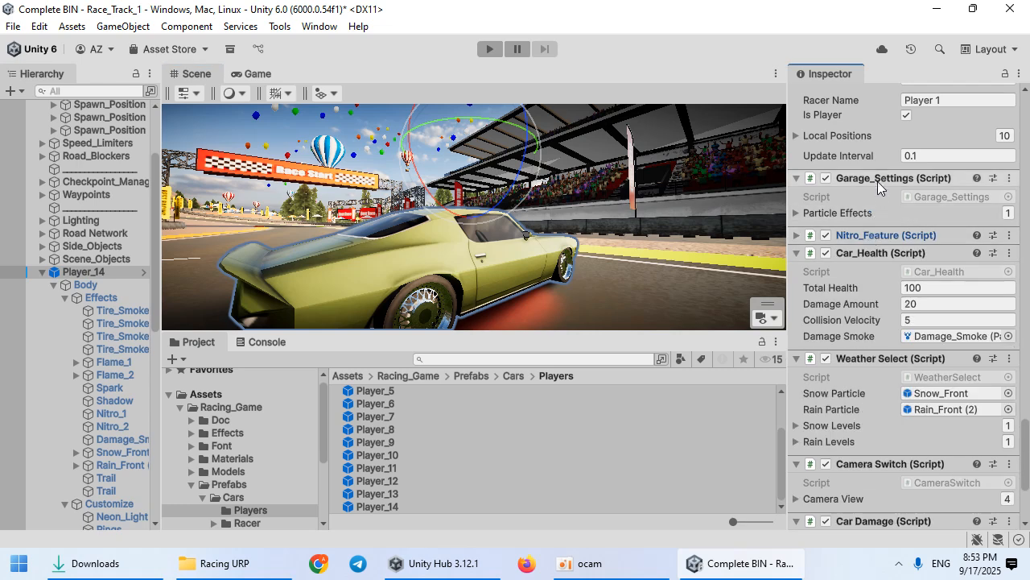
{"action": "left_click", "coordinate": [877, 179]}
{"action": "left_click", "coordinate": [870, 214]}
{"action": "left_click", "coordinate": [869, 214]}
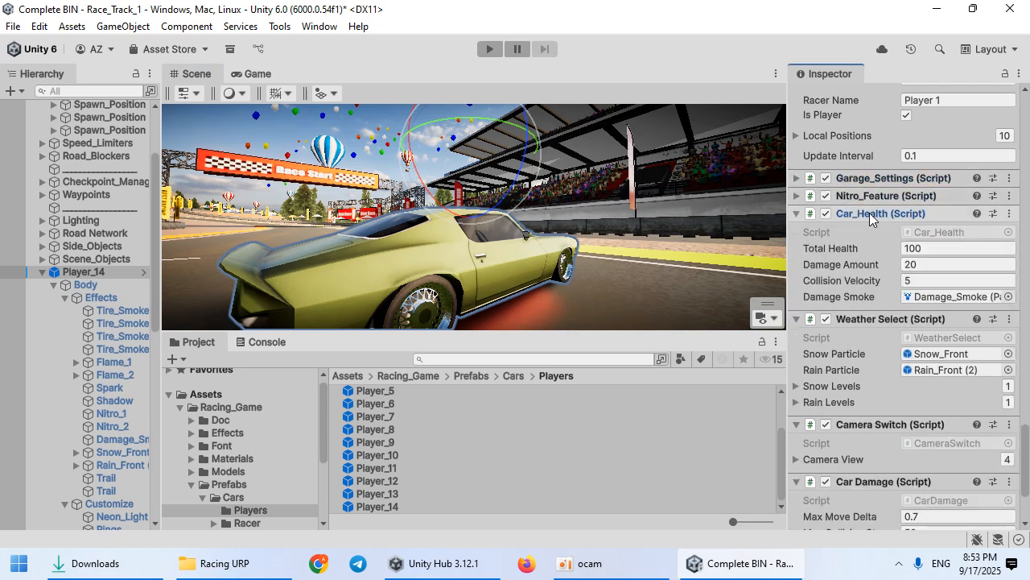
{"action": "left_click", "coordinate": [870, 212]}
{"action": "left_click", "coordinate": [863, 232]}
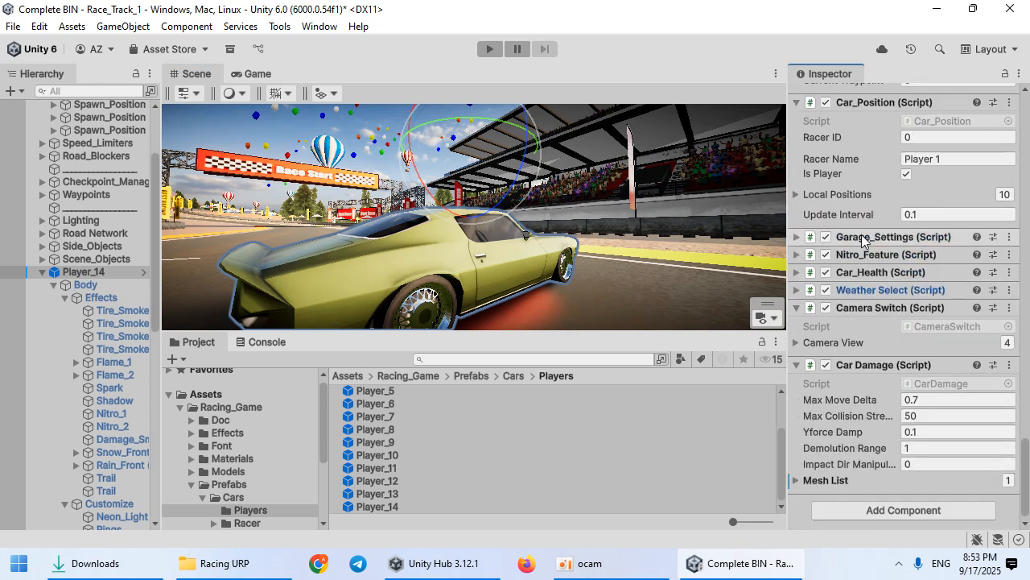
{"action": "left_click", "coordinate": [870, 308]}
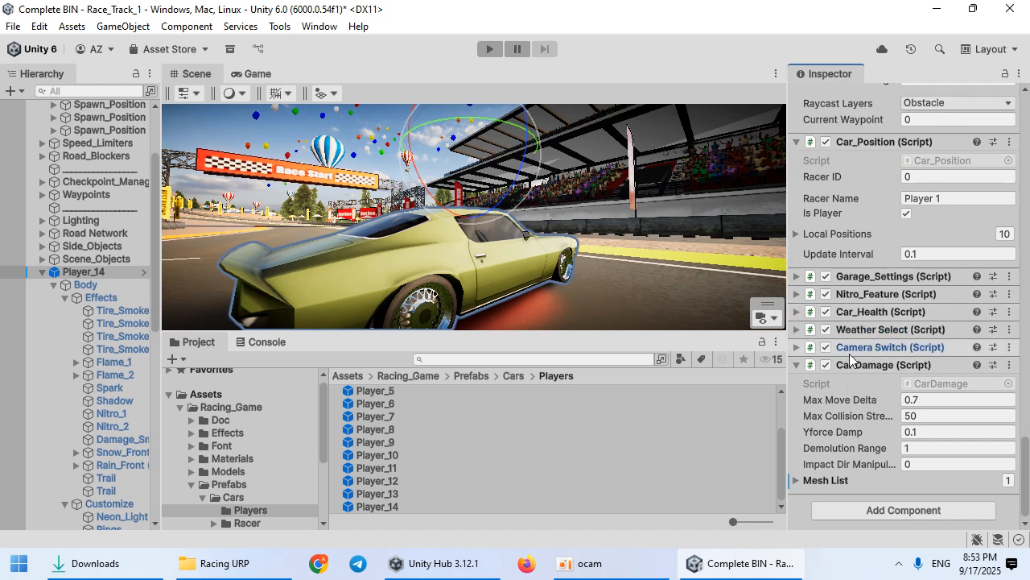
Assign the Body mesh under Player_14's Car 20 object to Element 0 of the Car Damage script's Mesh List.
{"action": "left_click", "coordinate": [818, 480]}
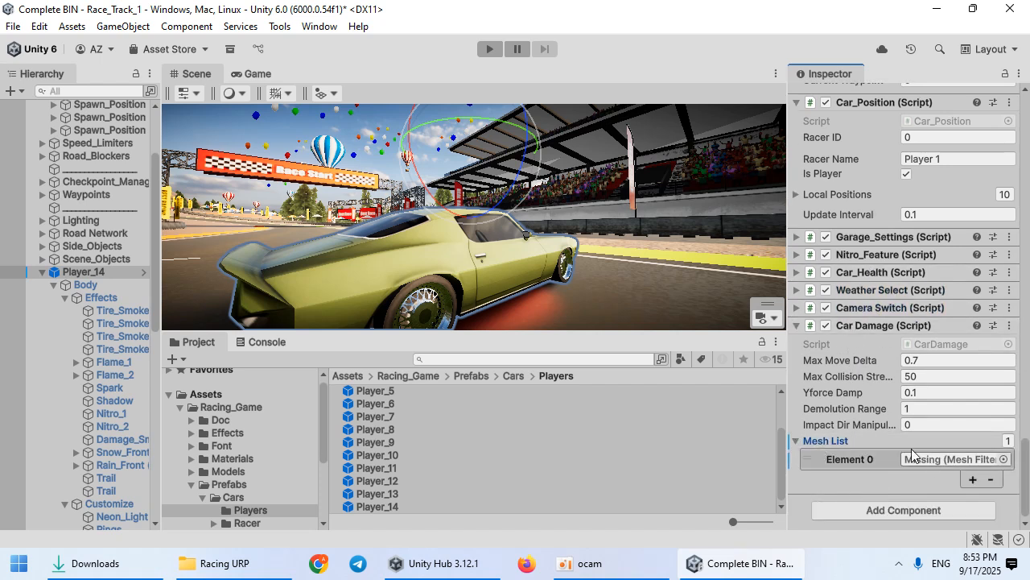
{"action": "scroll", "coordinate": [96, 318], "scroll_direction": "down", "scroll_amount": 5}
{"action": "scroll", "coordinate": [71, 394], "scroll_direction": "down", "scroll_amount": 3}
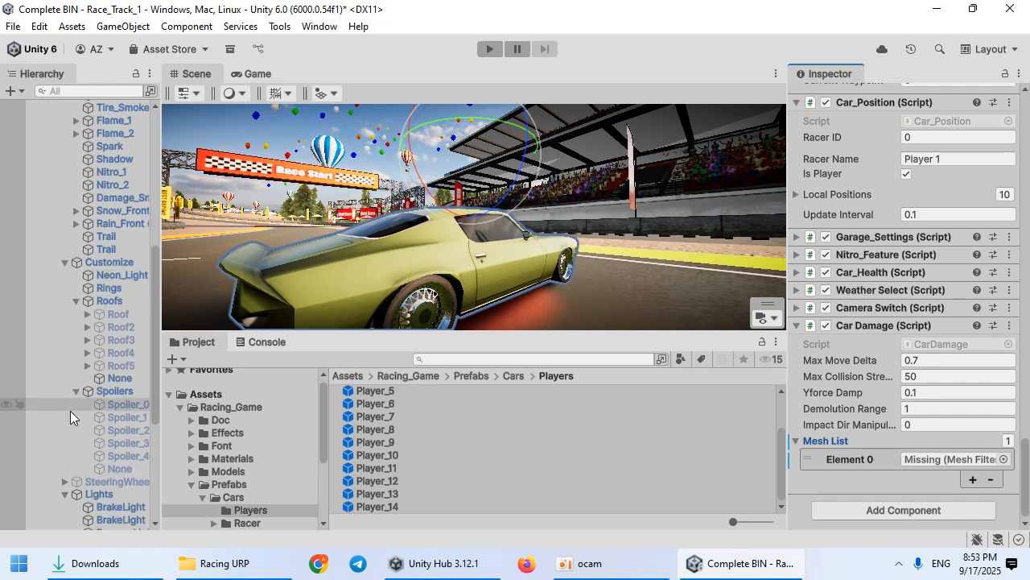
{"action": "scroll", "coordinate": [83, 415], "scroll_direction": "up", "scroll_amount": 5}
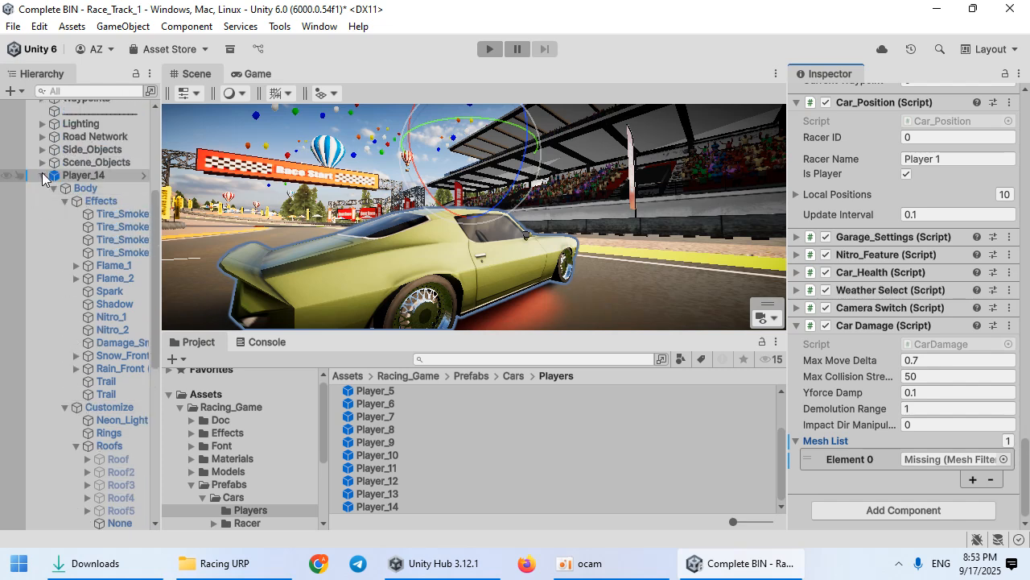
{"action": "left_click", "coordinate": [42, 175]}
{"action": "left_click", "coordinate": [45, 376]}
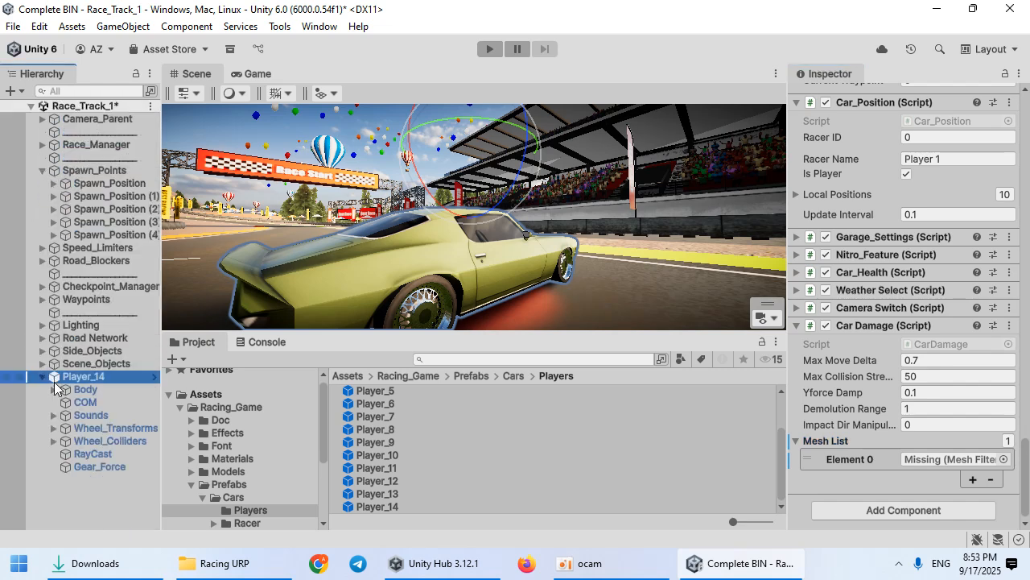
{"action": "left_click", "coordinate": [54, 389]}
{"action": "scroll", "coordinate": [68, 419], "scroll_direction": "down", "scroll_amount": 1}
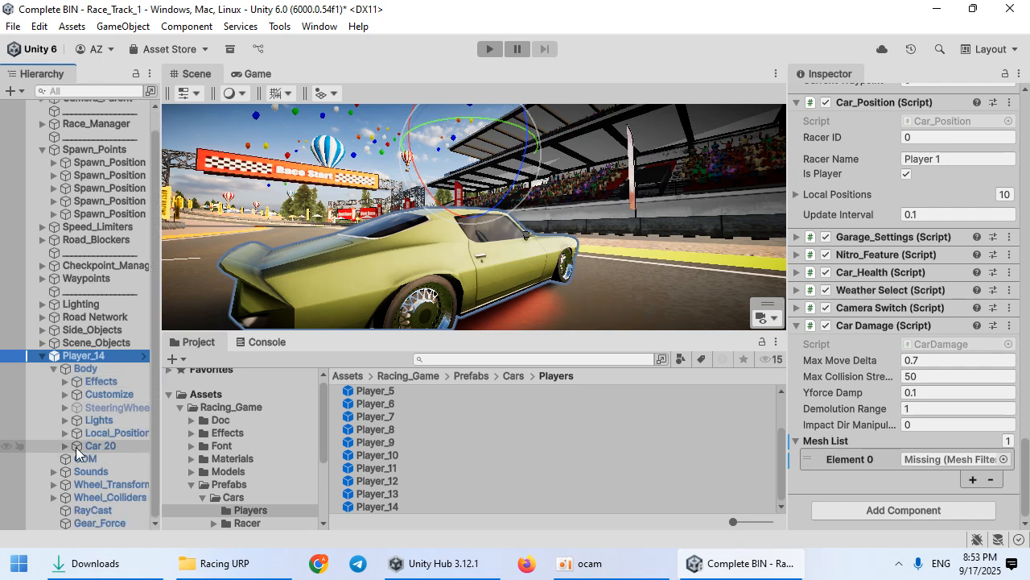
{"action": "left_click", "coordinate": [64, 446]}
{"action": "left_click_drag", "start_coordinate": [107, 458], "coordinate": [934, 460]}
{"action": "left_click", "coordinate": [935, 460]}
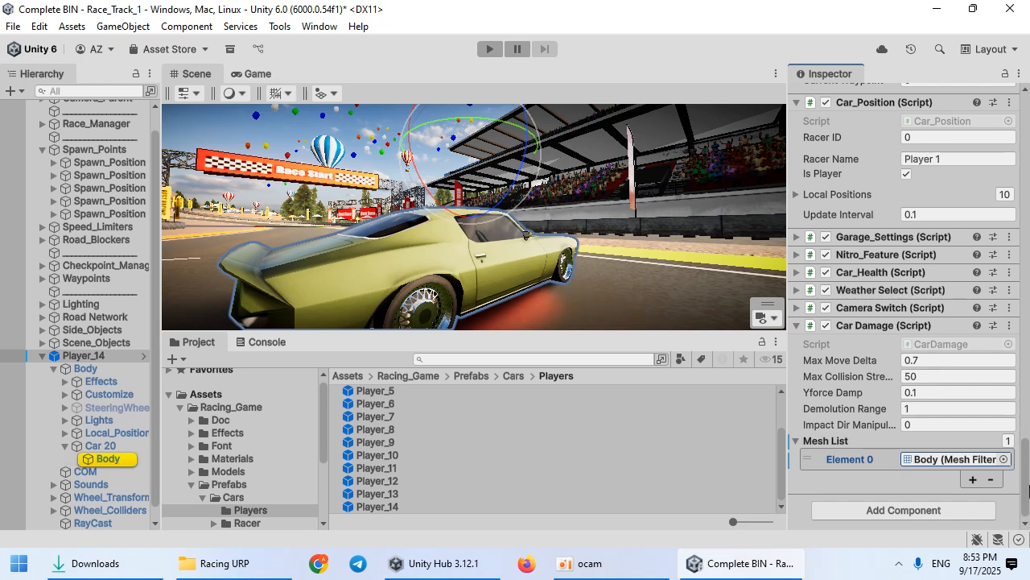
Locate the Car 20 source model from its Body mesh and check the Read/Write option in its model import settings.
{"action": "left_click", "coordinate": [112, 458]}
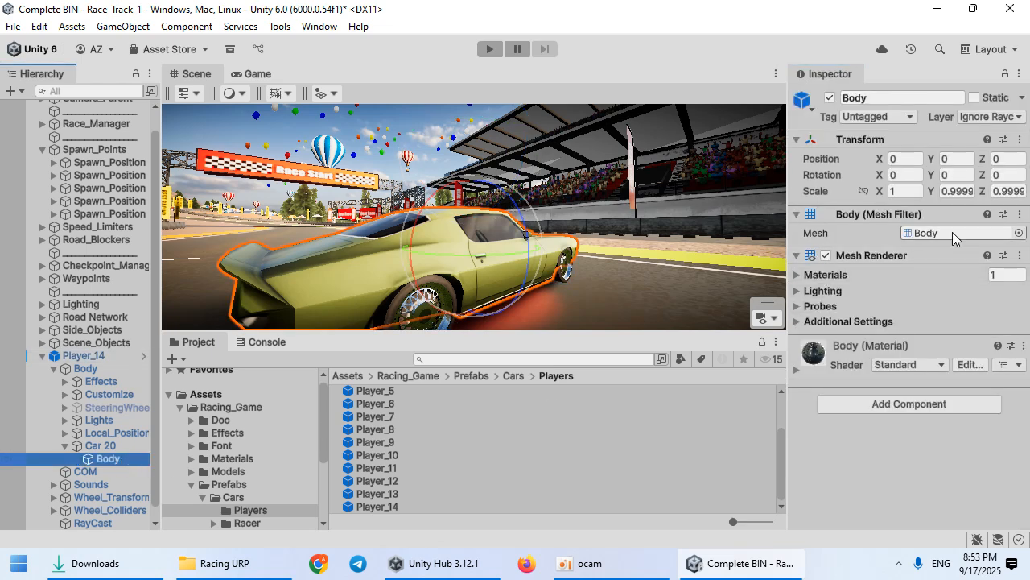
{"action": "left_click", "coordinate": [952, 232]}
{"action": "left_click", "coordinate": [442, 414]}
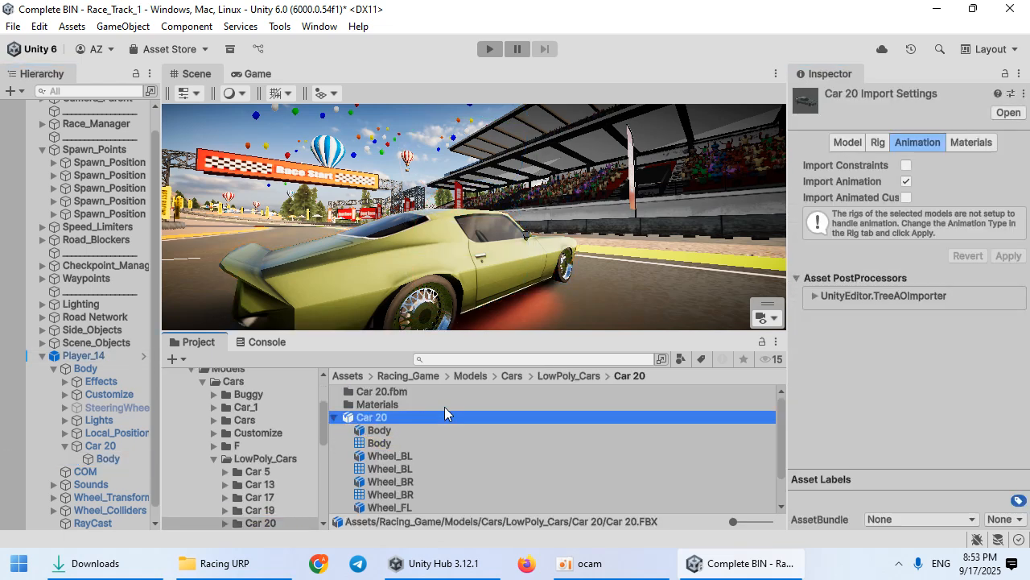
{"action": "left_click", "coordinate": [841, 141]}
{"action": "scroll", "coordinate": [863, 372], "scroll_direction": "down", "scroll_amount": 3}
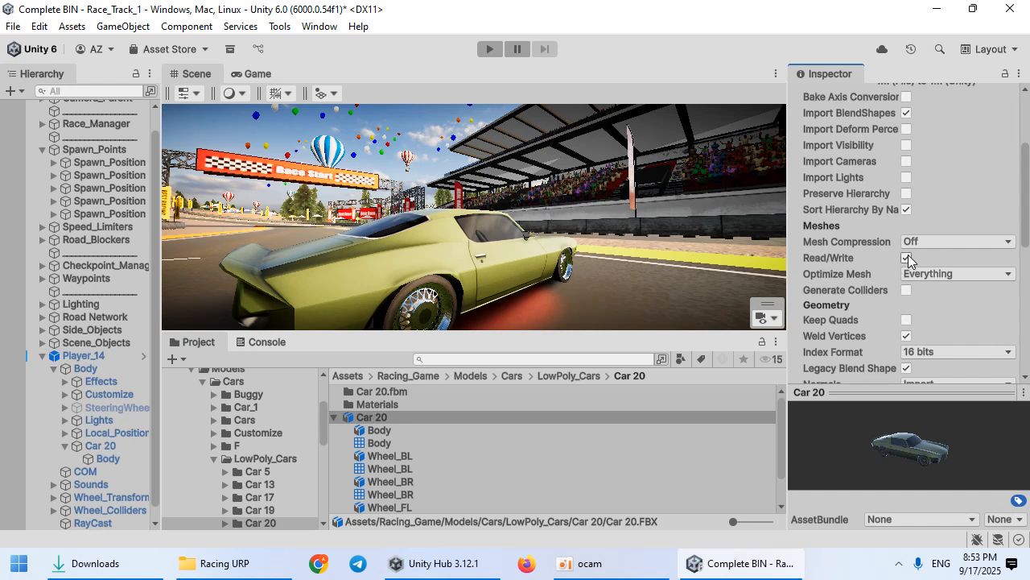
{"action": "scroll", "coordinate": [142, 305], "scroll_direction": "up", "scroll_amount": 1}
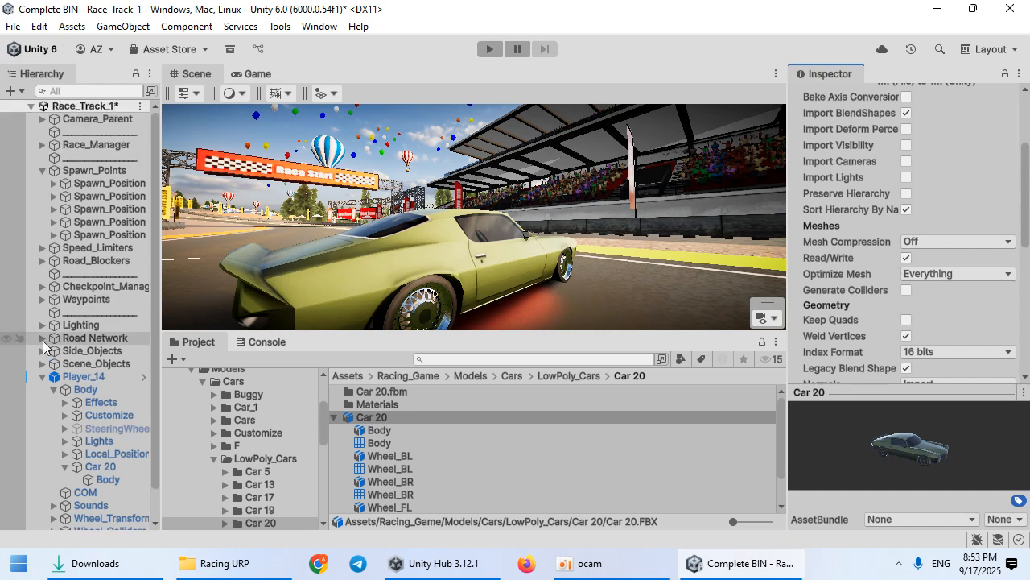
Collapse Player_14's Car_AI component and set the Racer Name in its Car_Position script to Player 13.
{"action": "left_click", "coordinate": [84, 376]}
{"action": "scroll", "coordinate": [923, 436], "scroll_direction": "down", "scroll_amount": 7}
{"action": "scroll", "coordinate": [923, 435], "scroll_direction": "down", "scroll_amount": 17}
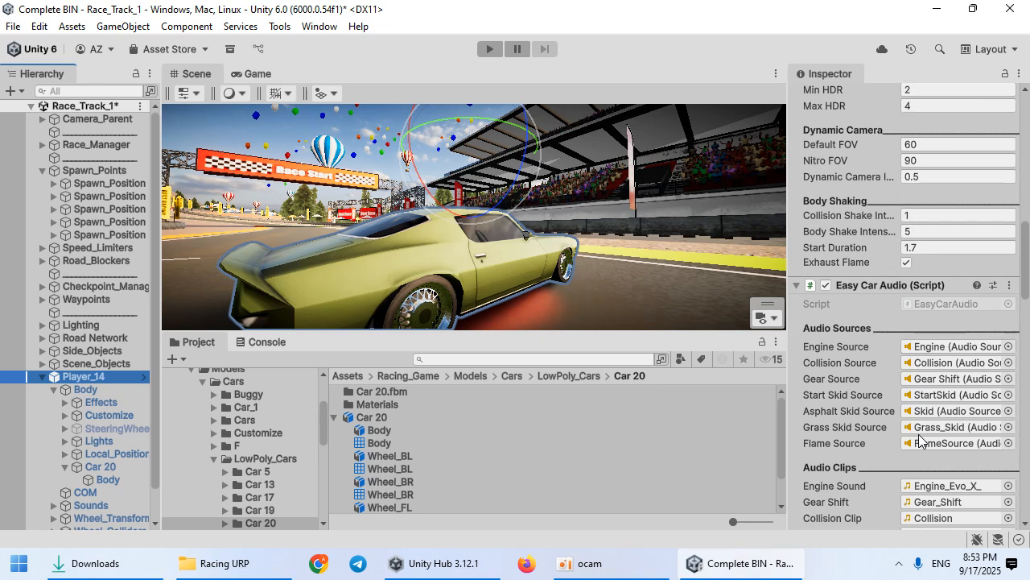
{"action": "scroll", "coordinate": [859, 419], "scroll_direction": "down", "scroll_amount": 5}
{"action": "scroll", "coordinate": [911, 219], "scroll_direction": "up", "scroll_amount": 10}
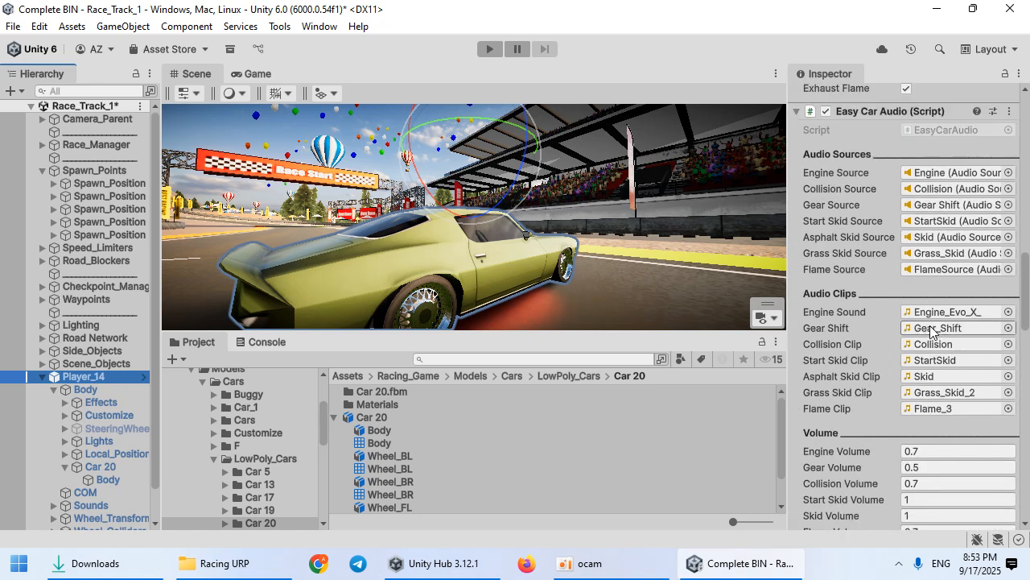
{"action": "scroll", "coordinate": [853, 397], "scroll_direction": "down", "scroll_amount": 3}
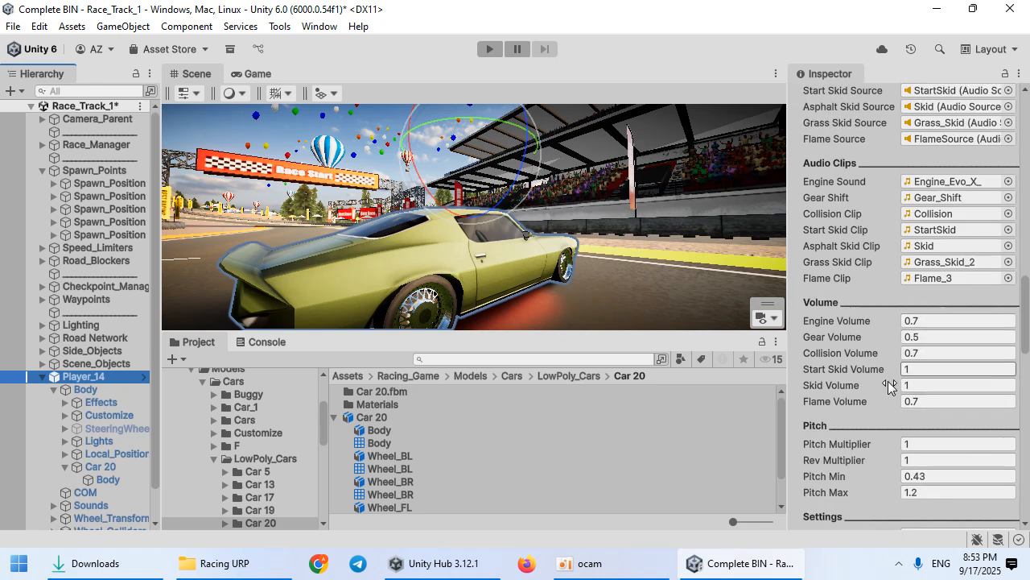
{"action": "scroll", "coordinate": [904, 372], "scroll_direction": "down", "scroll_amount": 12}
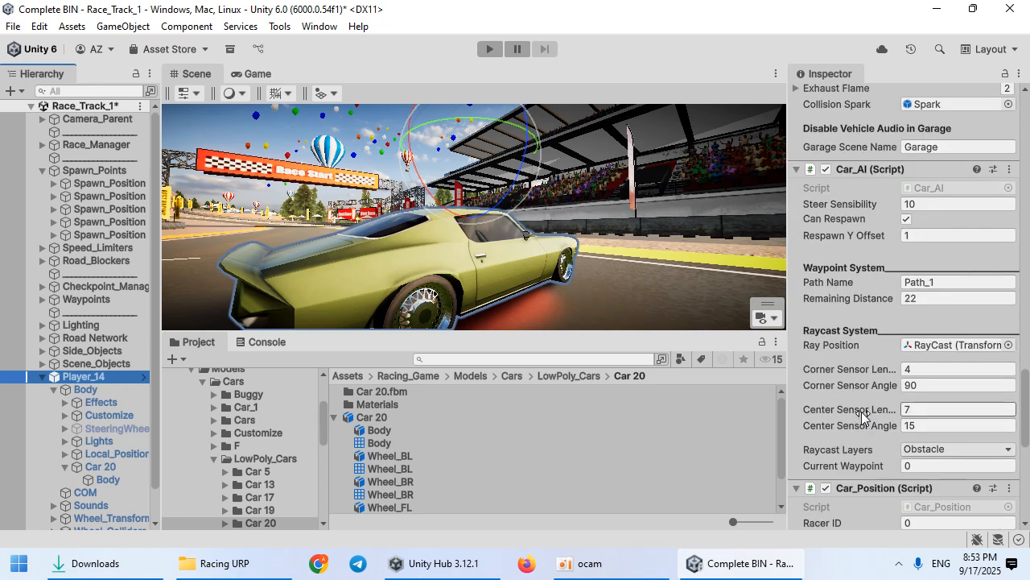
{"action": "scroll", "coordinate": [862, 415], "scroll_direction": "down", "scroll_amount": 3}
{"action": "scroll", "coordinate": [862, 414], "scroll_direction": "up", "scroll_amount": 1}
{"action": "scroll", "coordinate": [861, 414], "scroll_direction": "down", "scroll_amount": 1}
{"action": "scroll", "coordinate": [860, 414], "scroll_direction": "up", "scroll_amount": 4}
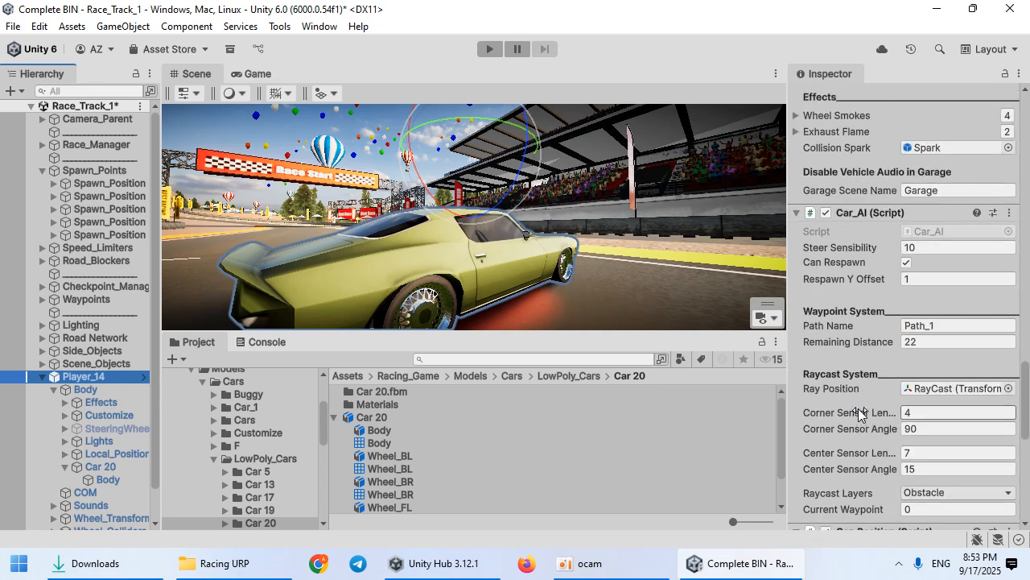
{"action": "scroll", "coordinate": [860, 413], "scroll_direction": "up", "scroll_amount": 2}
{"action": "left_click", "coordinate": [871, 300]}
{"action": "double_click", "coordinate": [951, 373]}
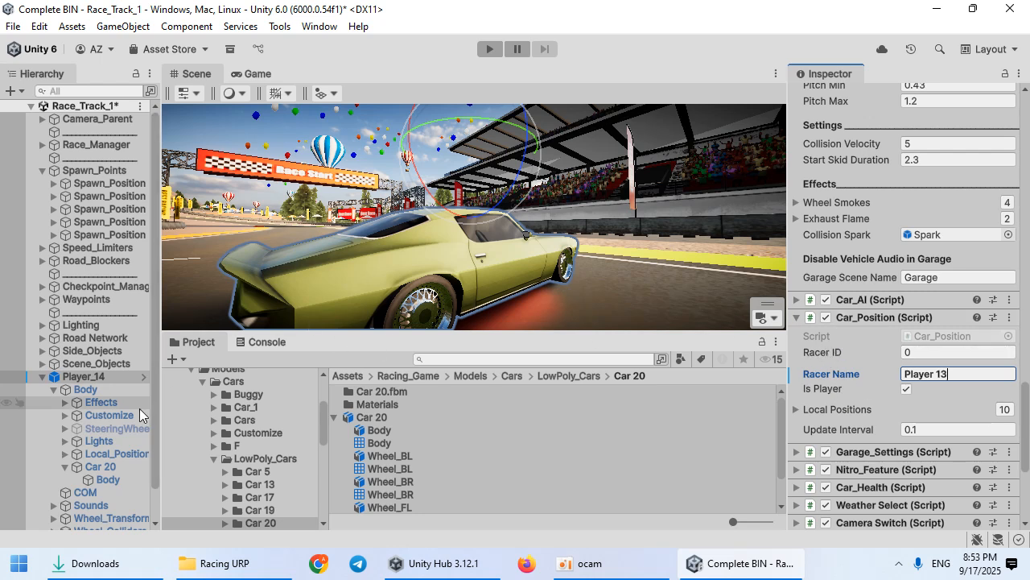
Update the Player_14 prefab in the Prefabs/Cars/Players folder from the scene object, and delete that object from the scene.
{"action": "scroll", "coordinate": [214, 433], "scroll_direction": "up", "scroll_amount": 2}
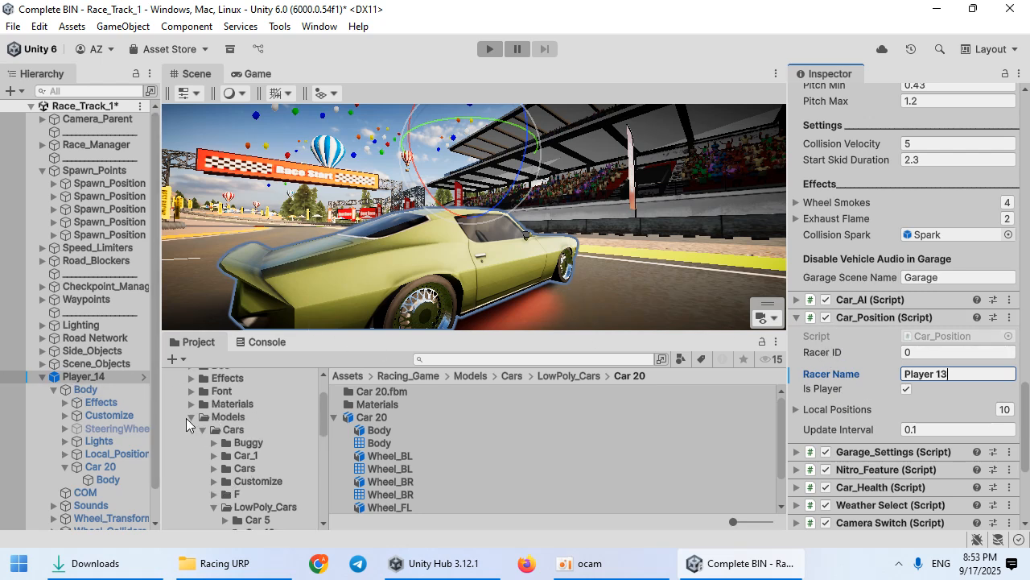
{"action": "left_click", "coordinate": [189, 416]}
{"action": "left_click", "coordinate": [232, 454]}
{"action": "left_click_drag", "start_coordinate": [108, 377], "coordinate": [399, 507]}
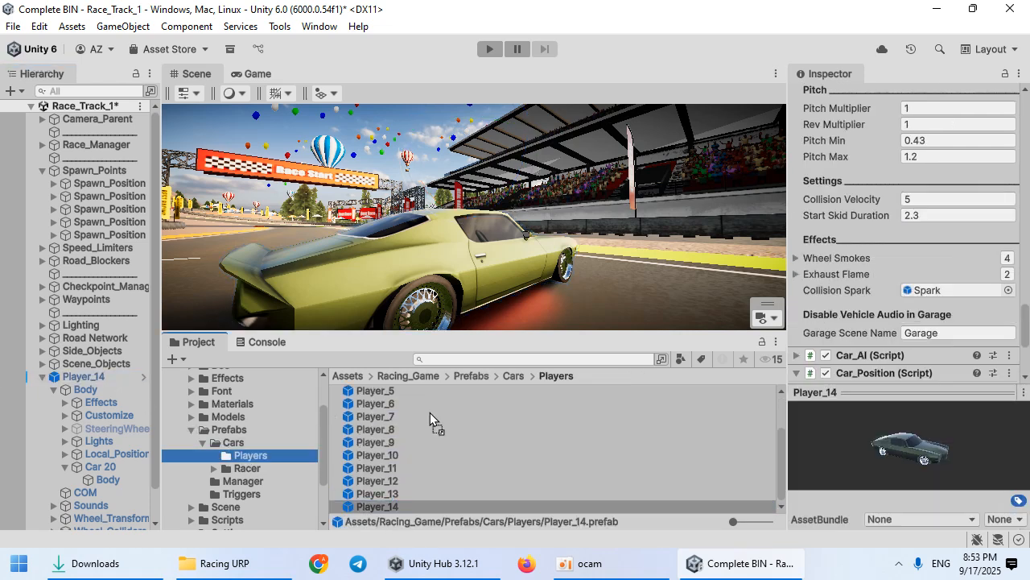
{"action": "left_click", "coordinate": [104, 382]}
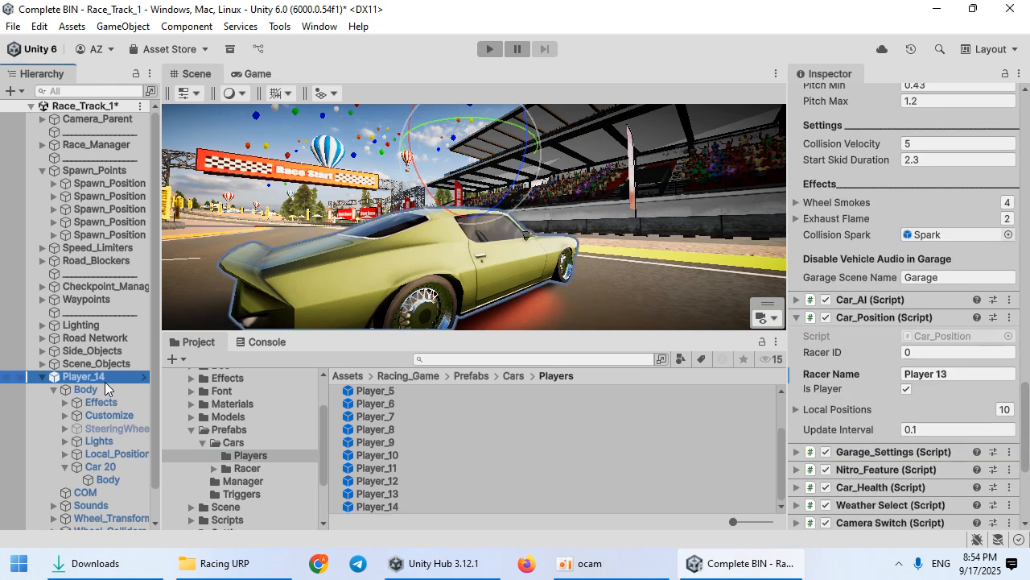
{"action": "key", "text": "Delete"}
Add the Player_14 prefab to the Player Prefabs list of the Race_Manager script.
{"action": "left_click", "coordinate": [128, 146]}
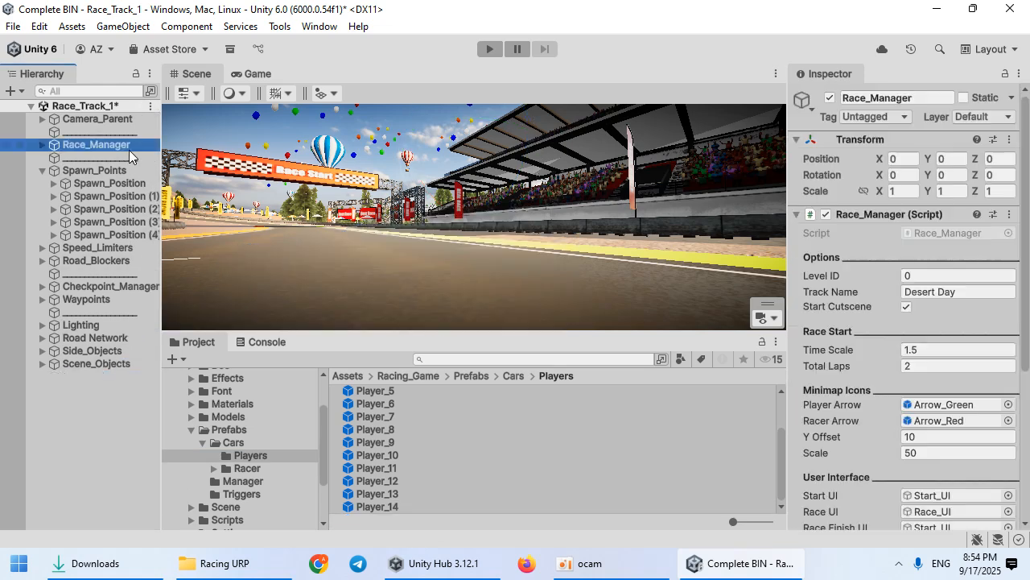
{"action": "scroll", "coordinate": [885, 338], "scroll_direction": "down", "scroll_amount": 5}
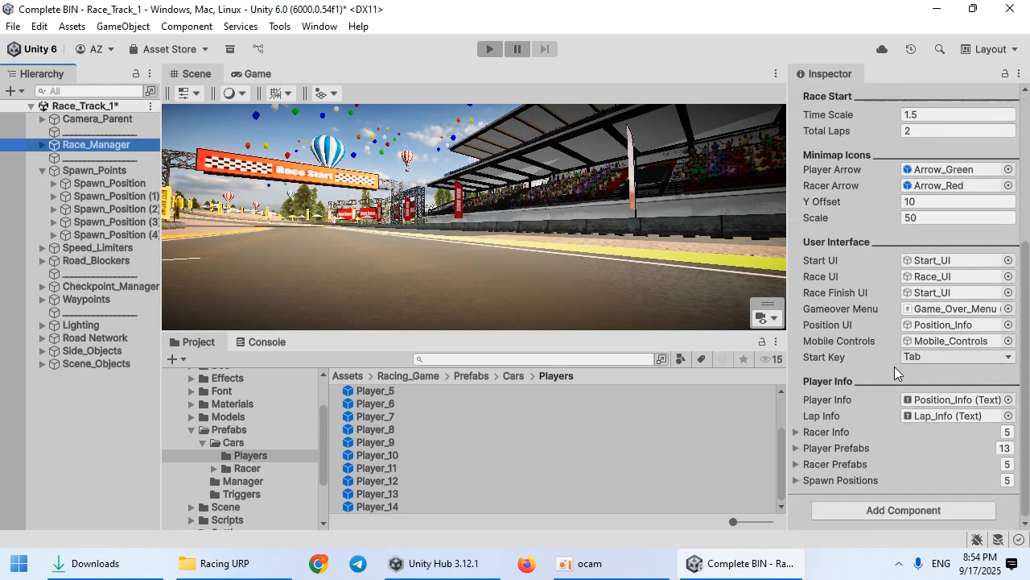
{"action": "left_click", "coordinate": [810, 465]}
{"action": "left_click", "coordinate": [825, 447]}
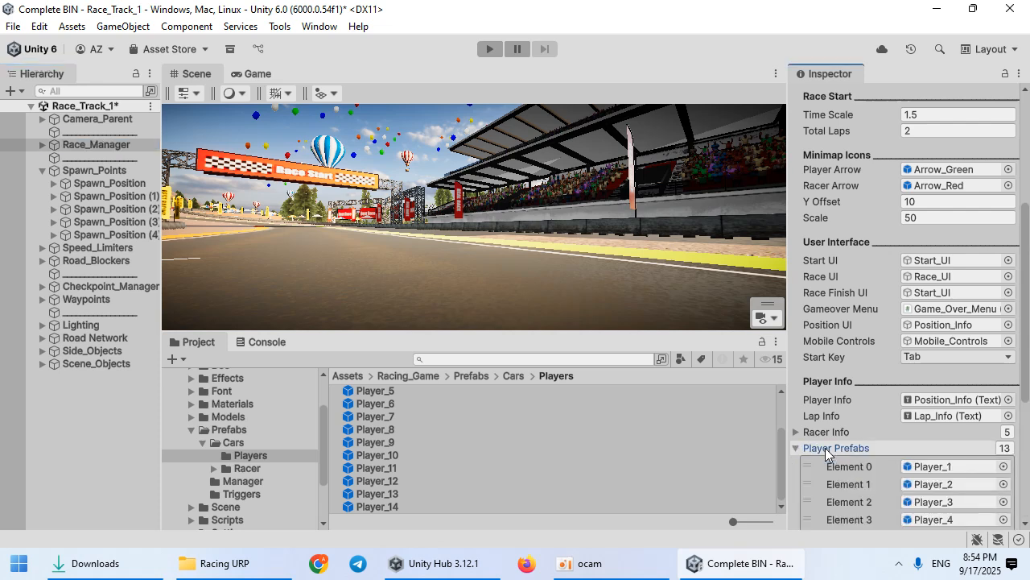
{"action": "left_click_drag", "start_coordinate": [447, 507], "coordinate": [837, 451]}
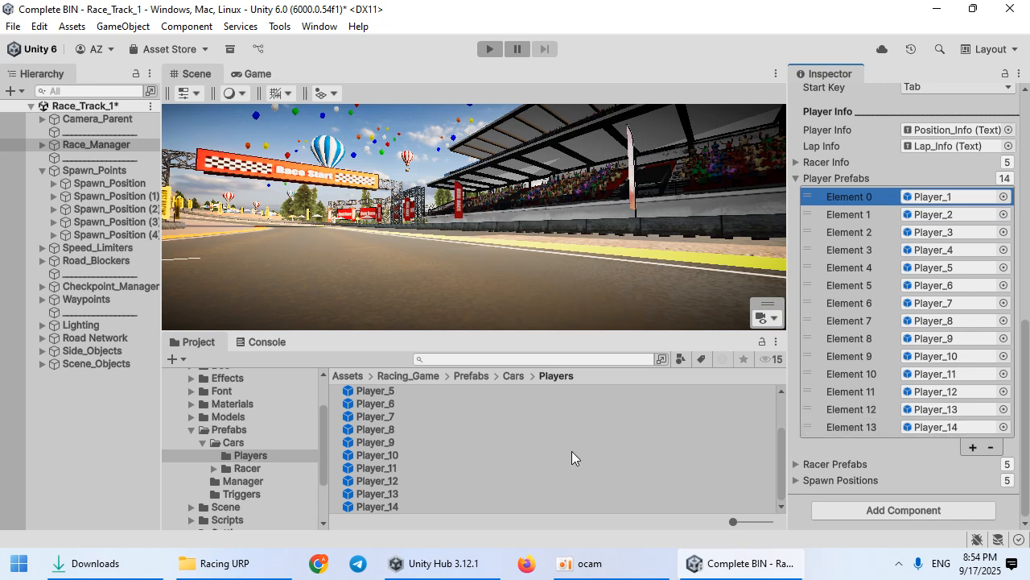
Open the Garage scene from the Scene folder, saving the changes to Race_Track_1.
{"action": "left_click", "coordinate": [223, 509]}
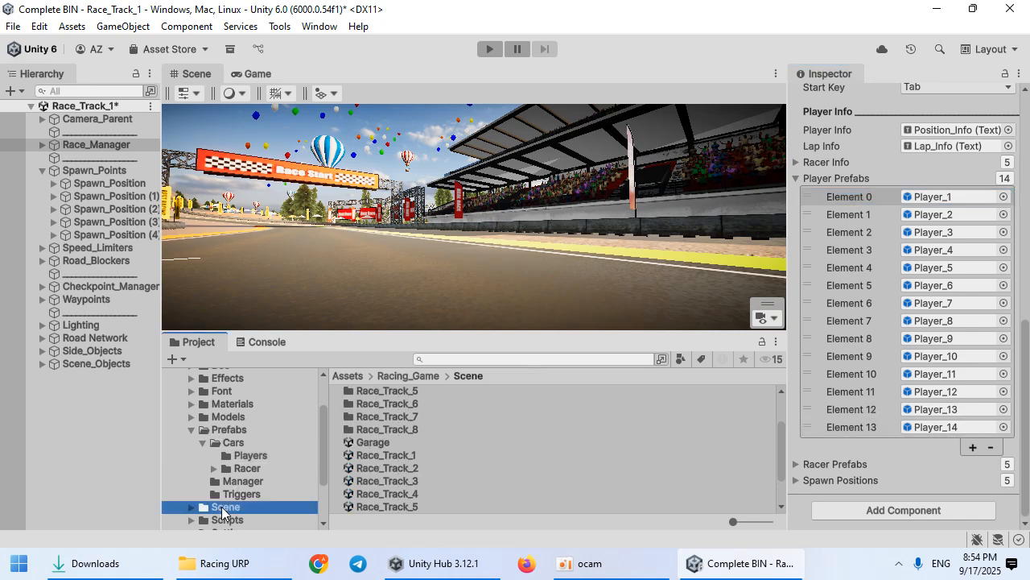
{"action": "double_click", "coordinate": [378, 442]}
{"action": "left_click", "coordinate": [495, 316]}
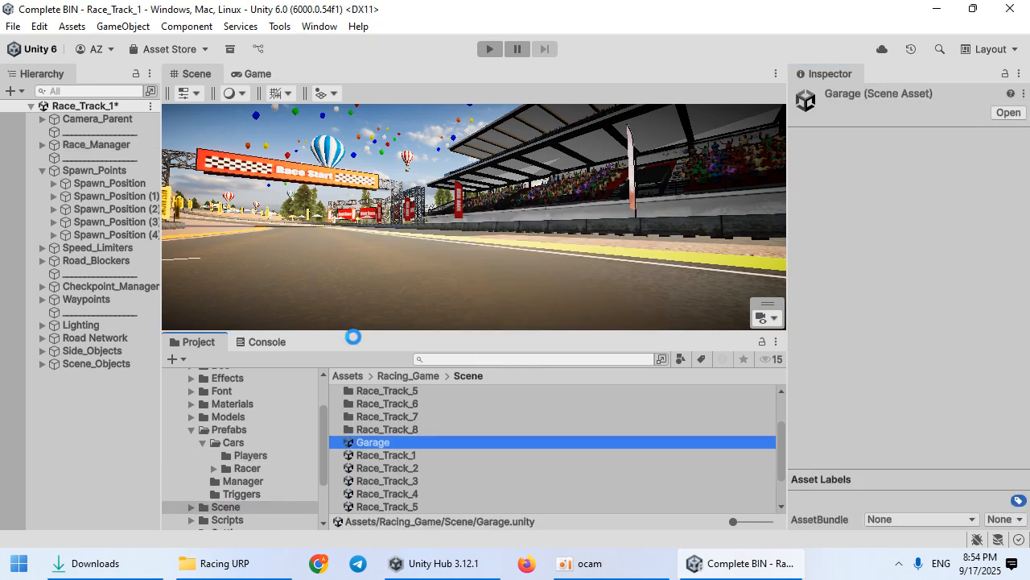
Add the Player_14 prefab to the Cars list of the Car Select script on the Canvas's Car_Select object.
{"action": "left_click", "coordinate": [41, 132]}
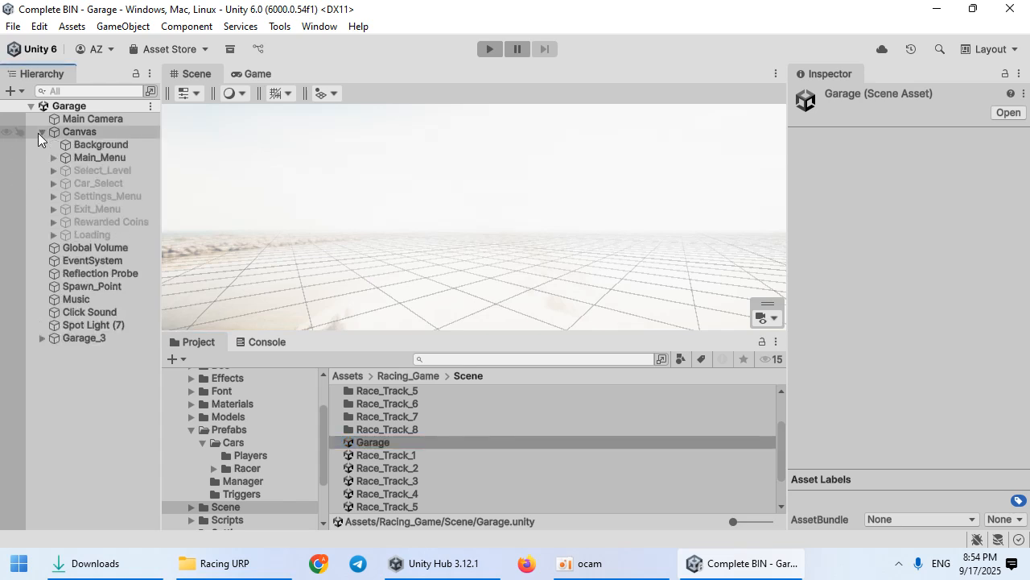
{"action": "left_click", "coordinate": [94, 182]}
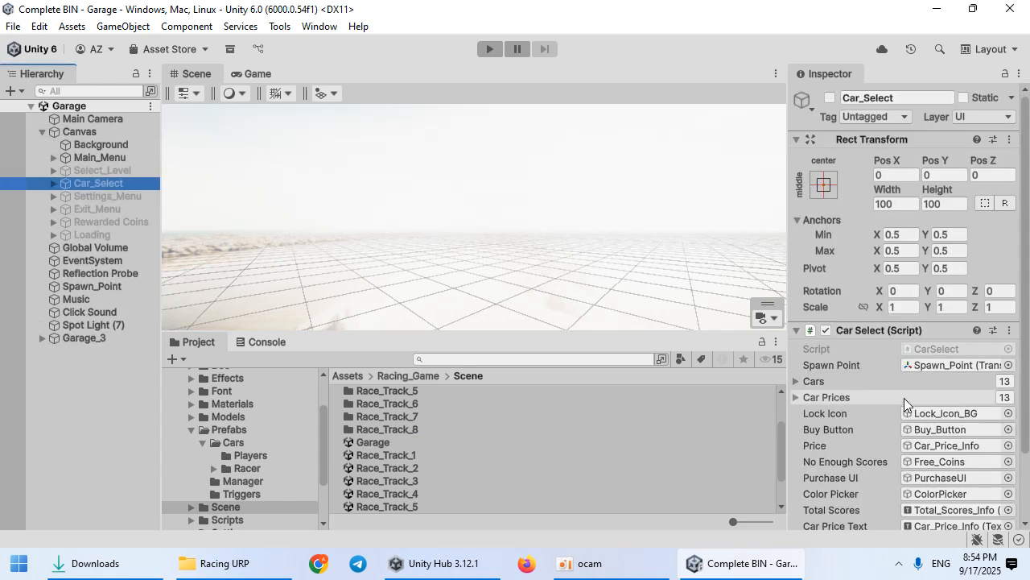
{"action": "left_click", "coordinate": [829, 380]}
{"action": "scroll", "coordinate": [457, 485], "scroll_direction": "down", "scroll_amount": 2}
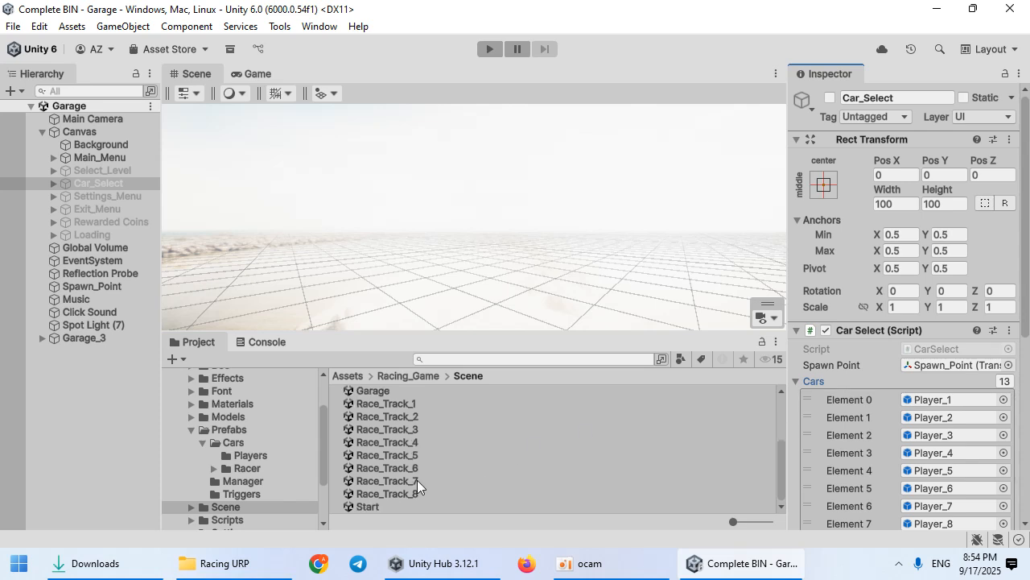
{"action": "left_click", "coordinate": [251, 455]}
{"action": "left_click_drag", "start_coordinate": [406, 507], "coordinate": [834, 382]}
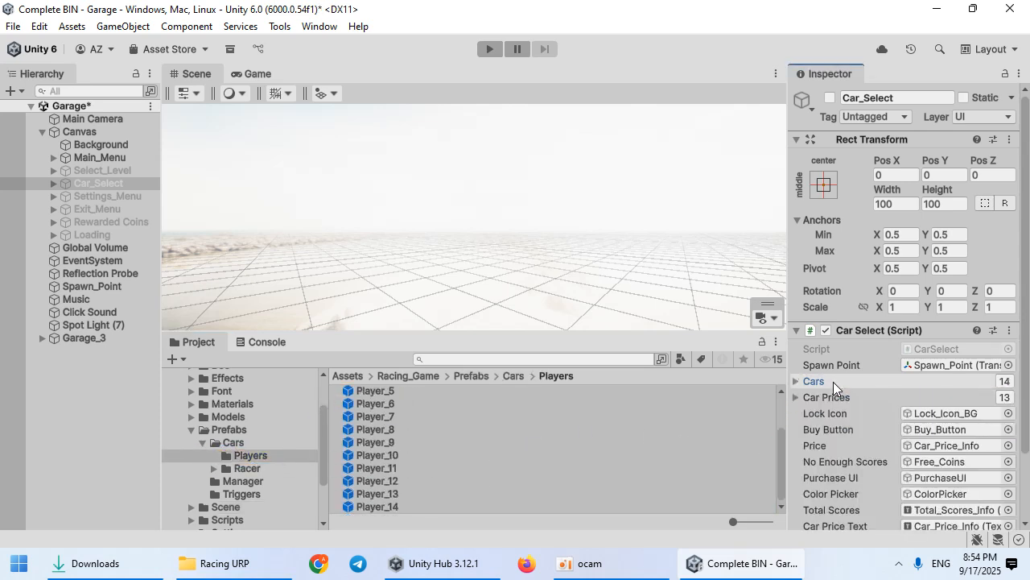
Extend the Car Select script's Car Prices list to 14 entries and set Element 13 to 3000.
{"action": "left_click", "coordinate": [875, 399]}
{"action": "left_click", "coordinate": [1005, 397]}
{"action": "type", "text": "14"}
{"action": "key", "text": "Return"}
{"action": "scroll", "coordinate": [828, 439], "scroll_direction": "down", "scroll_amount": 4}
{"action": "type", "text": "3"}
{"action": "scroll", "coordinate": [879, 451], "scroll_direction": "down", "scroll_amount": 5}
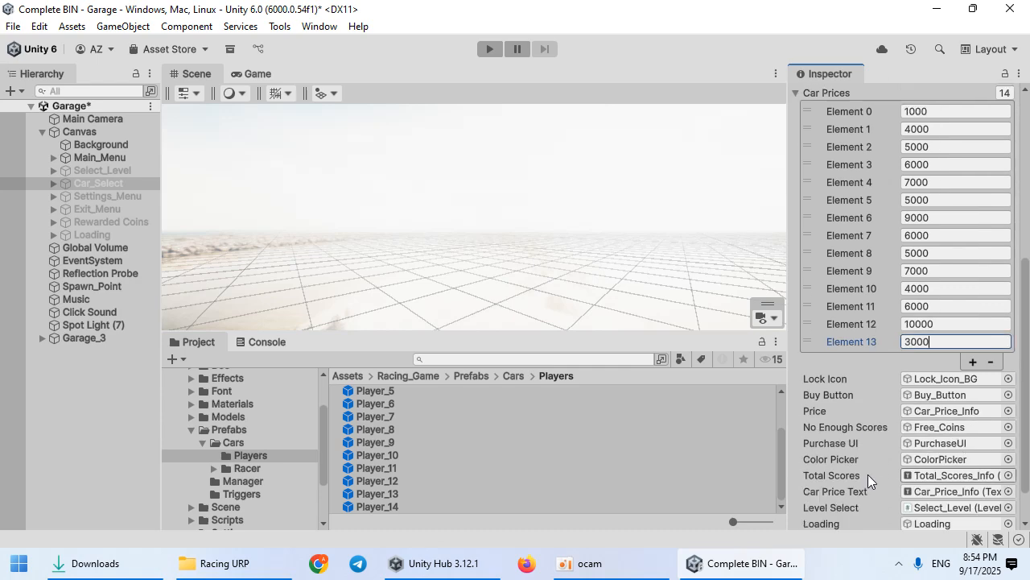
Run the Garage scene in the Game view, start from the main menu and choose the Desert track.
{"action": "left_click", "coordinate": [249, 72]}
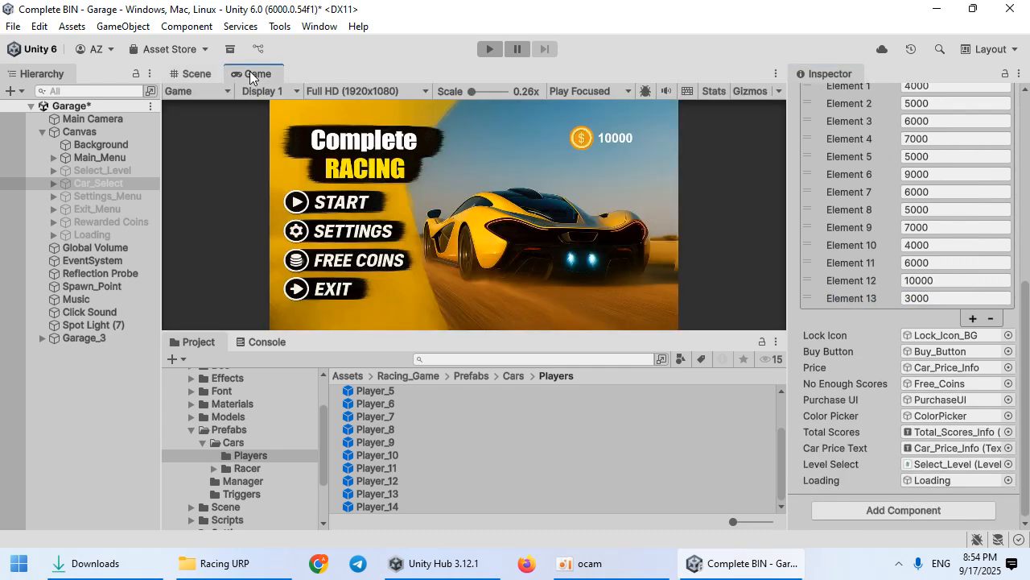
{"action": "left_click", "coordinate": [488, 50]}
{"action": "left_click", "coordinate": [268, 296]}
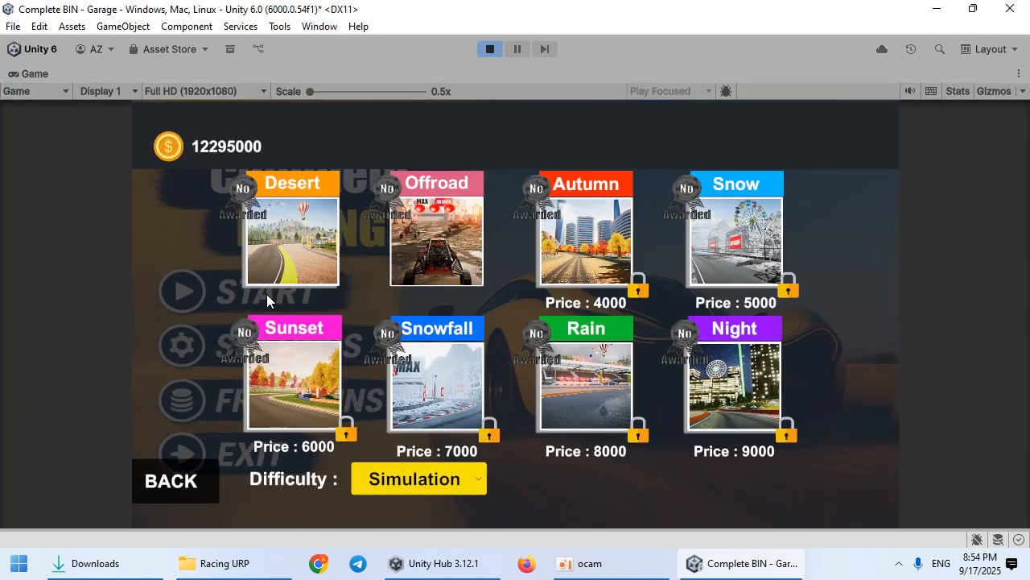
{"action": "left_click", "coordinate": [293, 239]}
Browse the garage to the new green car priced 3000 and try its spoiler customization.
{"action": "left_click", "coordinate": [840, 344]}
{"action": "left_click", "coordinate": [841, 344]}
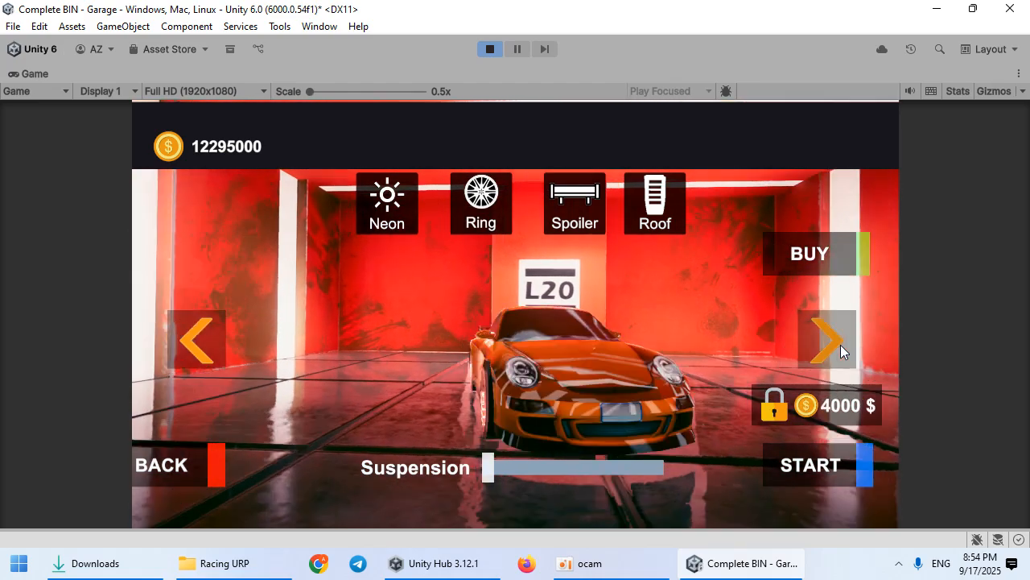
{"action": "left_click", "coordinate": [841, 345]}
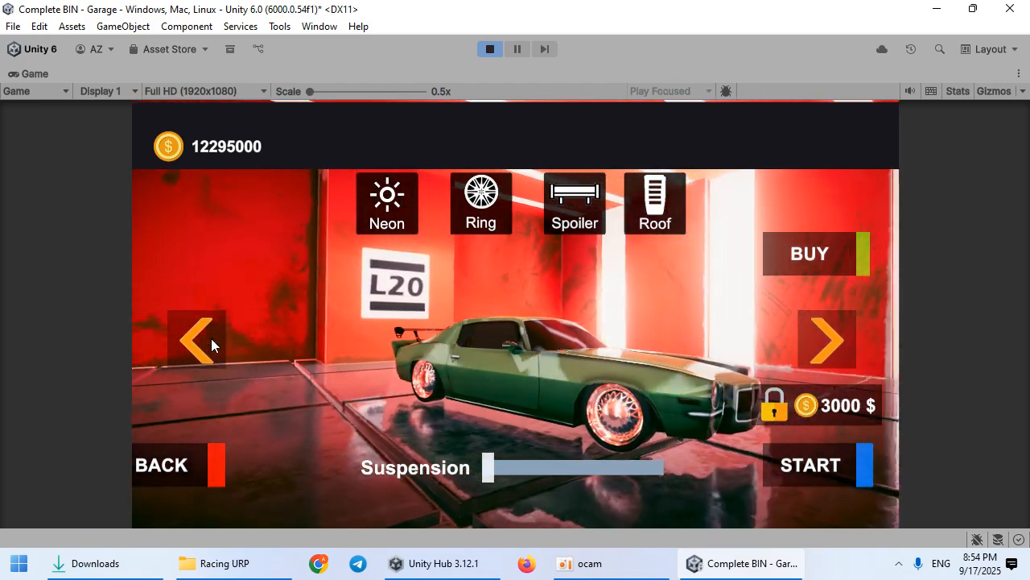
{"action": "left_click", "coordinate": [810, 346]}
{"action": "left_click", "coordinate": [810, 343]}
{"action": "left_click", "coordinate": [581, 228]}
{"action": "left_click", "coordinate": [609, 220]}
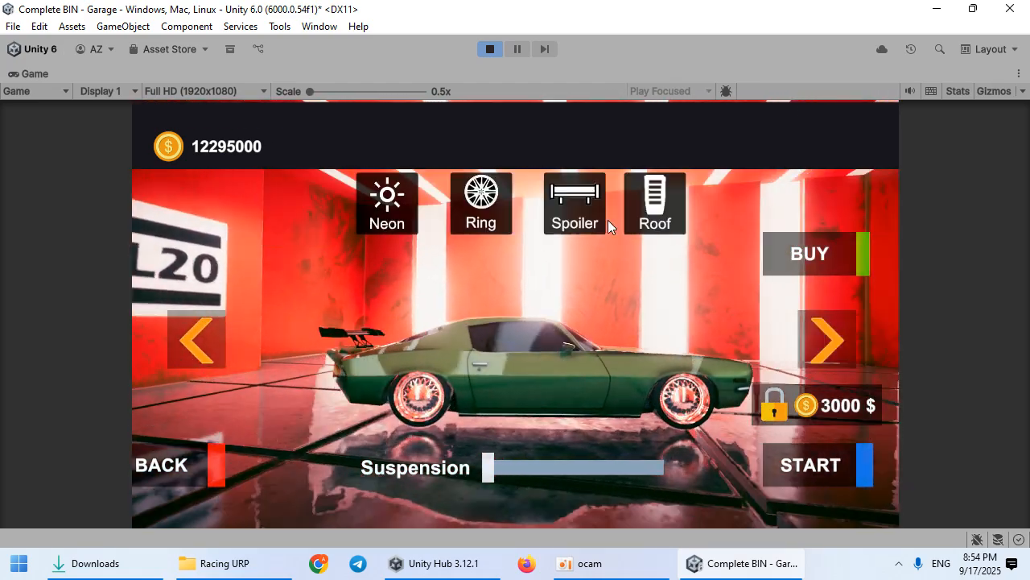
Give the green car the green neon and try out its roof options and suspension height.
{"action": "left_click", "coordinate": [652, 222]}
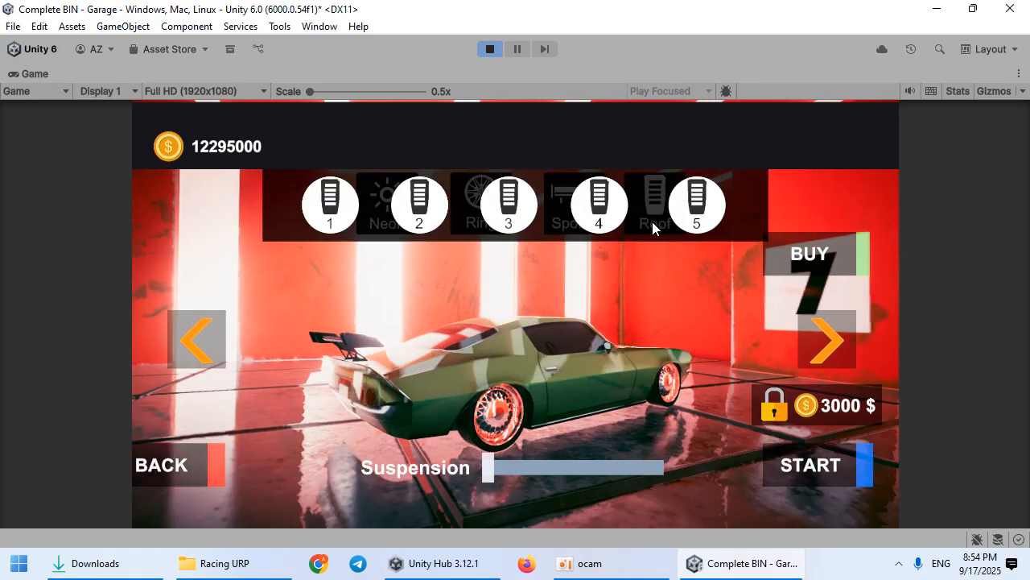
{"action": "left_click", "coordinate": [665, 223]}
{"action": "left_click", "coordinate": [402, 222]}
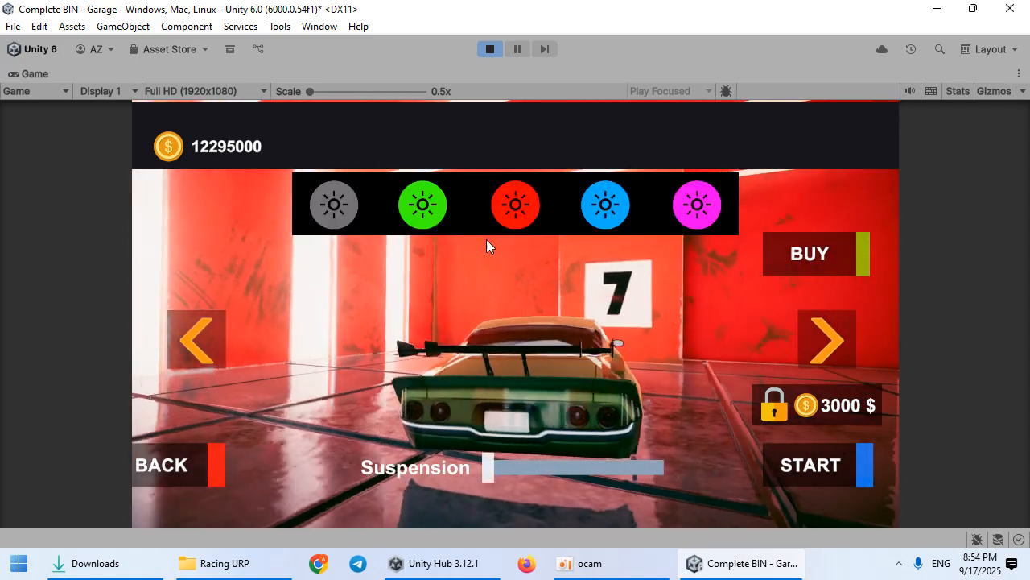
{"action": "left_click", "coordinate": [422, 213]}
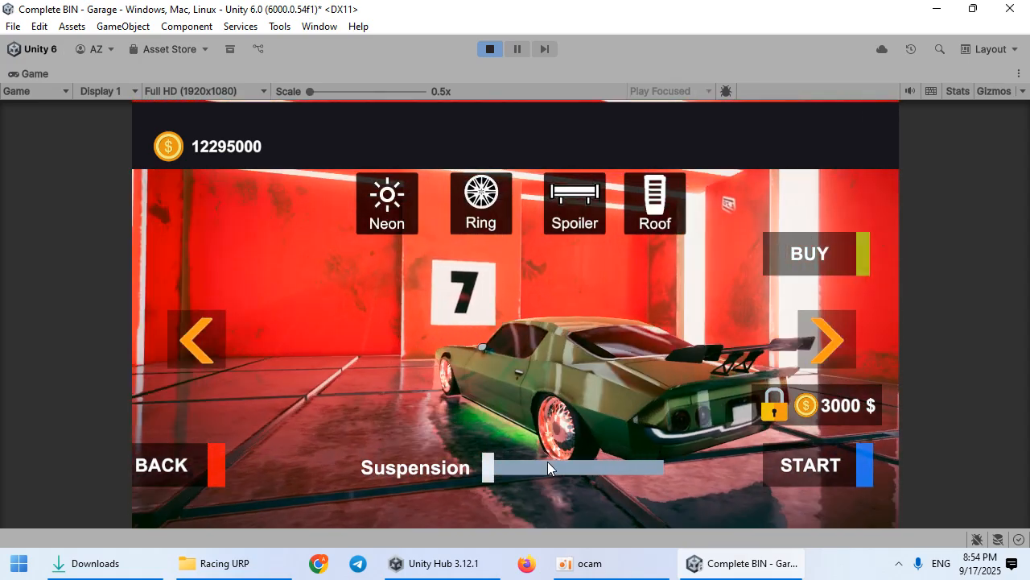
{"action": "left_click", "coordinate": [561, 466]}
{"action": "left_click_drag", "start_coordinate": [613, 481], "coordinate": [485, 467]}
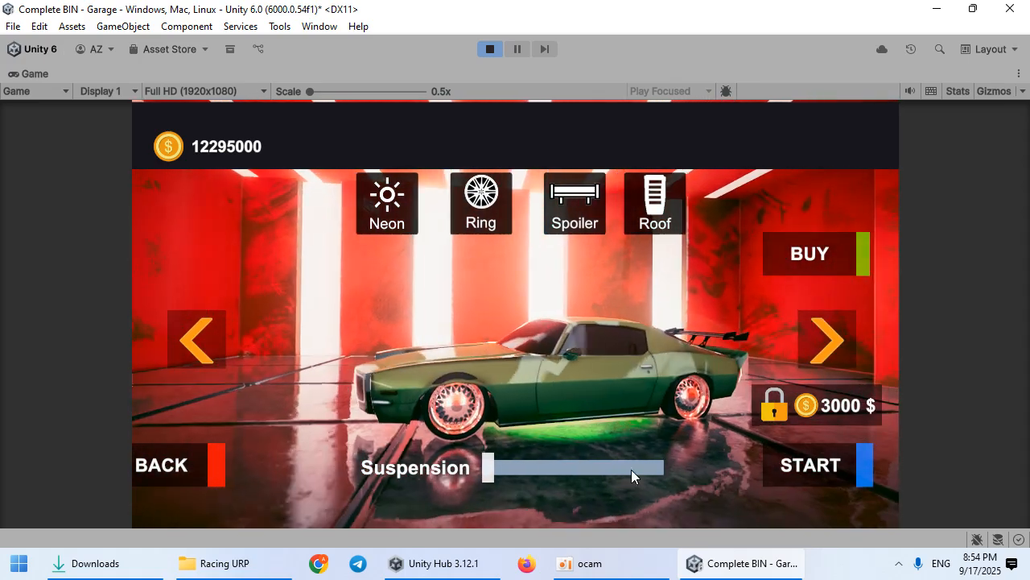
Buy the green car for 3000, raise its suspension setting and start the Desert Day race with it.
{"action": "left_click", "coordinate": [791, 263]}
{"action": "left_click", "coordinate": [601, 378]}
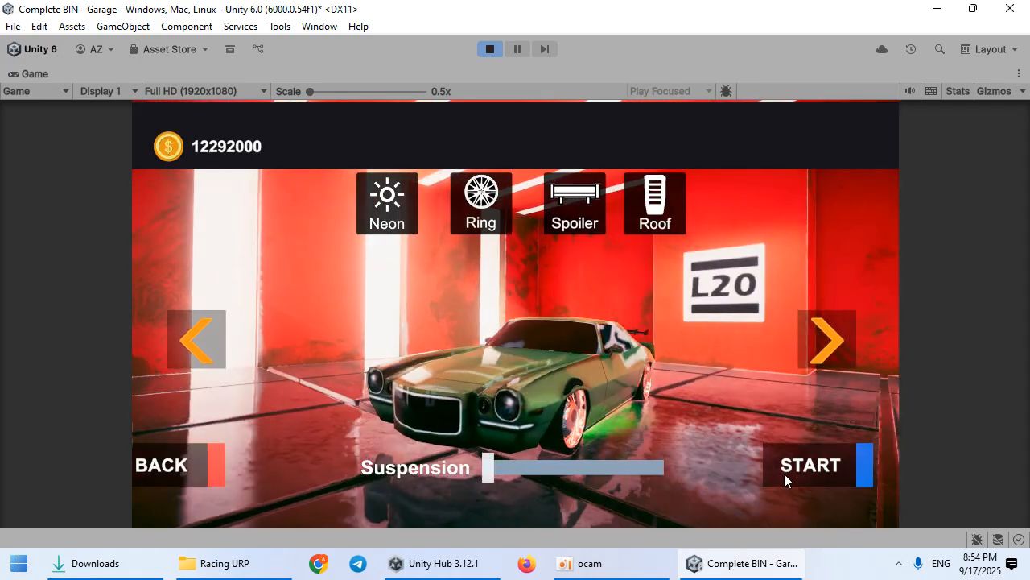
{"action": "left_click_drag", "start_coordinate": [531, 467], "coordinate": [662, 467]}
{"action": "left_click", "coordinate": [795, 462]}
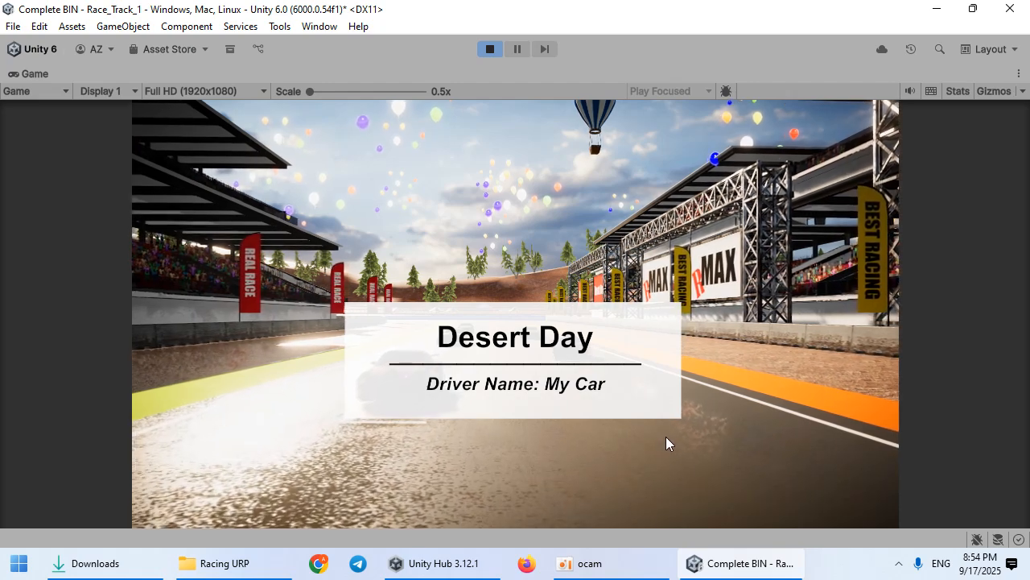
{"action": "left_click", "coordinate": [712, 460]}
{"action": "left_click", "coordinate": [712, 462]}
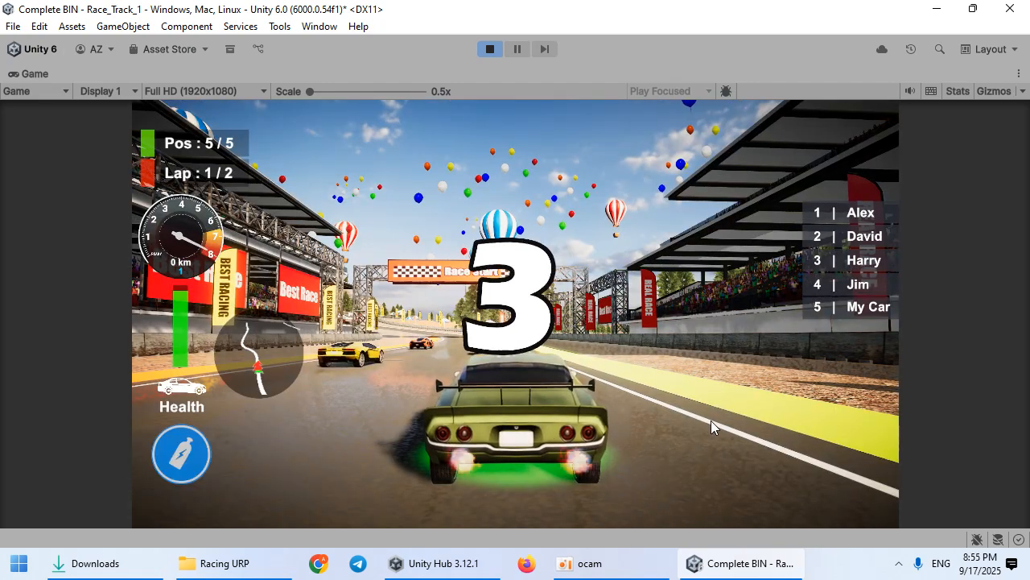
Test-drive the green car on the Desert Day track, trying steering, handbrake and nitro, and exit play mode.
{"action": "key", "text": "Right"}
{"action": "key", "text": "Left"}
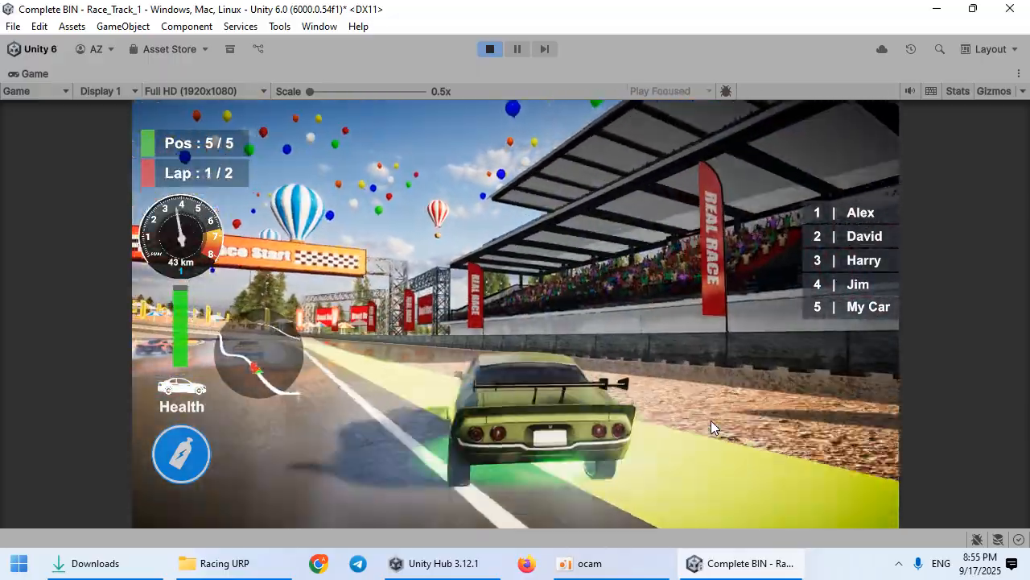
{"action": "key", "text": "shift"}
{"action": "key", "text": "Right"}
{"action": "key", "text": "Left"}
{"action": "key", "text": "Right"}
{"action": "key", "text": "space"}
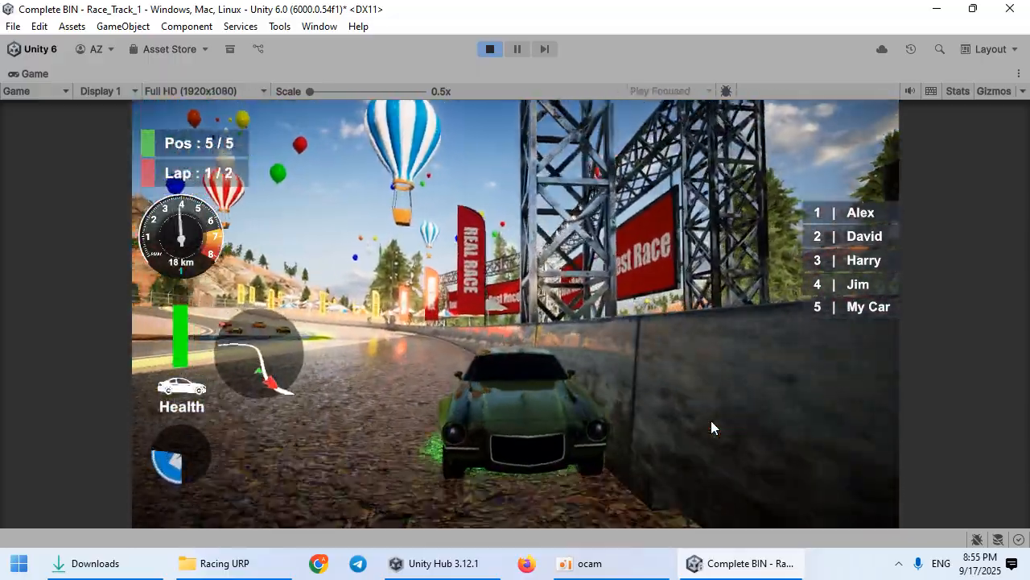
{"action": "key", "text": "Right"}
{"action": "key", "text": "shift"}
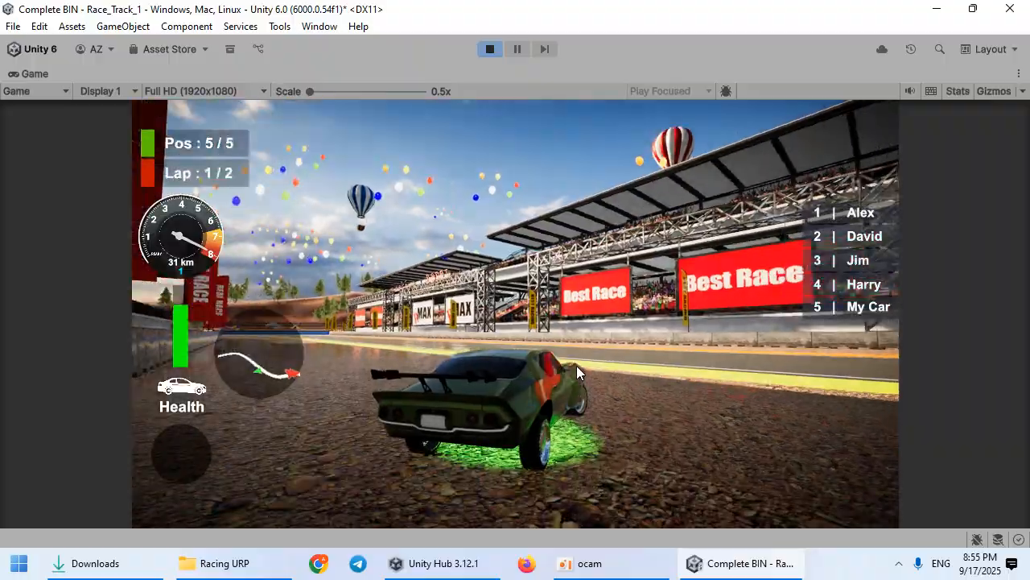
{"action": "key", "text": "Right"}
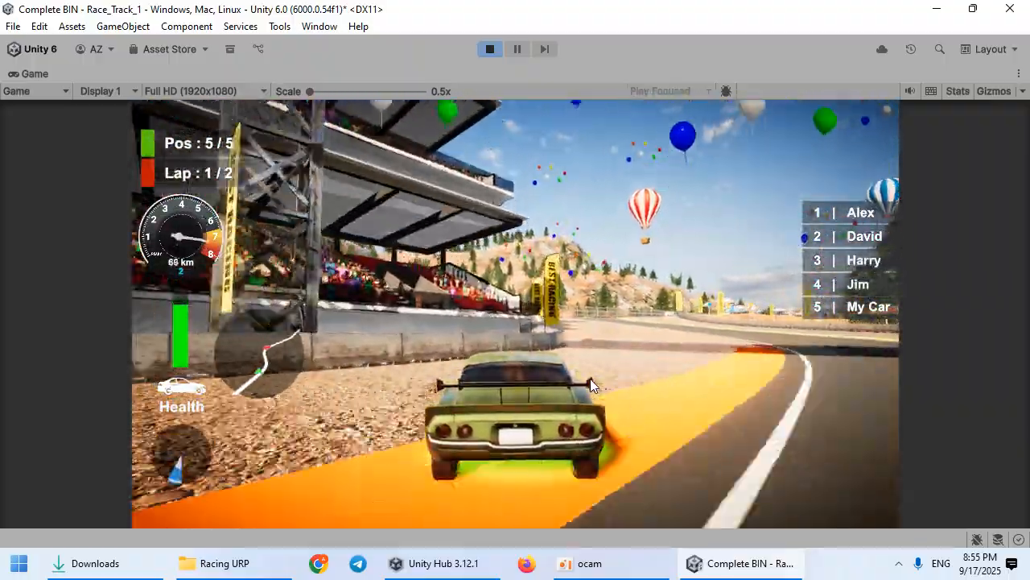
{"action": "key", "text": "Right"}
{"action": "key", "text": "Left"}
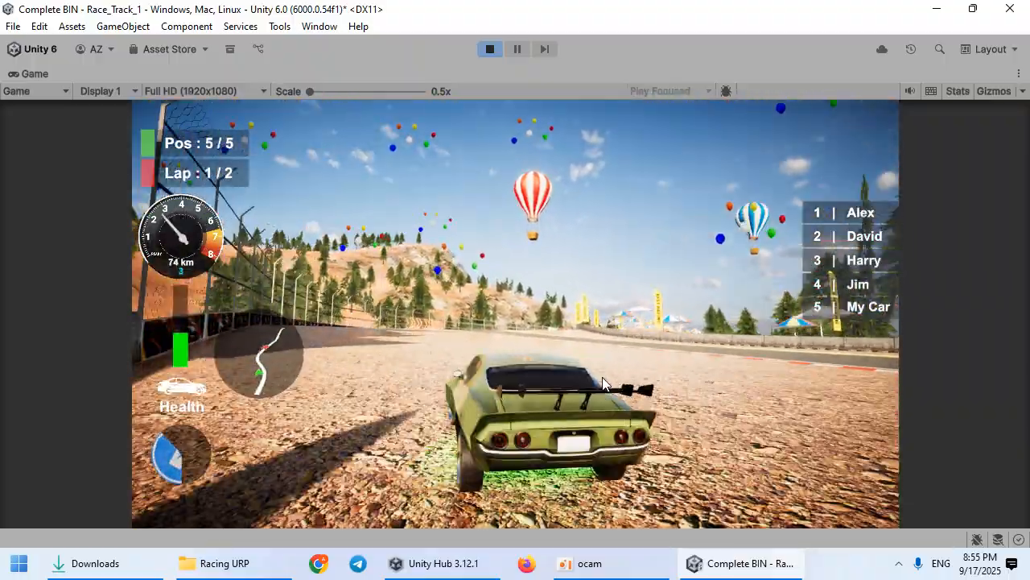
{"action": "key", "text": "Left"}
{"action": "key", "text": "shift"}
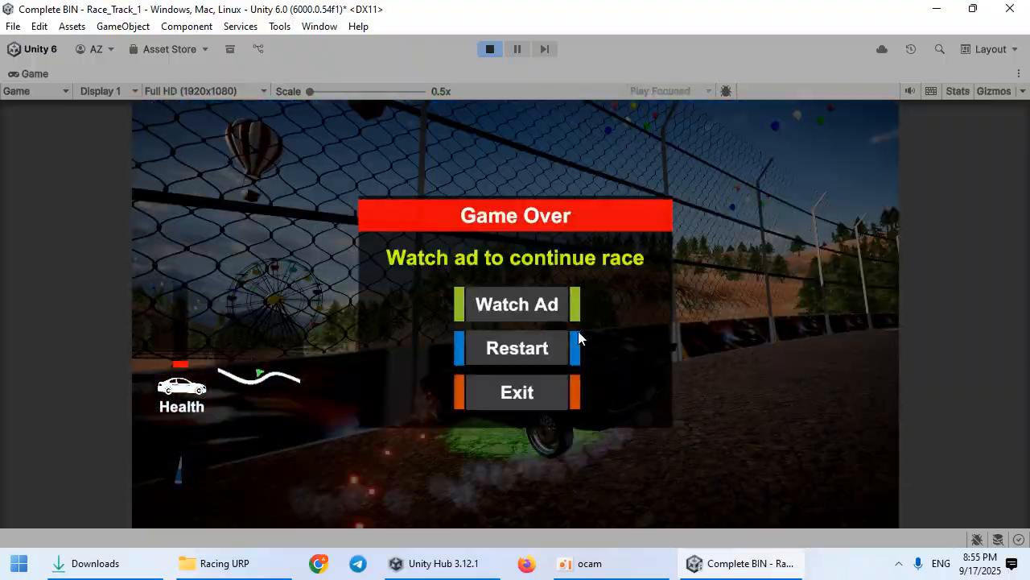
{"action": "left_click", "coordinate": [489, 49]}
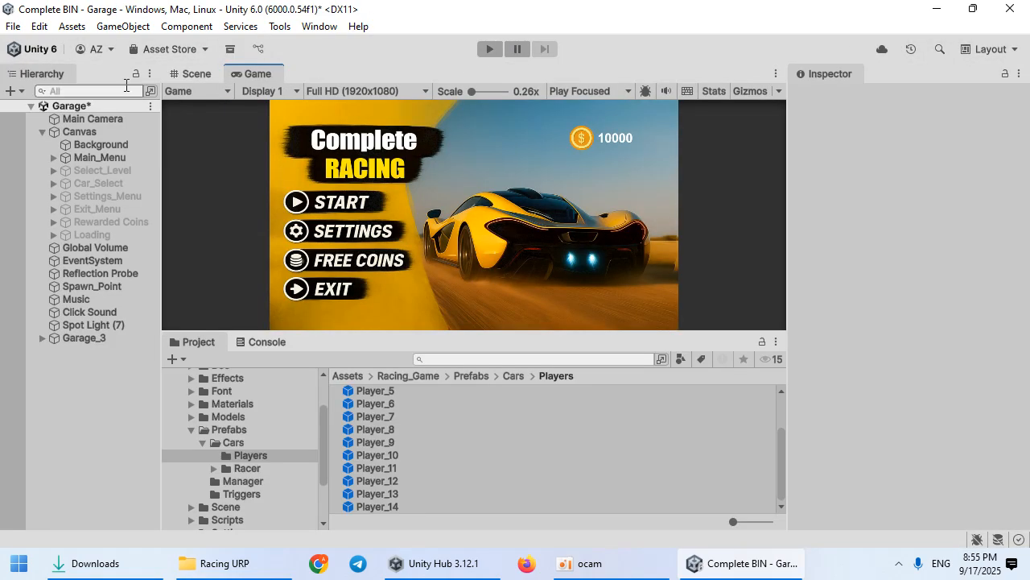
Place the Player_14 prefab in the Garage scene and frame it in the Scene view.
{"action": "left_click", "coordinate": [182, 75]}
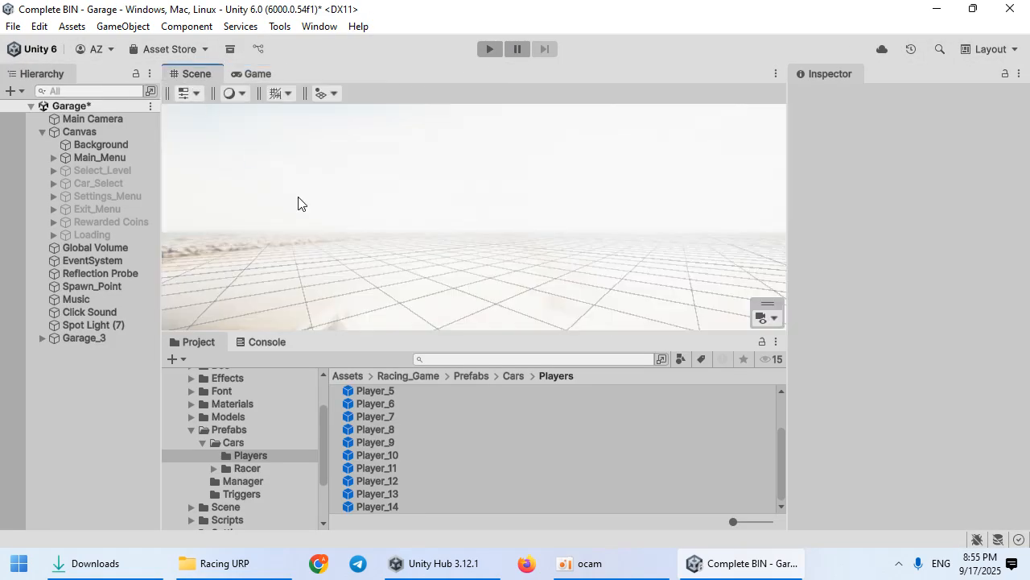
{"action": "left_click", "coordinate": [411, 505]}
{"action": "left_click_drag", "start_coordinate": [398, 507], "coordinate": [459, 304]}
{"action": "key", "text": "f"}
{"action": "scroll", "coordinate": [538, 271], "scroll_direction": "up", "scroll_amount": 8}
{"action": "scroll", "coordinate": [450, 279], "scroll_direction": "down", "scroll_amount": 8}
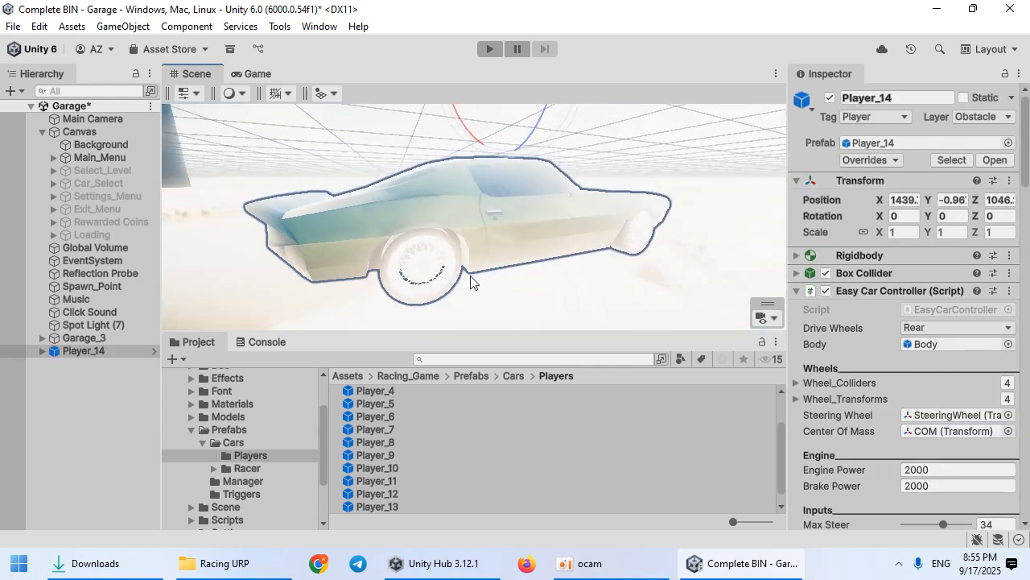
Create a new scene without saving the Garage changes and place the Player_14 prefab in it.
{"action": "key", "text": "ctrl+n"}
{"action": "double_click", "coordinate": [198, 140]}
{"action": "left_click", "coordinate": [495, 321]}
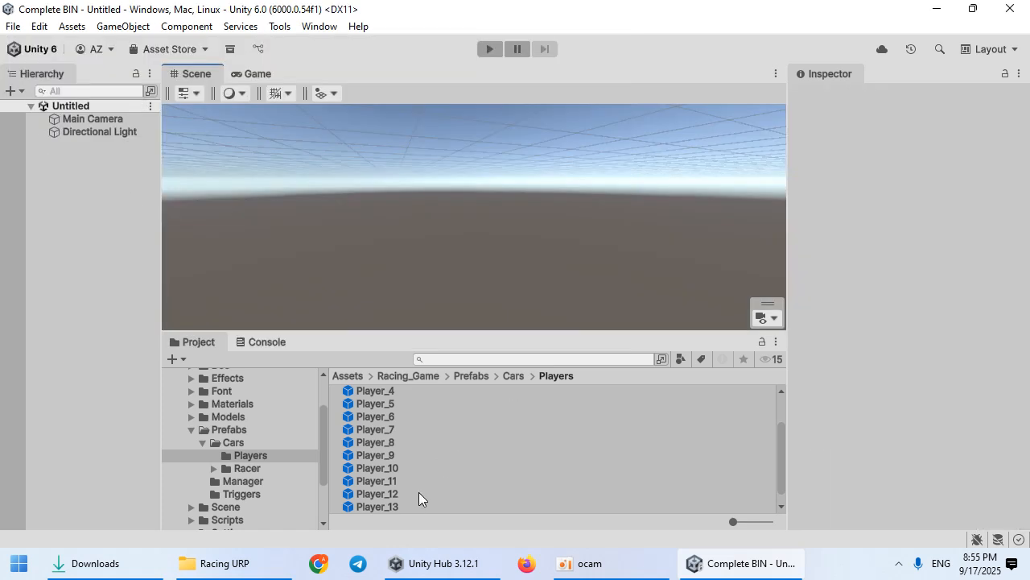
{"action": "left_click_drag", "start_coordinate": [403, 508], "coordinate": [450, 268]}
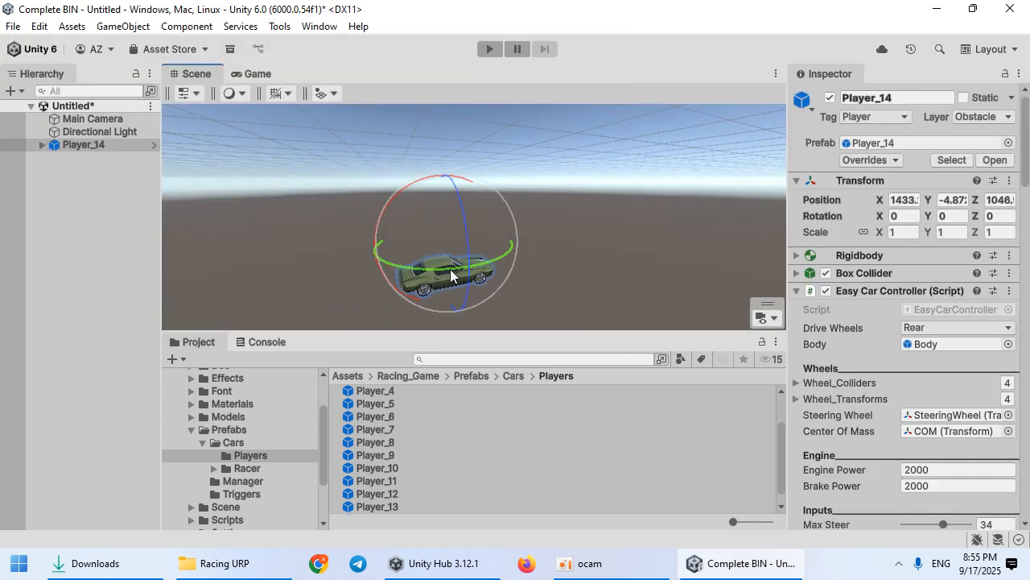
Locate the source model of Player_14's Body mesh and place the Car 20 model in the scene.
{"action": "right_click_drag", "start_coordinate": [492, 271], "coordinate": [711, 299], "text": "alt"}
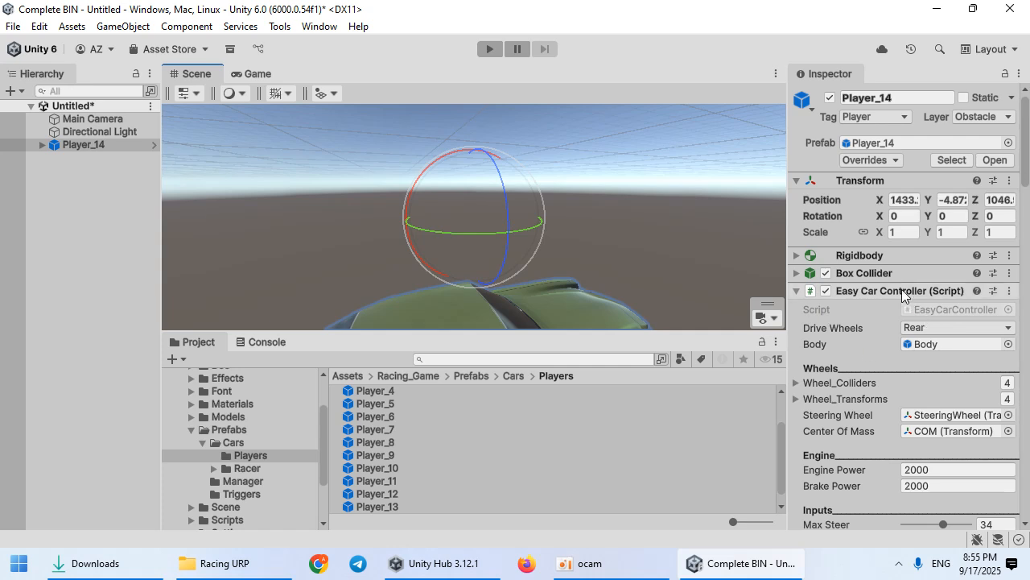
{"action": "left_click", "coordinate": [871, 255]}
{"action": "left_click", "coordinate": [873, 255]}
{"action": "left_click", "coordinate": [579, 306]}
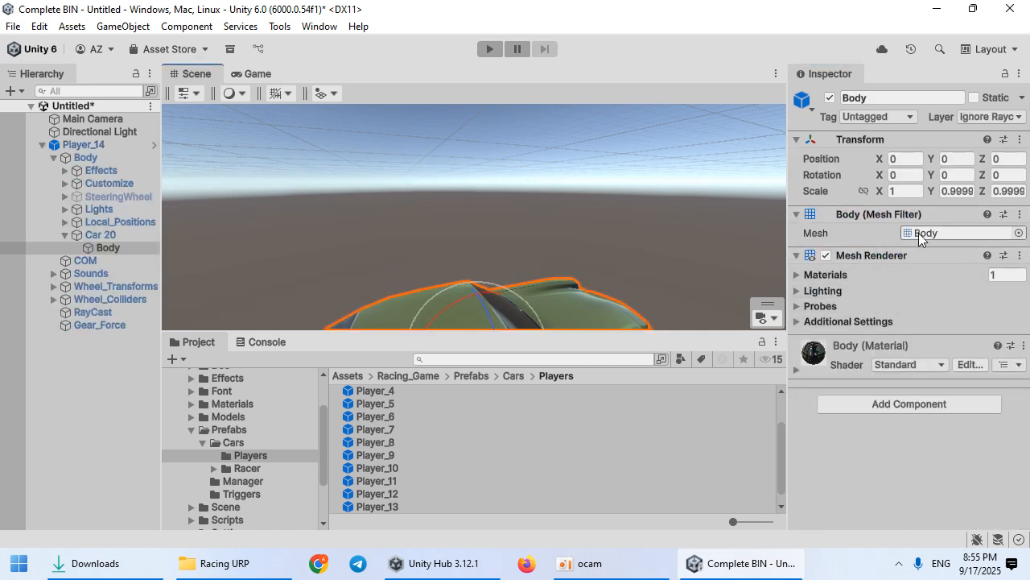
{"action": "left_click", "coordinate": [919, 232]}
{"action": "left_click_drag", "start_coordinate": [392, 423], "coordinate": [405, 235]}
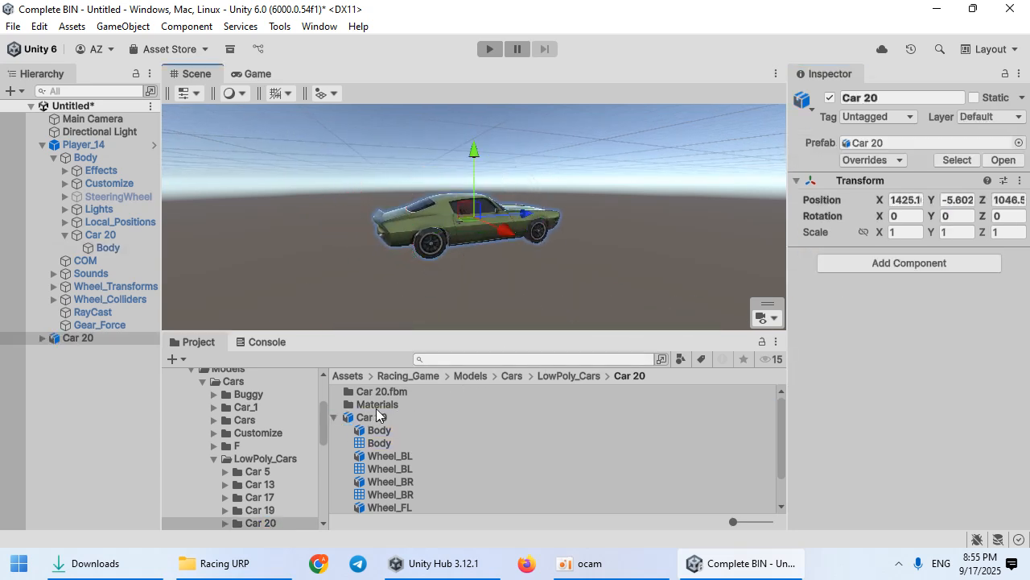
Create a cube beside the Car 20 model and duplicate it into a row of five cubes along the car's length.
{"action": "left_click", "coordinate": [127, 25]}
{"action": "mouse_move", "coordinate": [189, 97]}
{"action": "left_click", "coordinate": [393, 96]}
{"action": "key", "text": "Return"}
{"action": "key", "text": "f"}
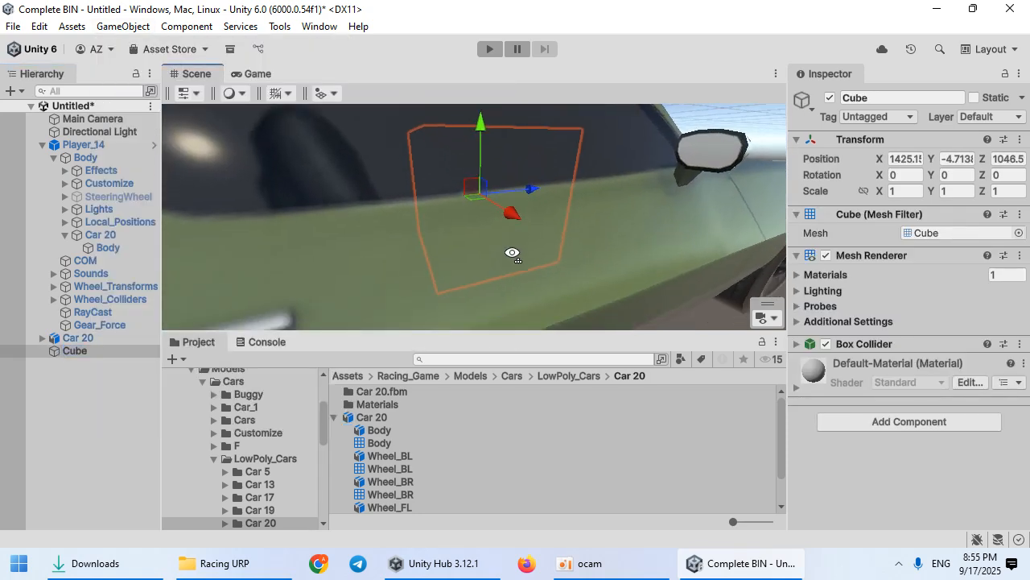
{"action": "left_click_drag", "start_coordinate": [471, 211], "coordinate": [701, 238]}
{"action": "right_click_drag", "start_coordinate": [702, 237], "coordinate": [506, 232]}
{"action": "key", "text": "ctrl+d"}
{"action": "left_click_drag", "start_coordinate": [656, 244], "coordinate": [417, 285]}
{"action": "key", "text": "ctrl+d"}
{"action": "key", "text": "ctrl+d"}
{"action": "key", "text": "ctrl+d"}
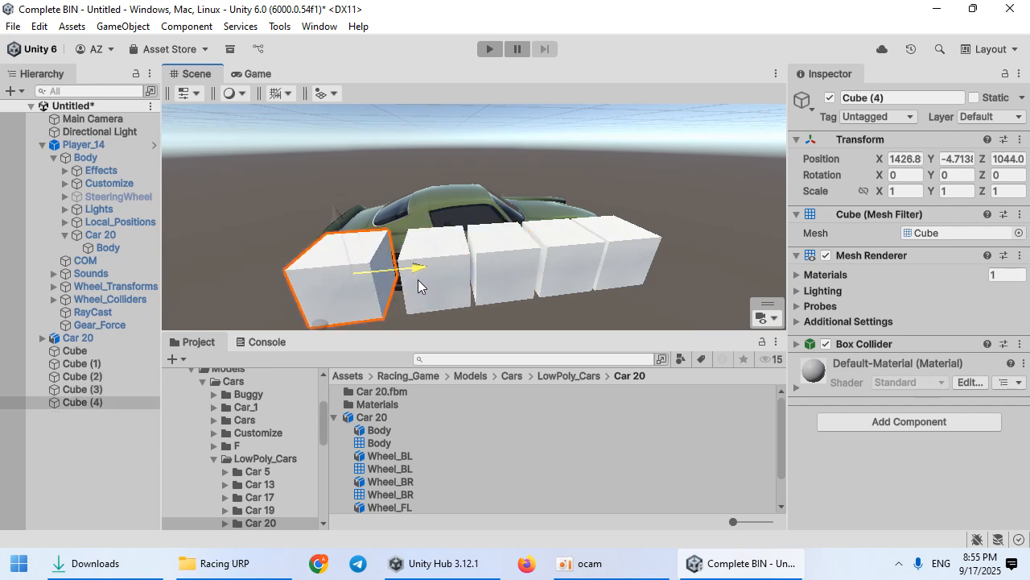
Compare the Car 20 model's length with the row of cubes and review its import settings, including Scale Factor.
{"action": "left_click_drag", "start_coordinate": [664, 267], "coordinate": [396, 184], "text": "alt"}
{"action": "right_click_drag", "start_coordinate": [618, 276], "coordinate": [281, 248]}
{"action": "left_click", "coordinate": [422, 417]}
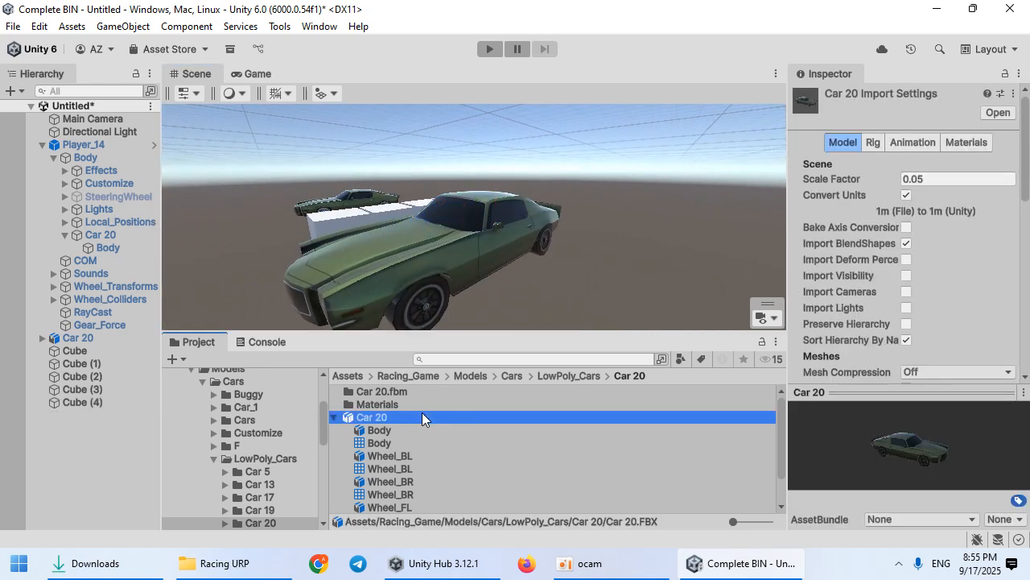
{"action": "scroll", "coordinate": [837, 301], "scroll_direction": "down", "scroll_amount": 5}
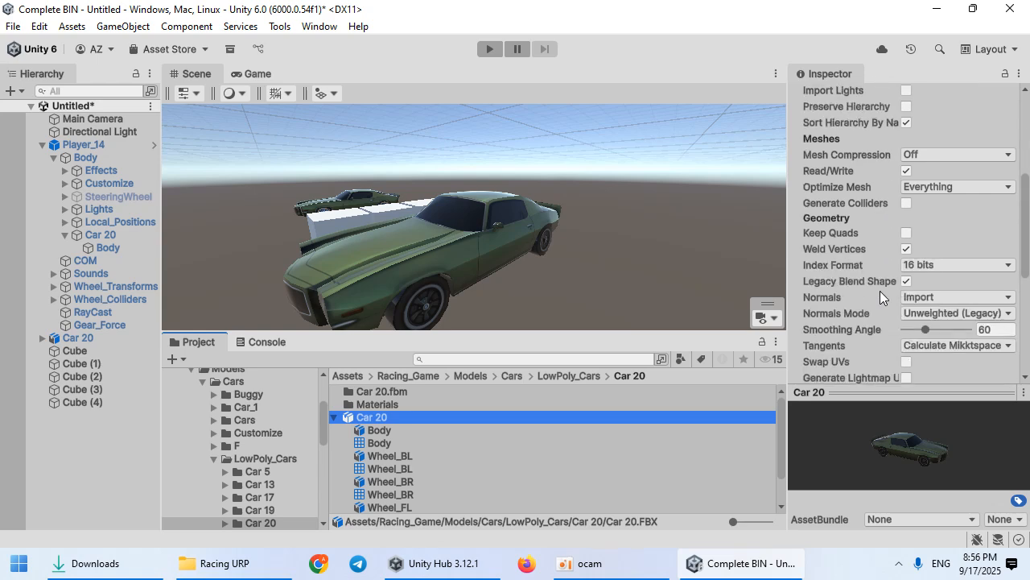
{"action": "mouse_move", "coordinate": [568, 267]}
{"action": "right_mouse_down"}
{"action": "mouse_move", "coordinate": [467, 284]}
{"action": "mouse_move", "coordinate": [771, 262]}
{"action": "mouse_move", "coordinate": [569, 275]}
{"action": "right_mouse_up"}
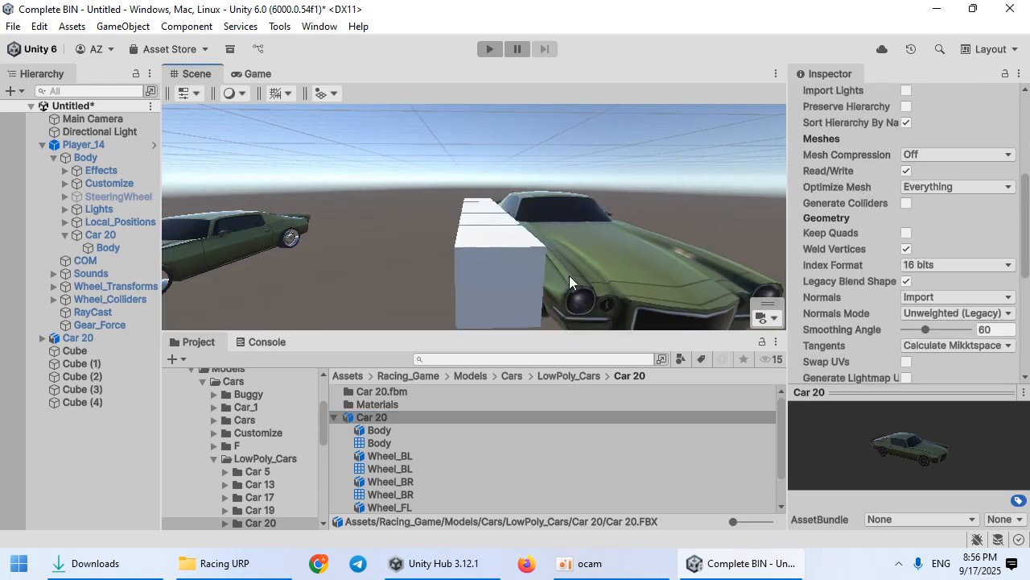
{"action": "right_click_drag", "start_coordinate": [518, 247], "coordinate": [580, 283]}
{"action": "right_click_drag", "start_coordinate": [477, 212], "coordinate": [569, 244]}
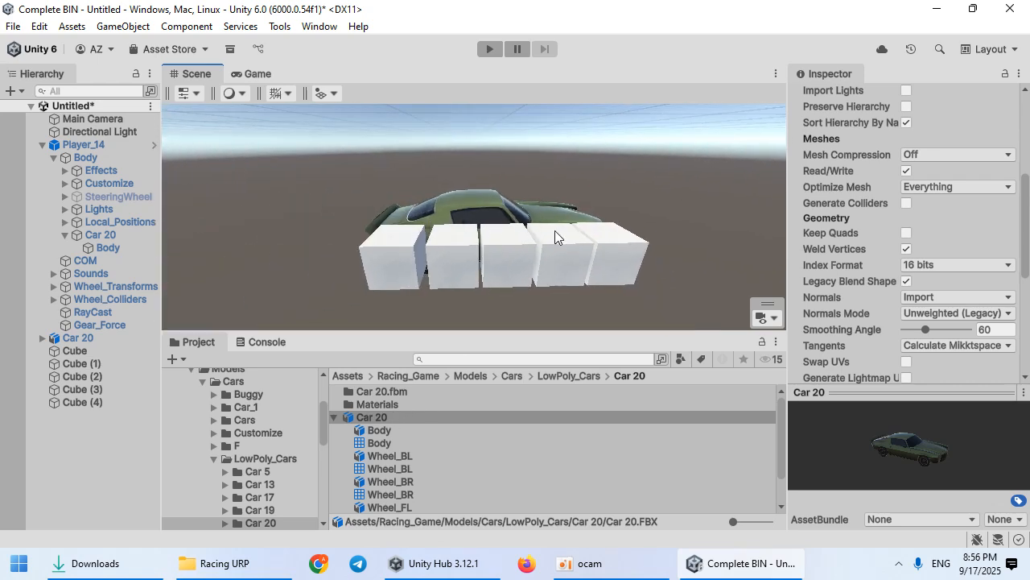
{"action": "right_click_drag", "start_coordinate": [664, 273], "coordinate": [479, 246]}
Review Player_14's script components and expand Element 0 of the Camera Switch script's Camera View list.
{"action": "left_click", "coordinate": [96, 145]}
{"action": "scroll", "coordinate": [871, 346], "scroll_direction": "down", "scroll_amount": 3}
{"action": "scroll", "coordinate": [886, 242], "scroll_direction": "up", "scroll_amount": 4}
{"action": "left_click", "coordinate": [874, 117]}
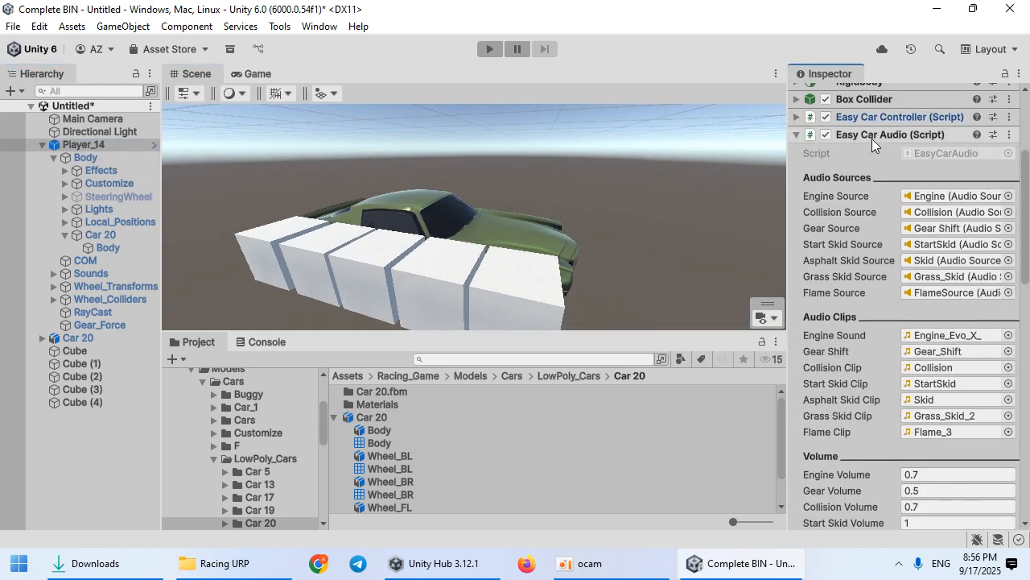
{"action": "left_click", "coordinate": [872, 137]}
{"action": "left_click", "coordinate": [878, 169]}
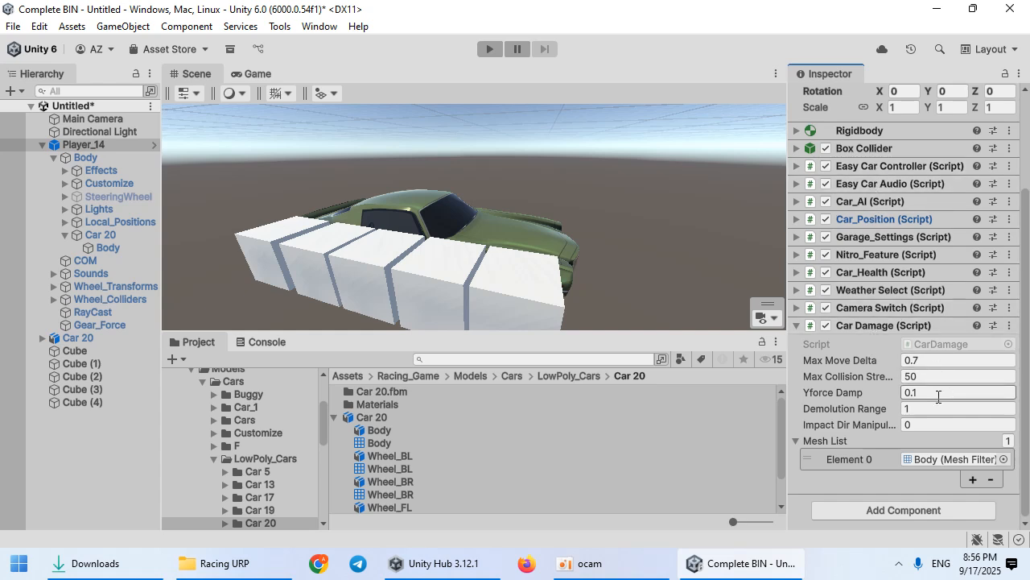
{"action": "left_click", "coordinate": [873, 306]}
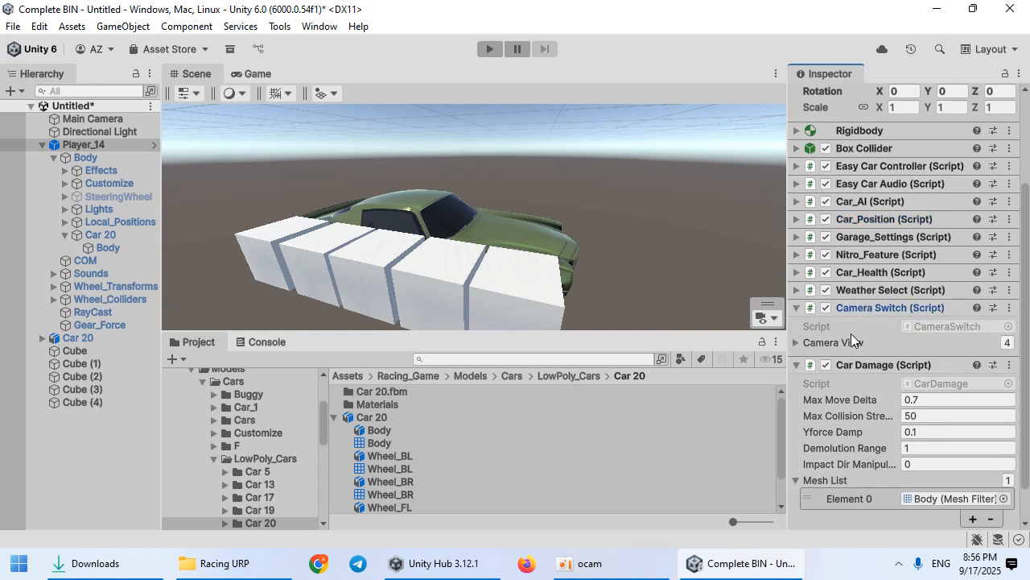
{"action": "left_click", "coordinate": [845, 342]}
{"action": "left_click", "coordinate": [864, 360]}
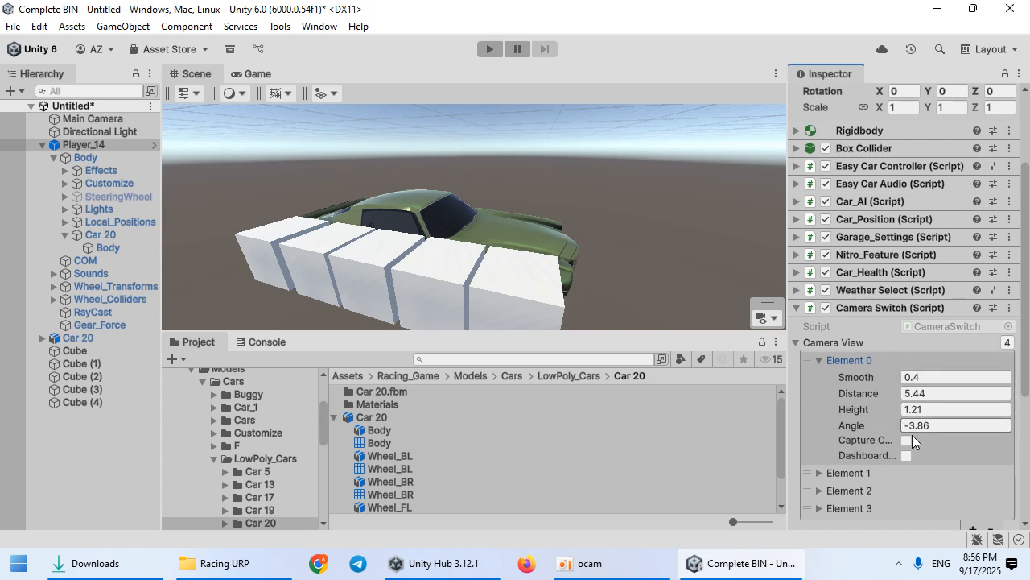
Delete all five reference cubes from the scene and select the Car 20 model.
{"action": "left_click", "coordinate": [266, 241]}
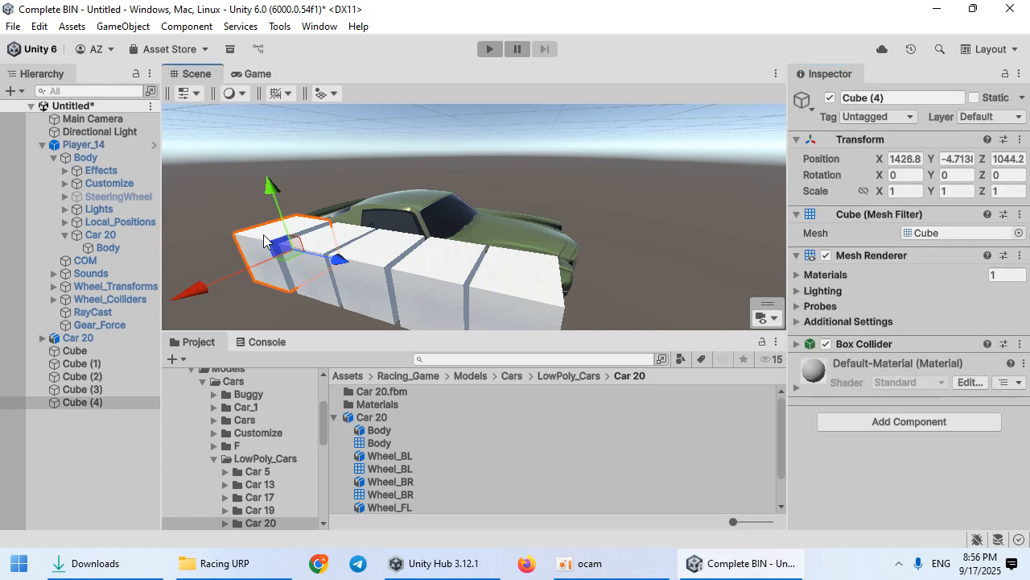
{"action": "left_click", "coordinate": [348, 241], "text": "shift"}
{"action": "left_click", "coordinate": [409, 262], "text": "shift"}
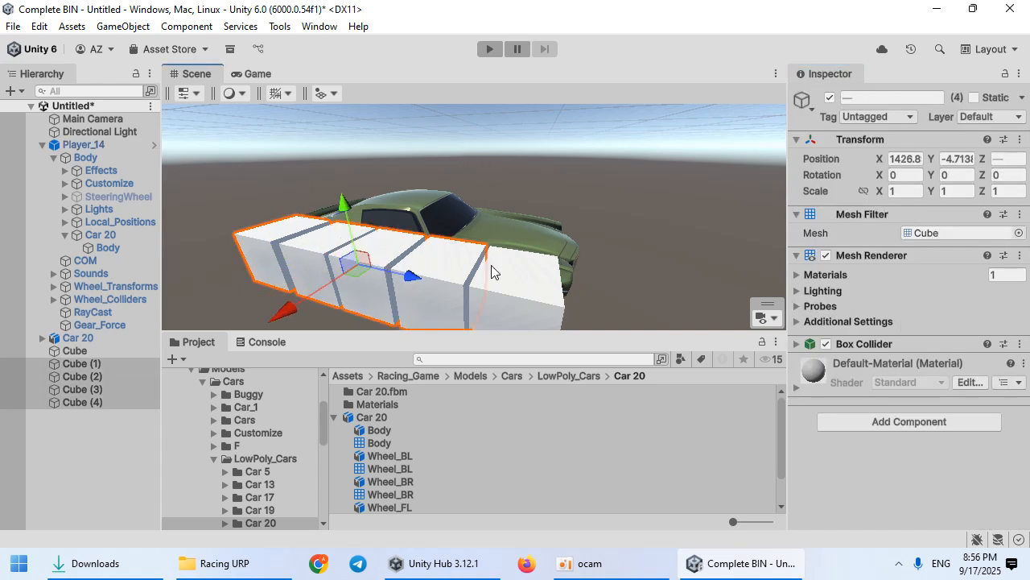
{"action": "key", "text": "Delete"}
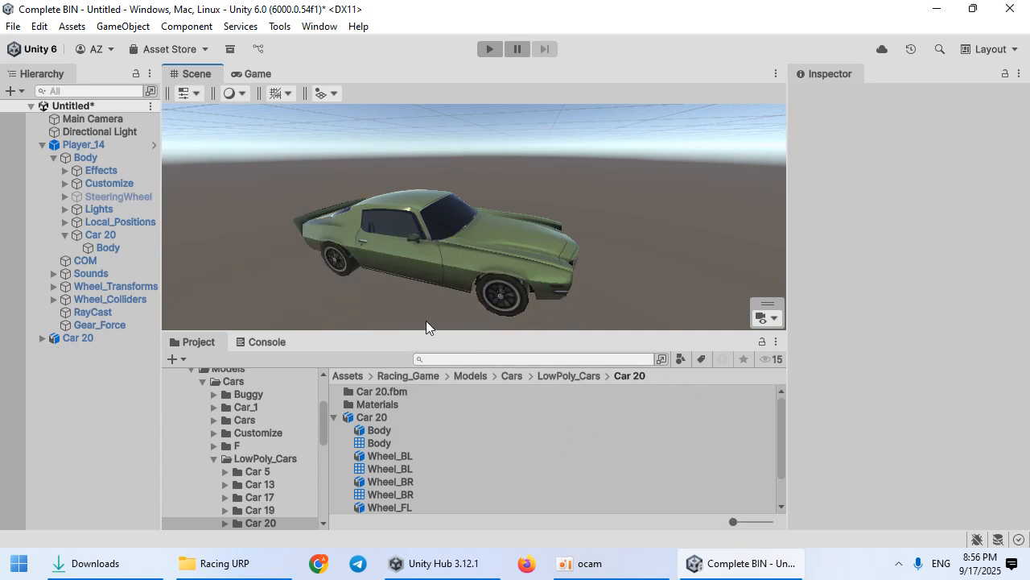
{"action": "left_click", "coordinate": [389, 239]}
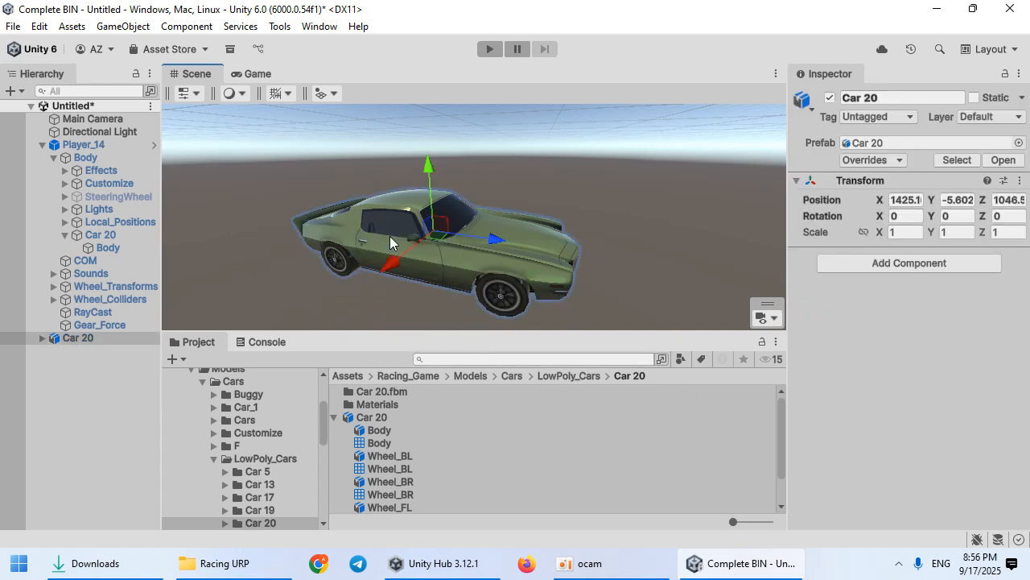
Delete Player_14 from the untitled scene and open the Race_Track_1 scene from the Racing_Game Scene folder.
{"action": "left_click", "coordinate": [72, 144]}
{"action": "key", "text": "Delete"}
{"action": "scroll", "coordinate": [225, 447], "scroll_direction": "up", "scroll_amount": 3}
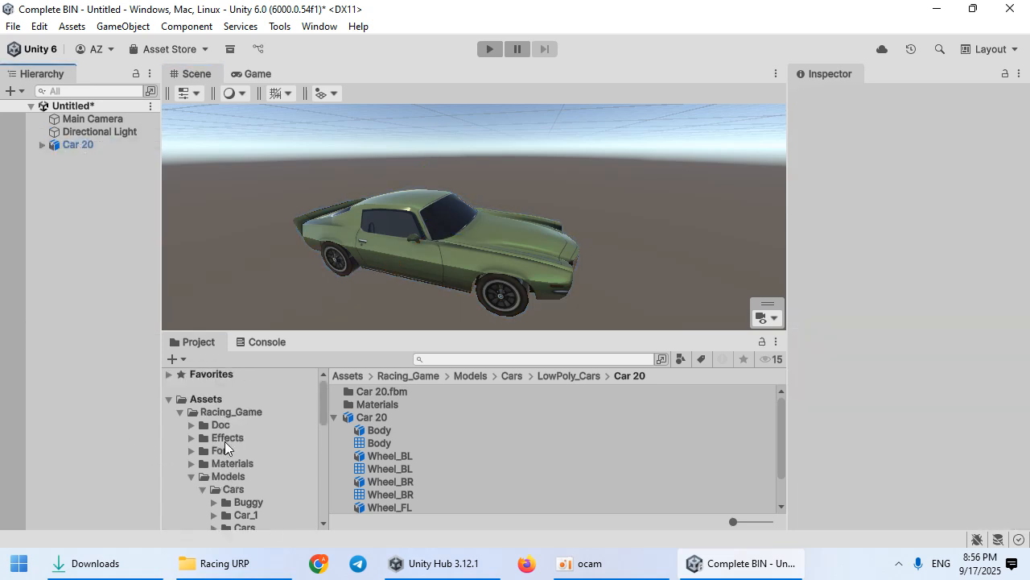
{"action": "left_click", "coordinate": [189, 476]}
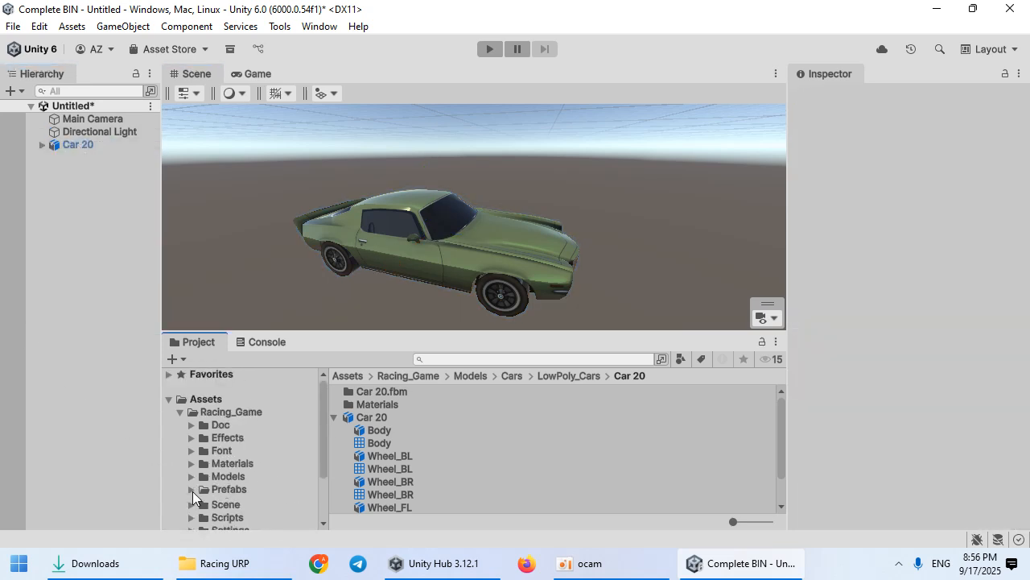
{"action": "left_click", "coordinate": [236, 502]}
{"action": "scroll", "coordinate": [430, 444], "scroll_direction": "down", "scroll_amount": 3}
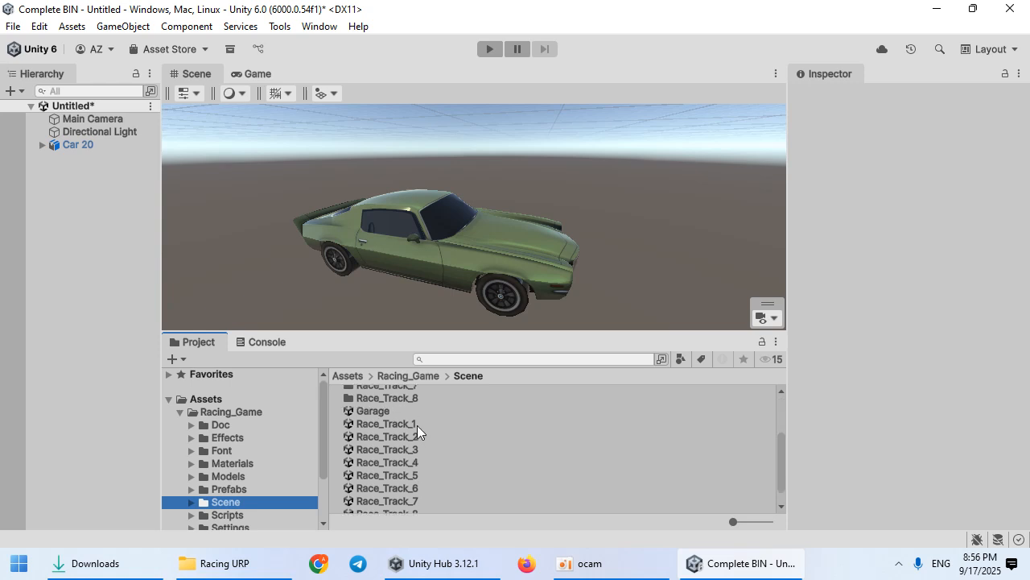
{"action": "double_click", "coordinate": [406, 410]}
{"action": "left_click", "coordinate": [626, 314]}
{"action": "left_click", "coordinate": [420, 426]}
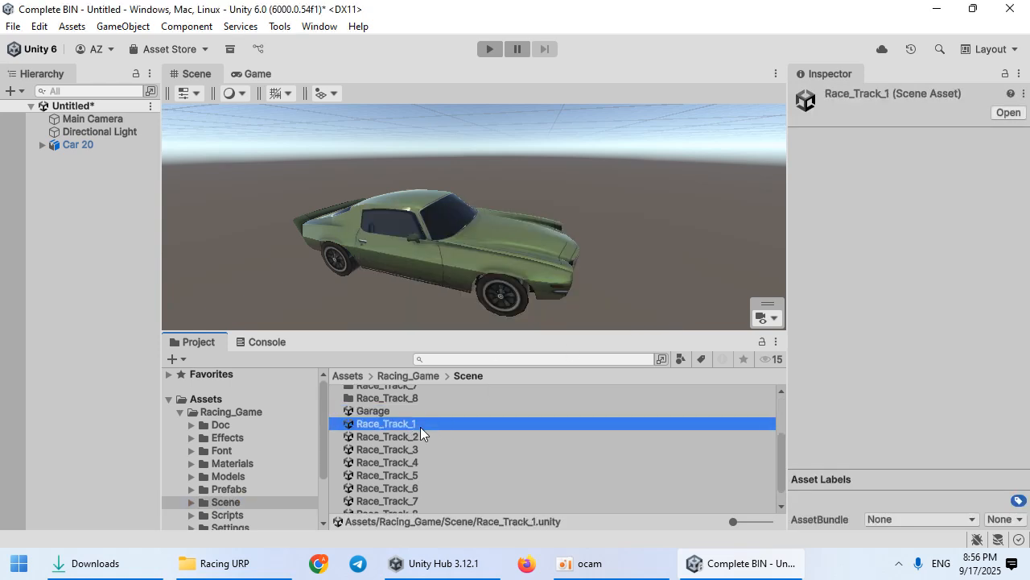
{"action": "double_click", "coordinate": [420, 427]}
{"action": "left_click", "coordinate": [567, 317]}
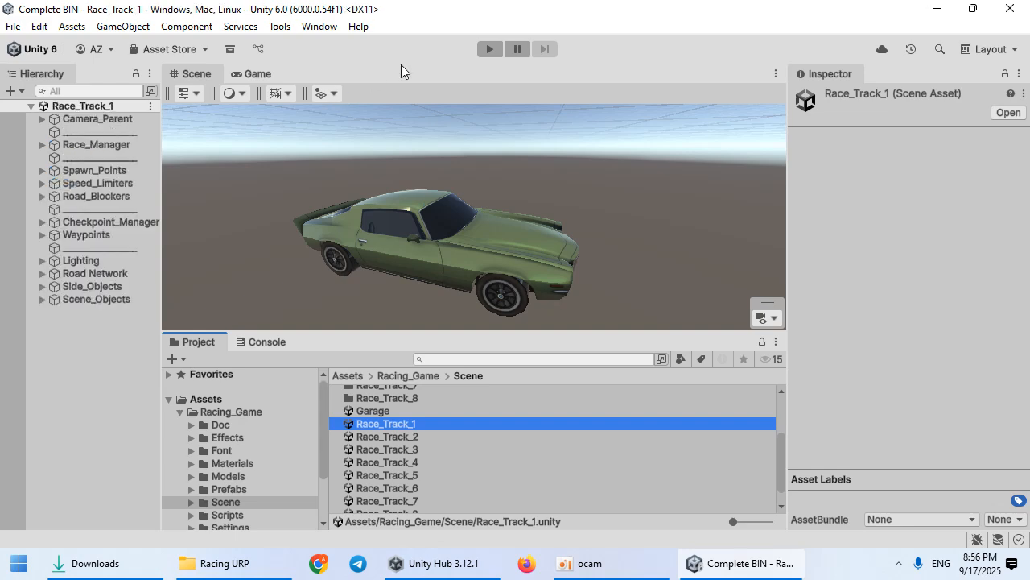
Run Race_Track_1 in play mode and start the race from the driver list.
{"action": "left_click", "coordinate": [489, 49]}
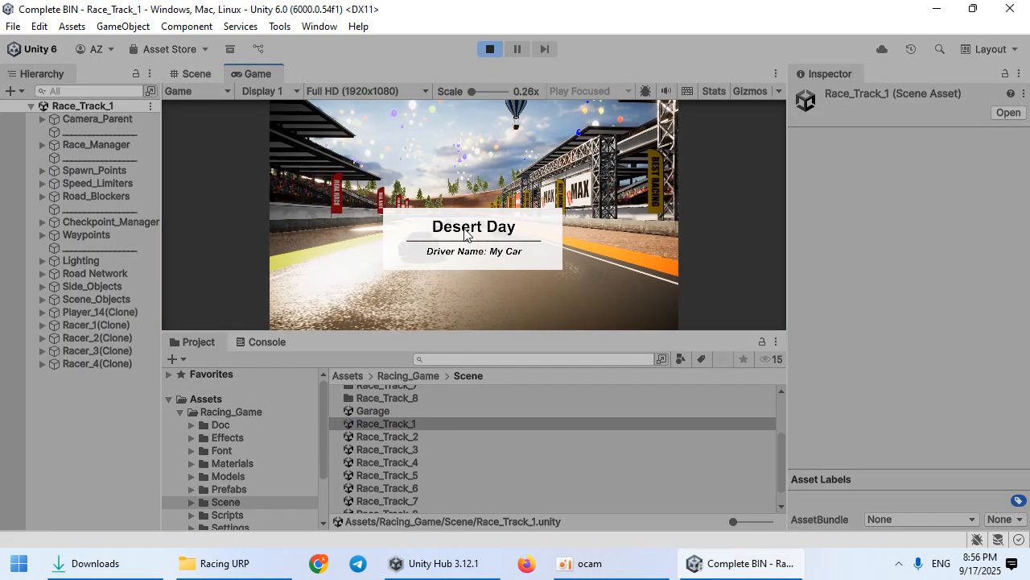
{"action": "left_click", "coordinate": [589, 295]}
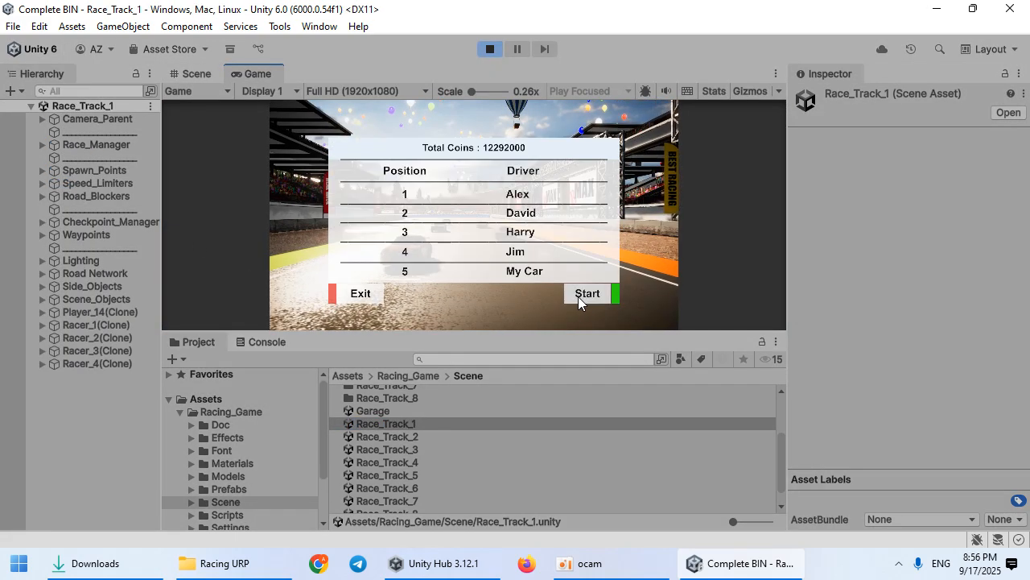
{"action": "left_click", "coordinate": [583, 294]}
Adjust Camera_Parent's Smooth Follow 2 script to Distance 4.57, Height 1.01 and Angle -2.66 while the race runs.
{"action": "left_click", "coordinate": [42, 119]}
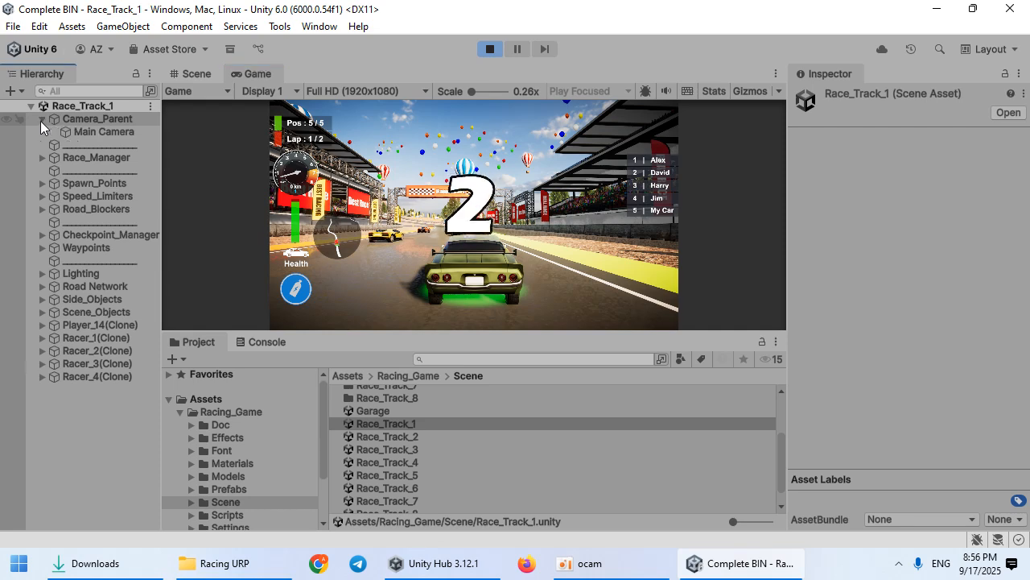
{"action": "left_click", "coordinate": [88, 132]}
{"action": "scroll", "coordinate": [857, 308], "scroll_direction": "down", "scroll_amount": 5}
{"action": "scroll", "coordinate": [856, 312], "scroll_direction": "down", "scroll_amount": 4}
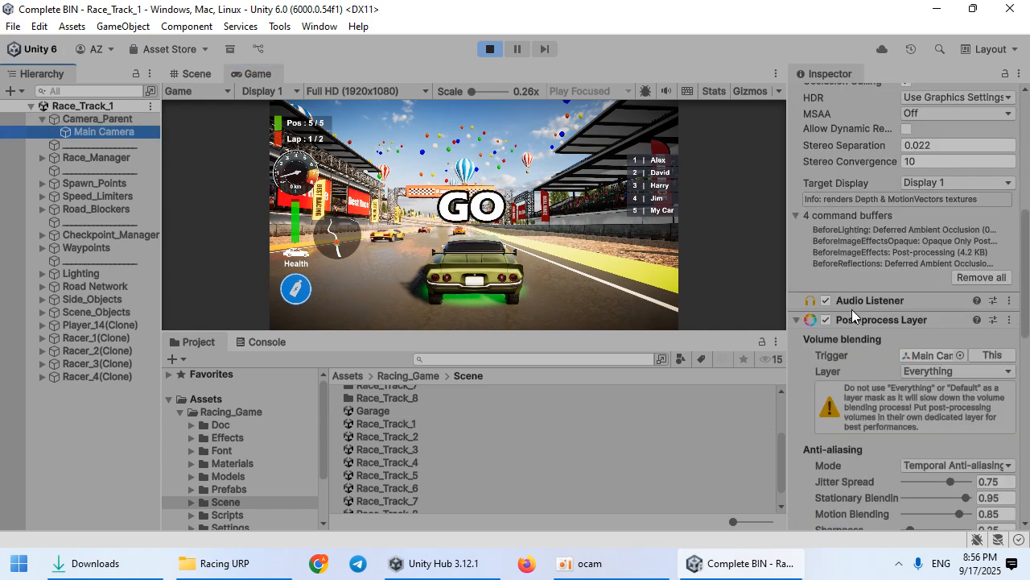
{"action": "left_click", "coordinate": [93, 119]}
{"action": "left_click_drag", "start_coordinate": [833, 281], "coordinate": [833, 280]}
{"action": "left_click_drag", "start_coordinate": [833, 294], "coordinate": [898, 313]}
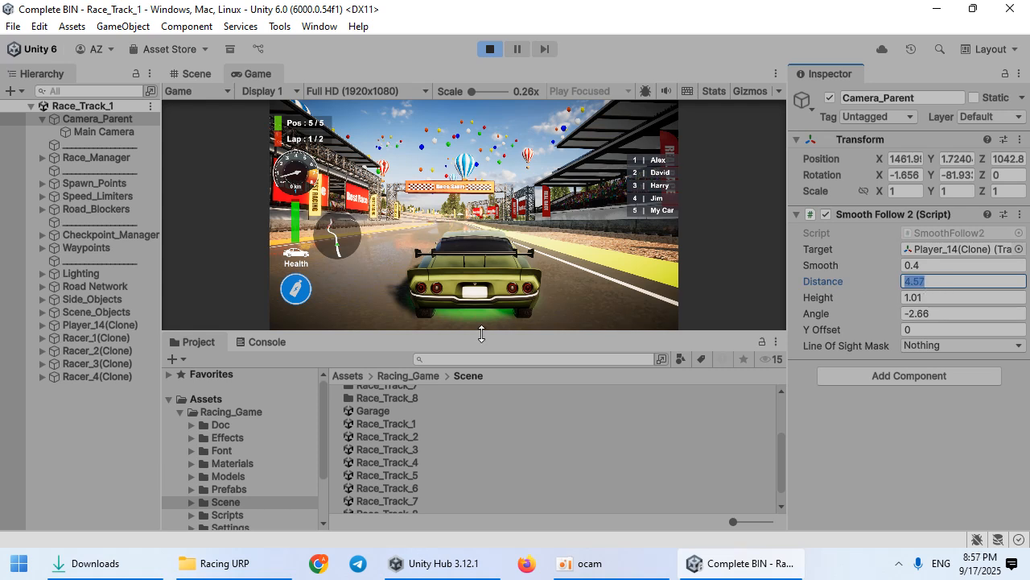
Find the Player_14 prefab in Prefabs > Cars > Players and set its Camera Switch Element 0 Distance to 4.57.
{"action": "scroll", "coordinate": [274, 459], "scroll_direction": "down", "scroll_amount": 2}
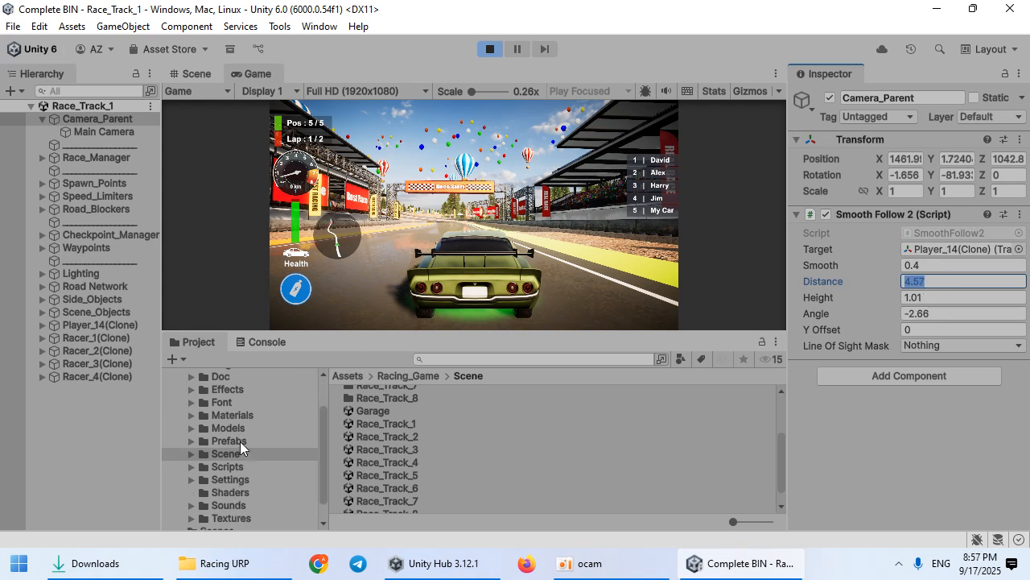
{"action": "left_click", "coordinate": [240, 441]}
{"action": "double_click", "coordinate": [441, 391]}
{"action": "double_click", "coordinate": [419, 392]}
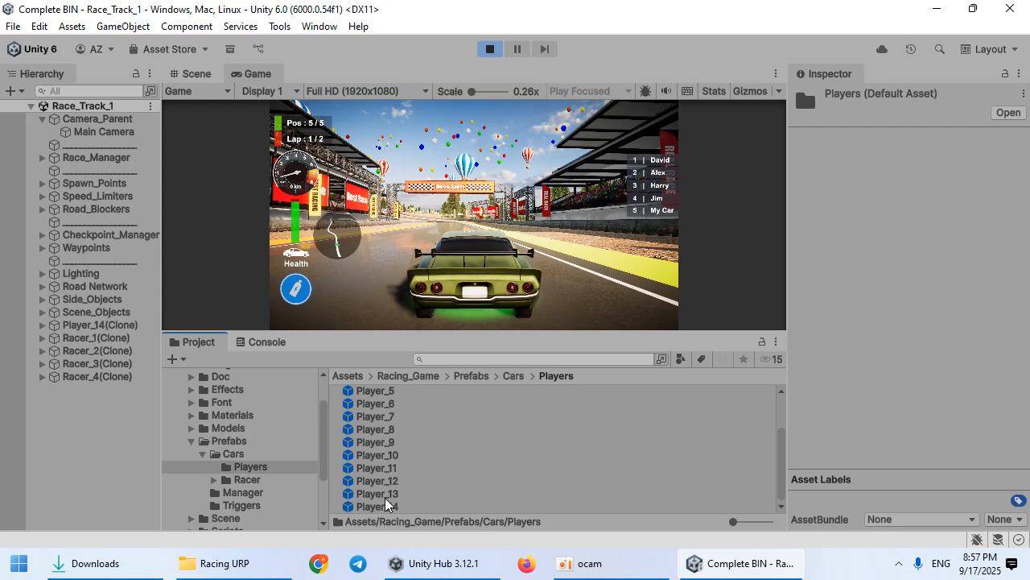
{"action": "left_click", "coordinate": [385, 503]}
{"action": "scroll", "coordinate": [864, 358], "scroll_direction": "down", "scroll_amount": 5}
{"action": "scroll", "coordinate": [866, 320], "scroll_direction": "down", "scroll_amount": 5}
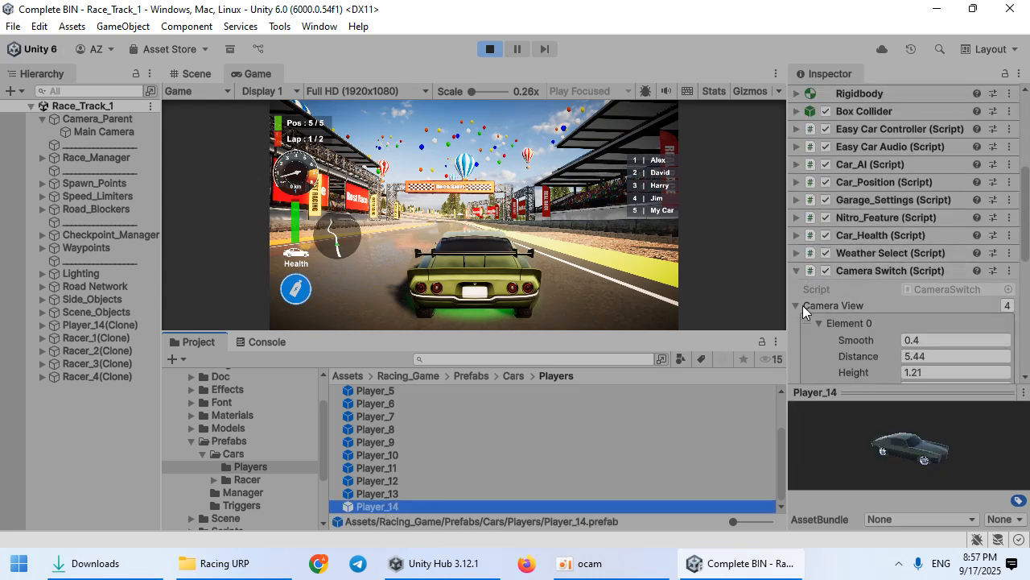
{"action": "left_click", "coordinate": [955, 225]}
{"action": "type", "text": "4.57"}
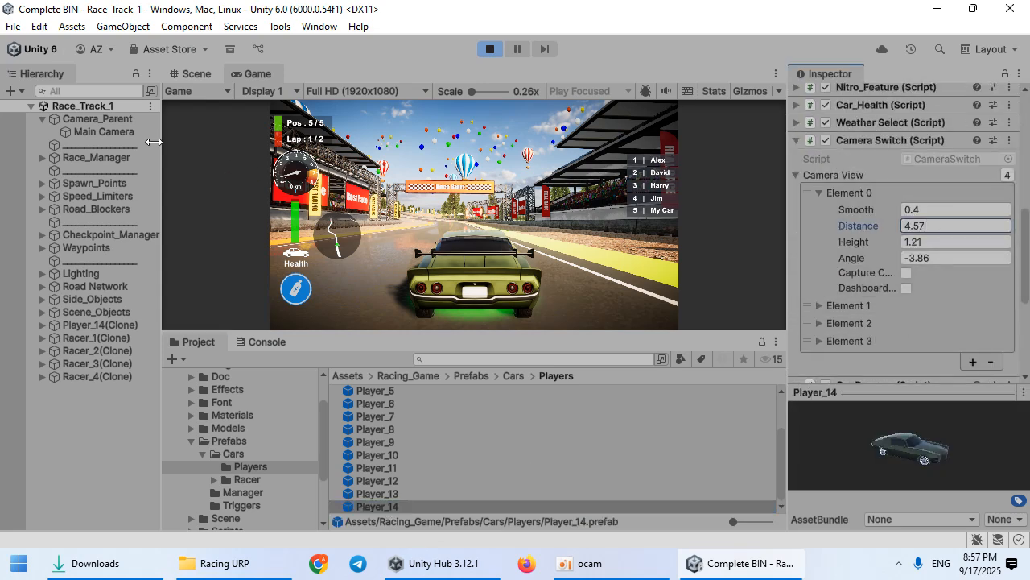
Copy Camera_Parent's Height of 1.01 into Element 0 of the Player_14 prefab's Camera Switch script.
{"action": "left_click", "coordinate": [117, 120]}
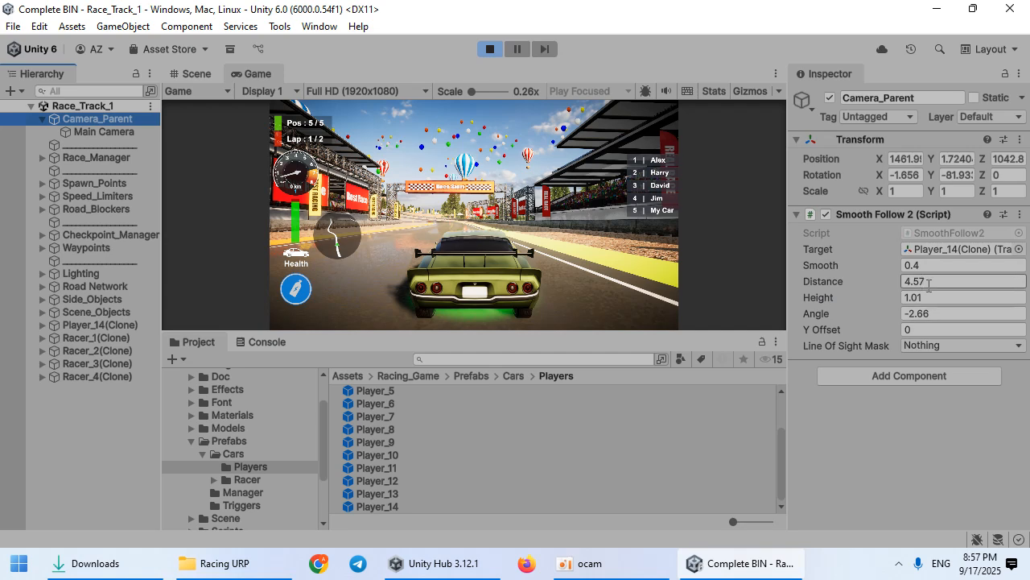
{"action": "left_click", "coordinate": [437, 504]}
{"action": "scroll", "coordinate": [885, 312], "scroll_direction": "down", "scroll_amount": 10}
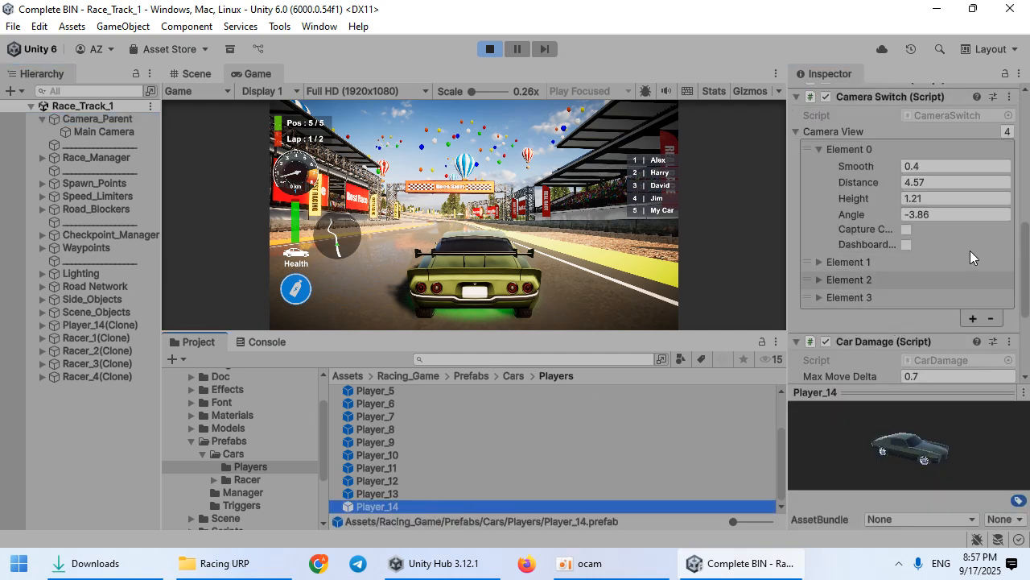
{"action": "left_click", "coordinate": [914, 200]}
{"action": "type", "text": "1.01"}
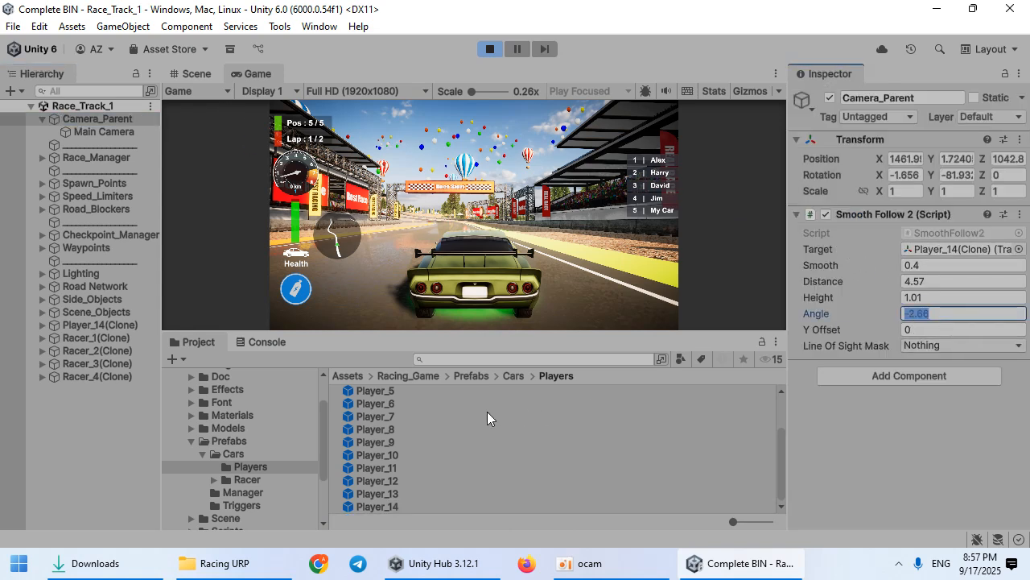
Set the Angle of Element 0 in the Player_14 prefab's Camera Switch script to -2.66.
{"action": "left_click", "coordinate": [411, 507]}
{"action": "scroll", "coordinate": [872, 331], "scroll_direction": "down", "scroll_amount": 10}
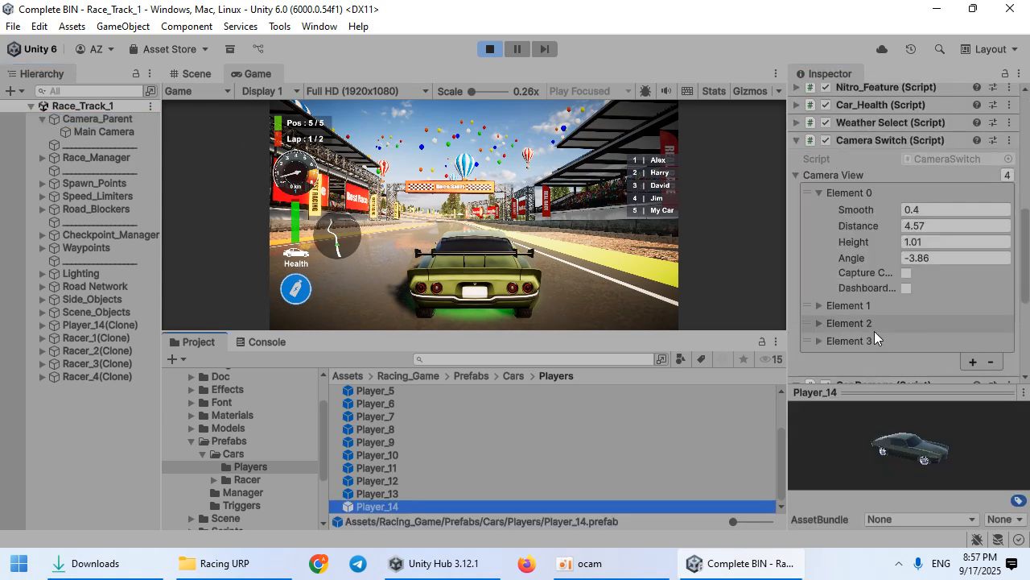
{"action": "left_click", "coordinate": [942, 257]}
{"action": "type", "text": "-2.66"}
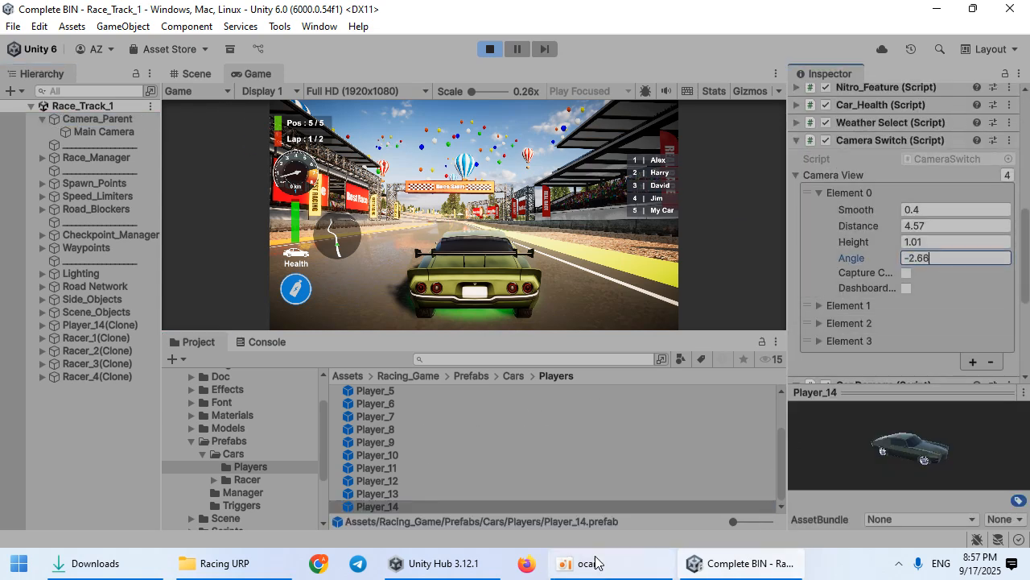